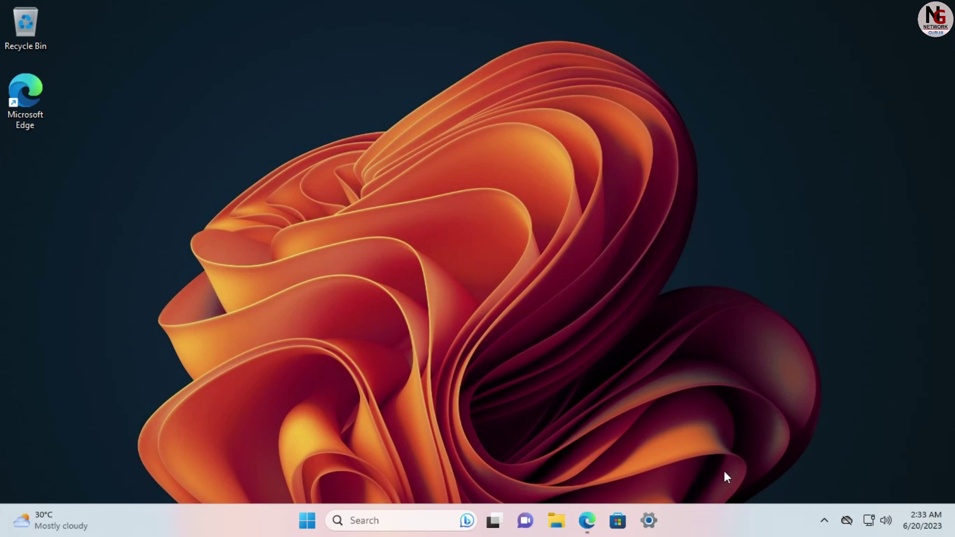
Show the Networking Guruji channel's videos page in Microsoft Edge, and minimize the browser.
{"action": "left_click", "coordinate": [587, 520]}
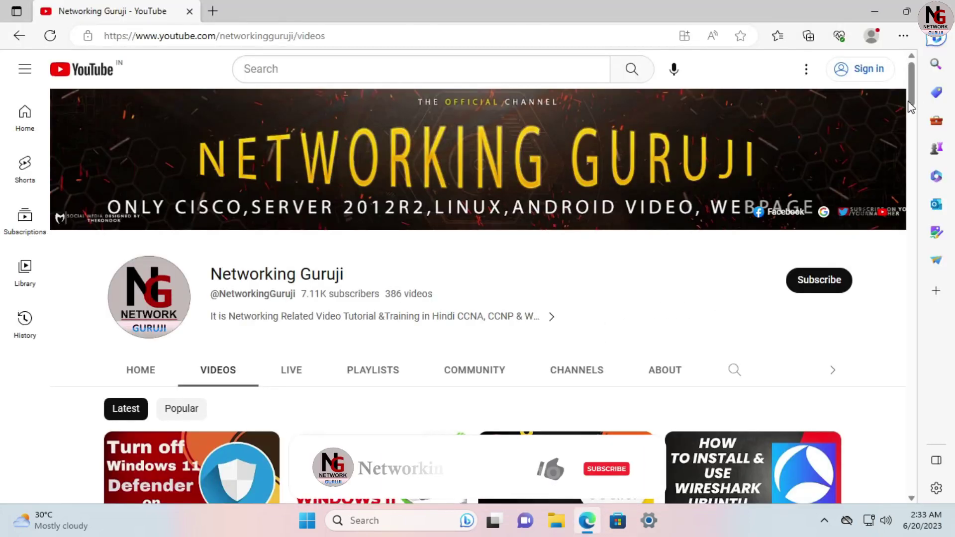
{"action": "mouse_move", "coordinate": [915, 89]}
{"action": "left_mouse_down"}
{"action": "mouse_move", "coordinate": [908, 395]}
{"action": "mouse_move", "coordinate": [913, 82]}
{"action": "left_mouse_up"}
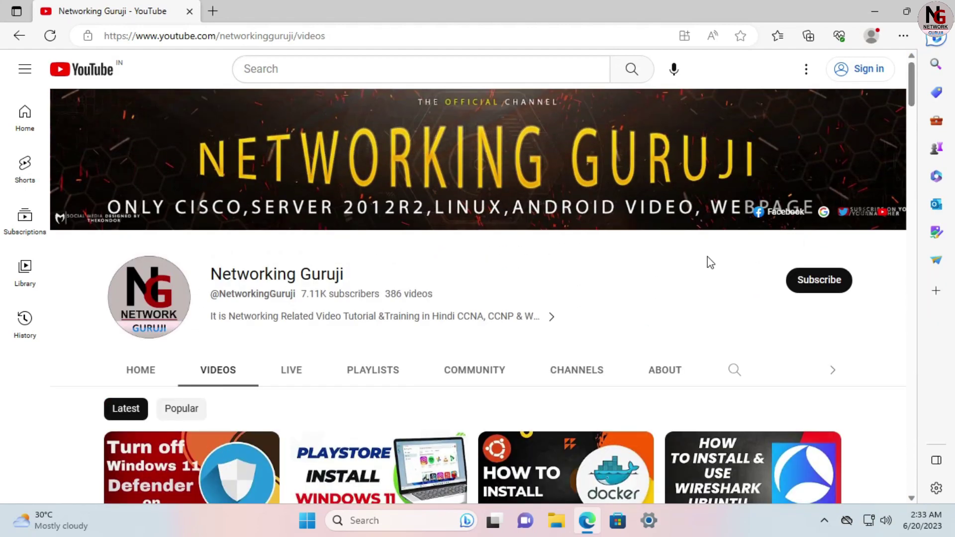
{"action": "left_click", "coordinate": [875, 11]}
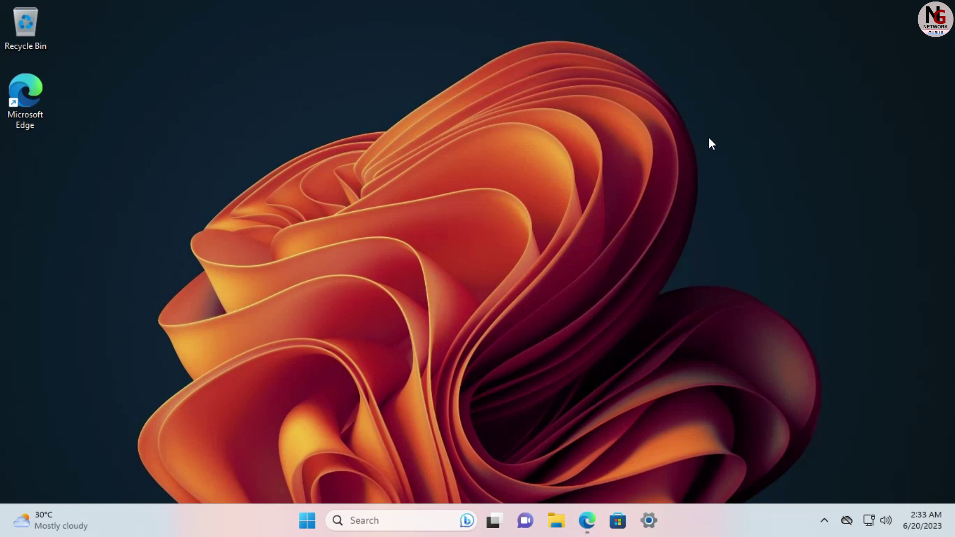
Run winver to check the installed Windows version, and close the version information.
{"action": "key", "text": "super+r"}
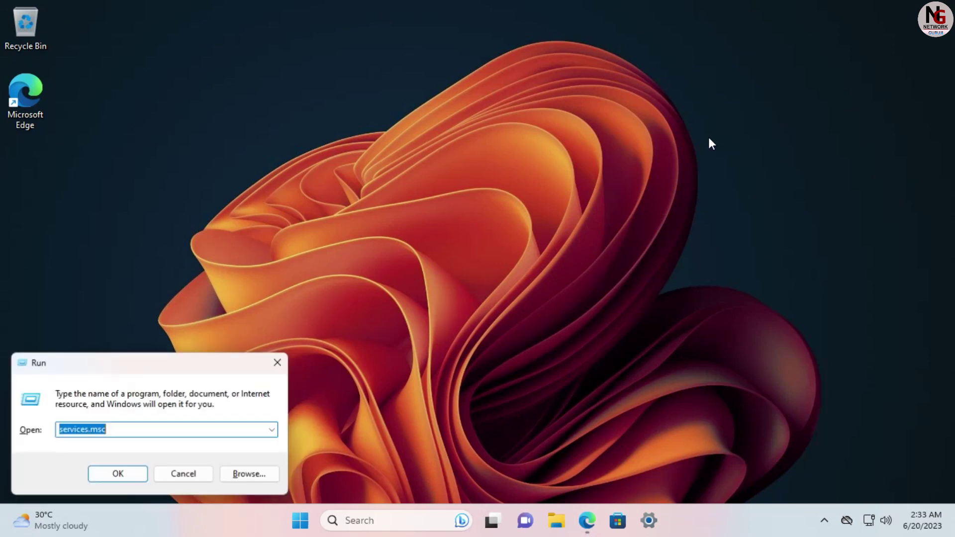
{"action": "type", "text": "wi"}
{"action": "key", "text": "Down"}
{"action": "key", "text": "Down"}
{"action": "key", "text": "Down"}
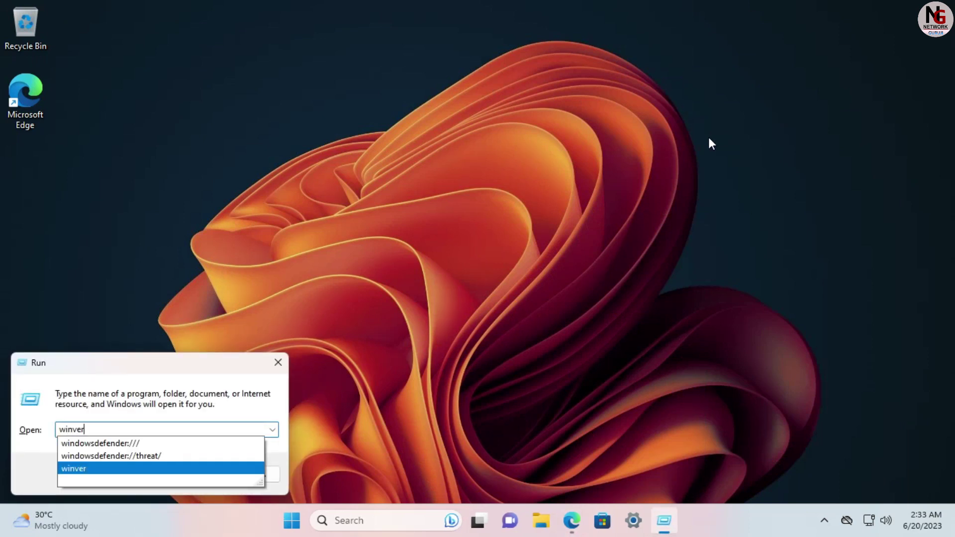
{"action": "key", "text": "Return"}
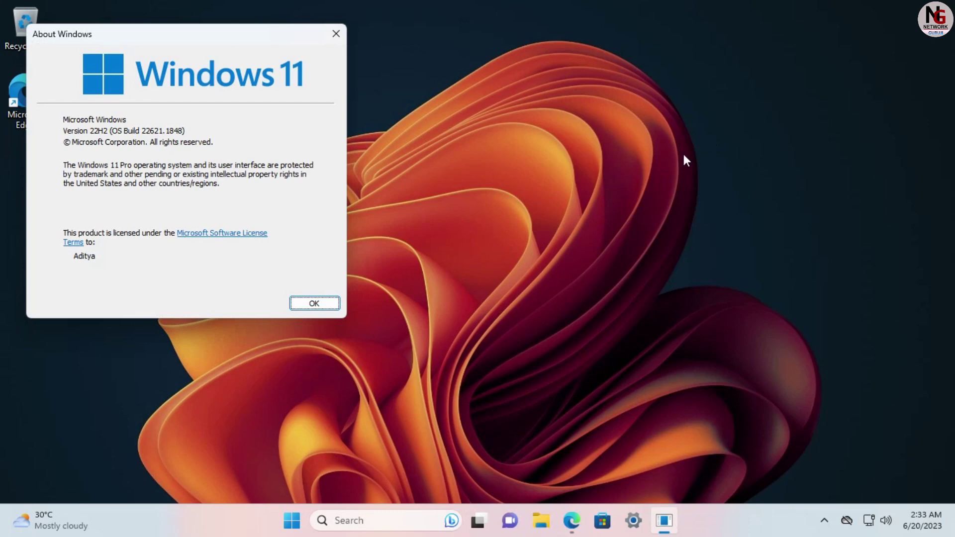
{"action": "left_click", "coordinate": [315, 303]}
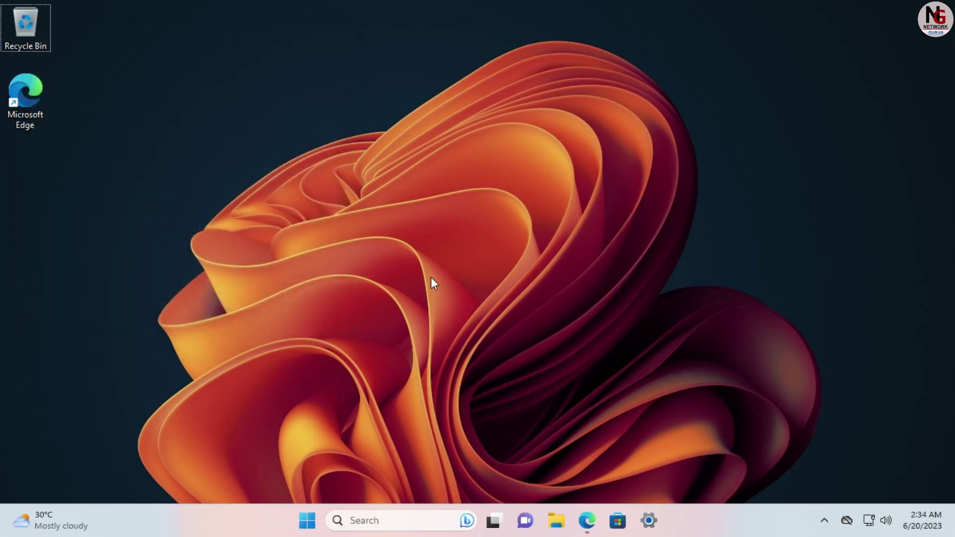
Open the Services console by running services.msc.
{"action": "key", "text": "super+r"}
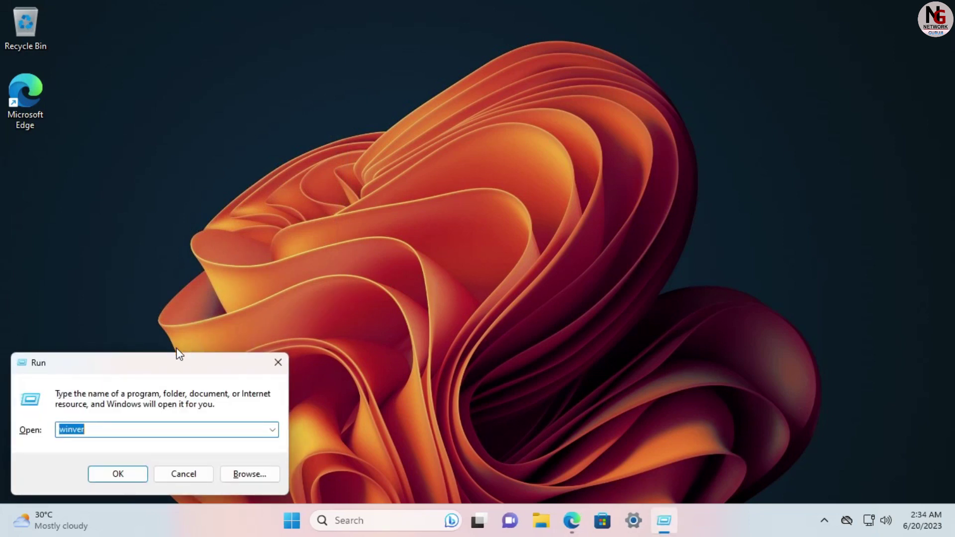
{"action": "left_click_drag", "start_coordinate": [164, 368], "coordinate": [479, 227]}
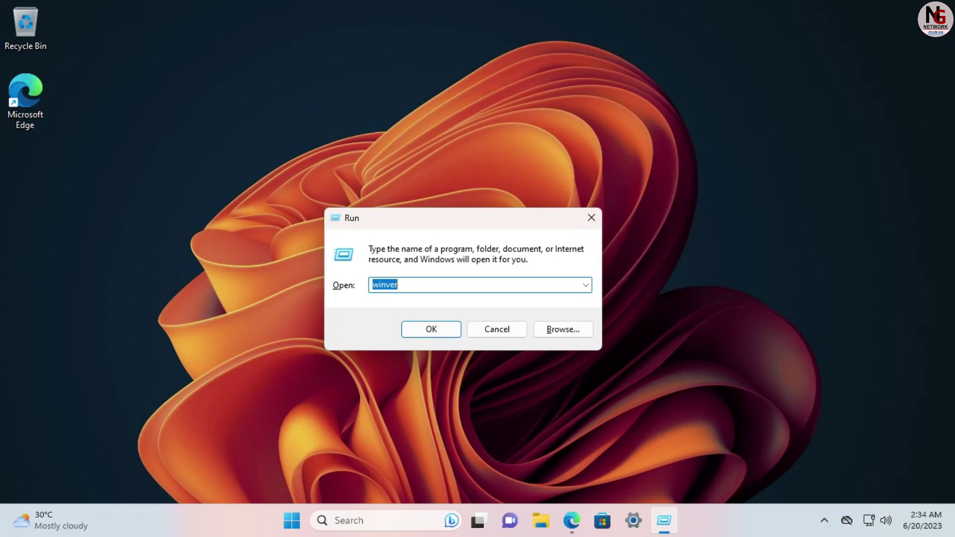
{"action": "type", "text": "se"}
{"action": "key", "text": "Down"}
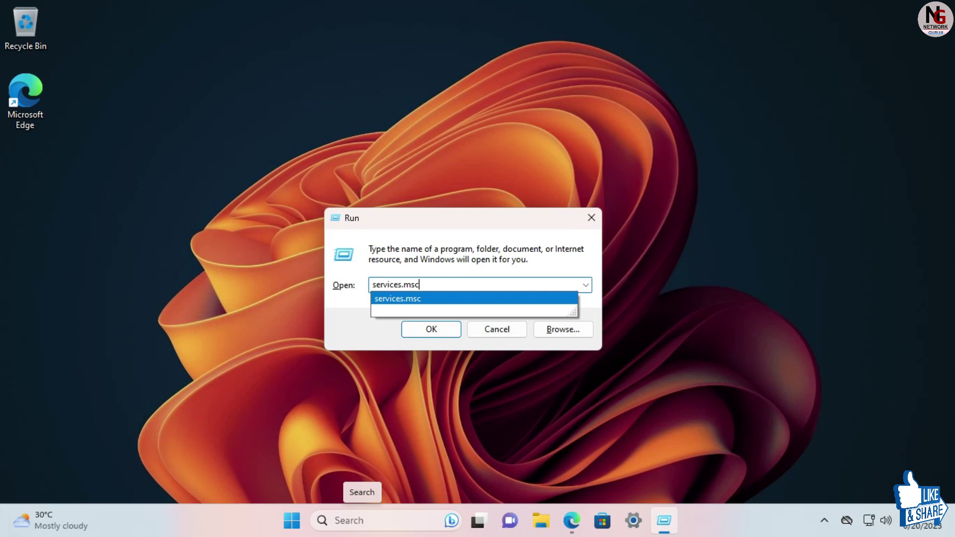
{"action": "left_click", "coordinate": [362, 333]}
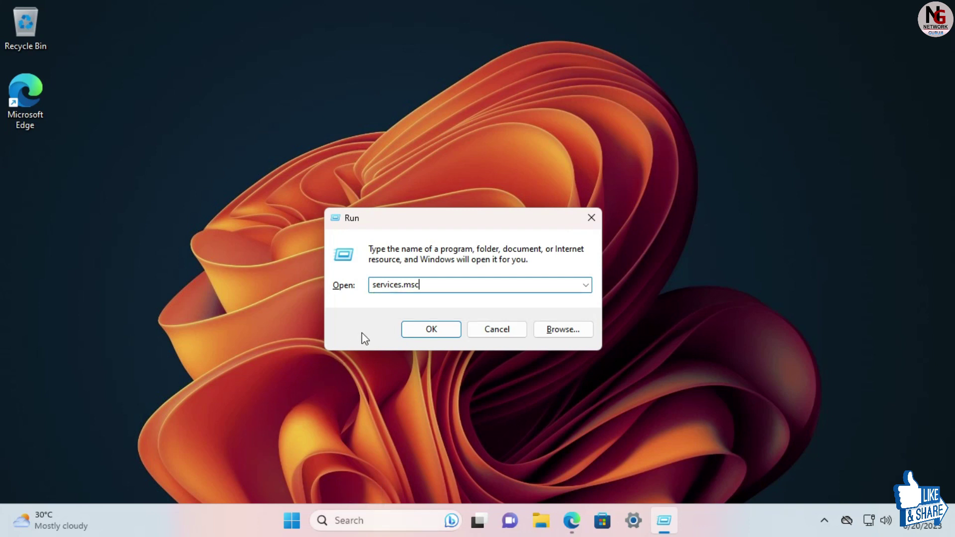
{"action": "left_click", "coordinate": [447, 332]}
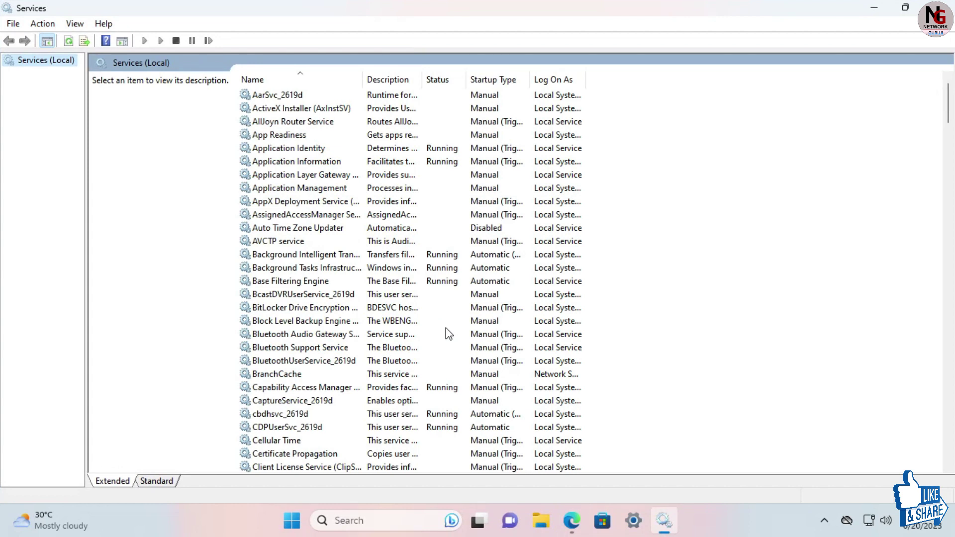
Find the Windows Update service in the service list and open its properties.
{"action": "left_click", "coordinate": [426, 287]}
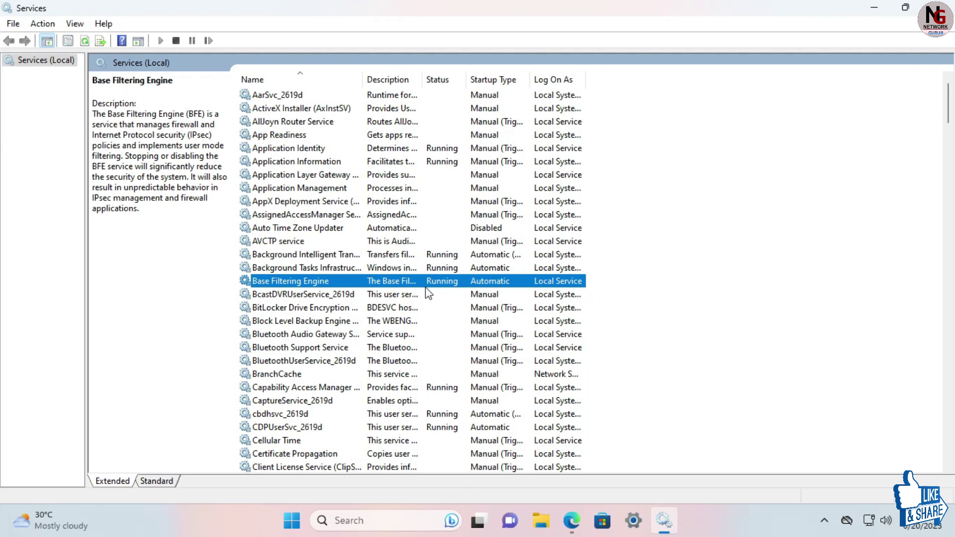
{"action": "key", "text": "w"}
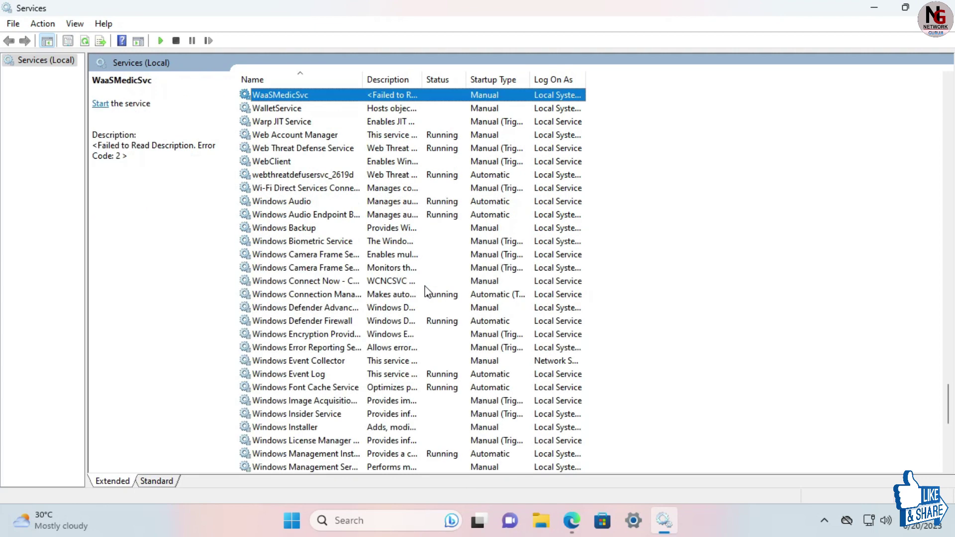
{"action": "scroll", "coordinate": [357, 269], "scroll_direction": "down", "scroll_amount": 3}
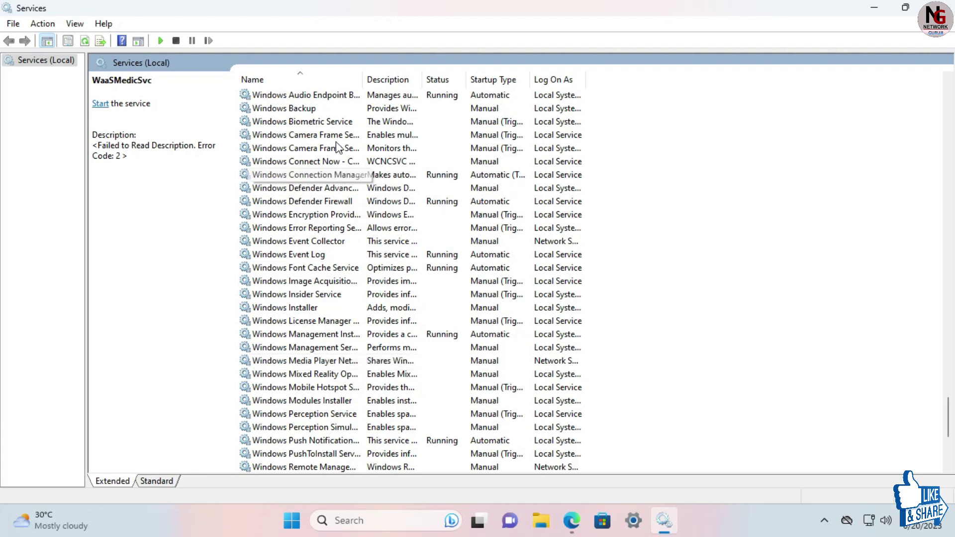
{"action": "scroll", "coordinate": [348, 279], "scroll_direction": "down", "scroll_amount": 2}
{"action": "scroll", "coordinate": [354, 313], "scroll_direction": "down", "scroll_amount": 3}
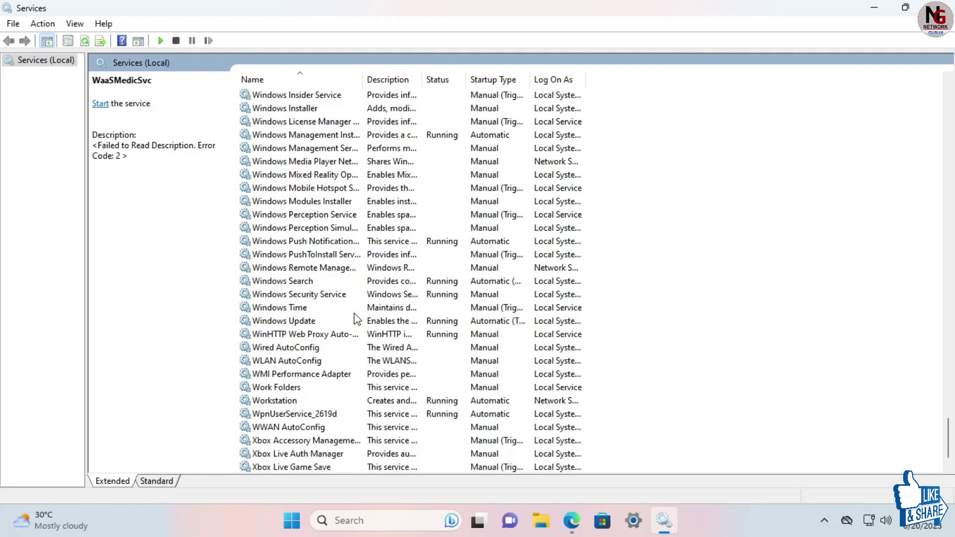
{"action": "scroll", "coordinate": [357, 319], "scroll_direction": "down", "scroll_amount": 1}
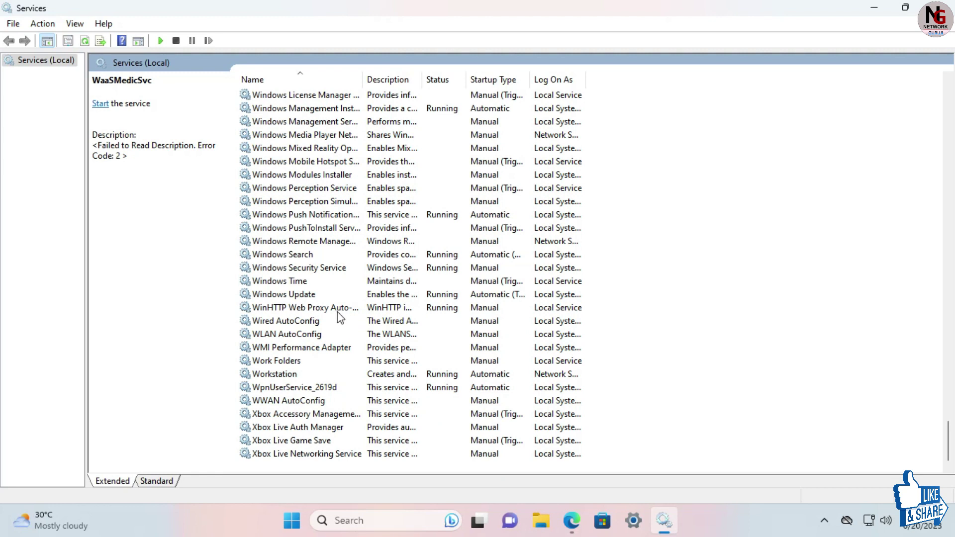
{"action": "left_click", "coordinate": [292, 295]}
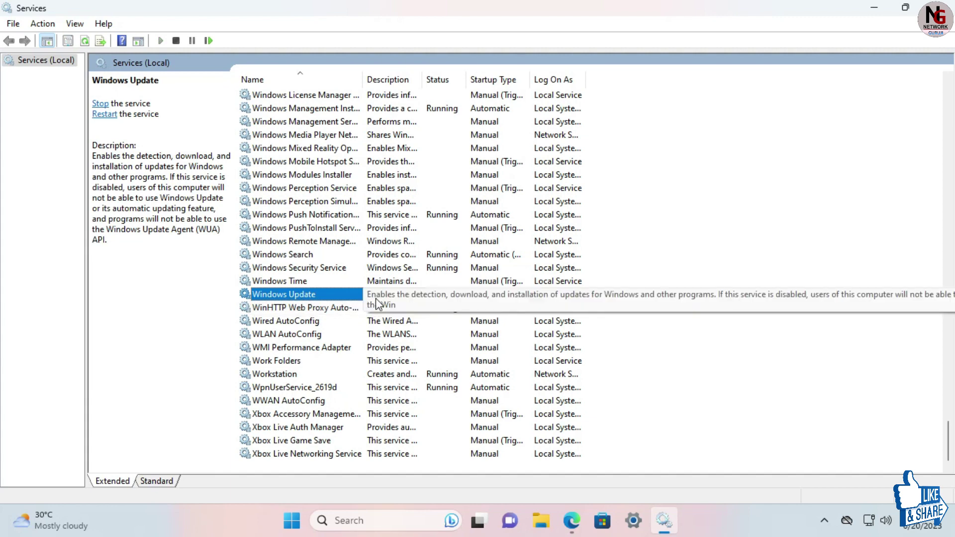
{"action": "double_click", "coordinate": [348, 295]}
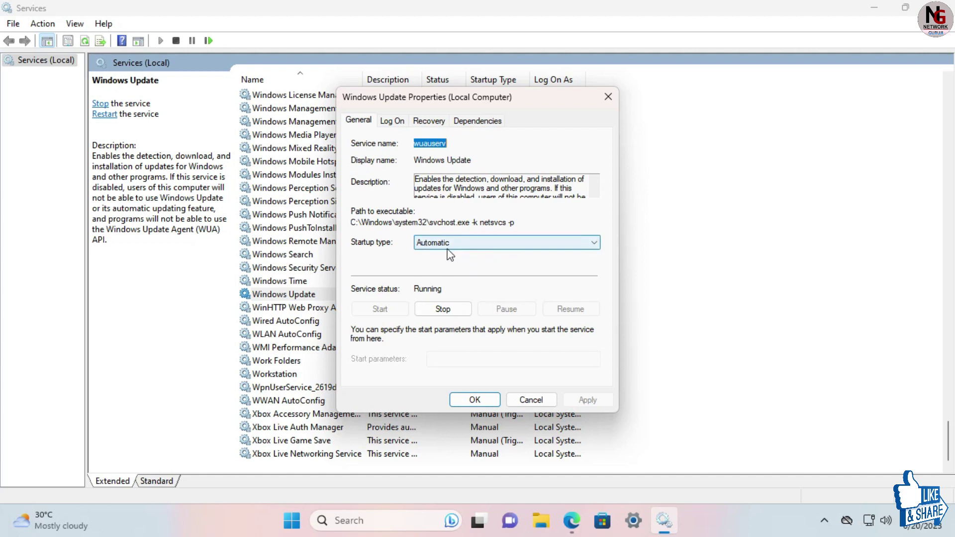
Set the Windows Update service's startup type to Disabled and stop the service.
{"action": "left_click", "coordinate": [459, 245]}
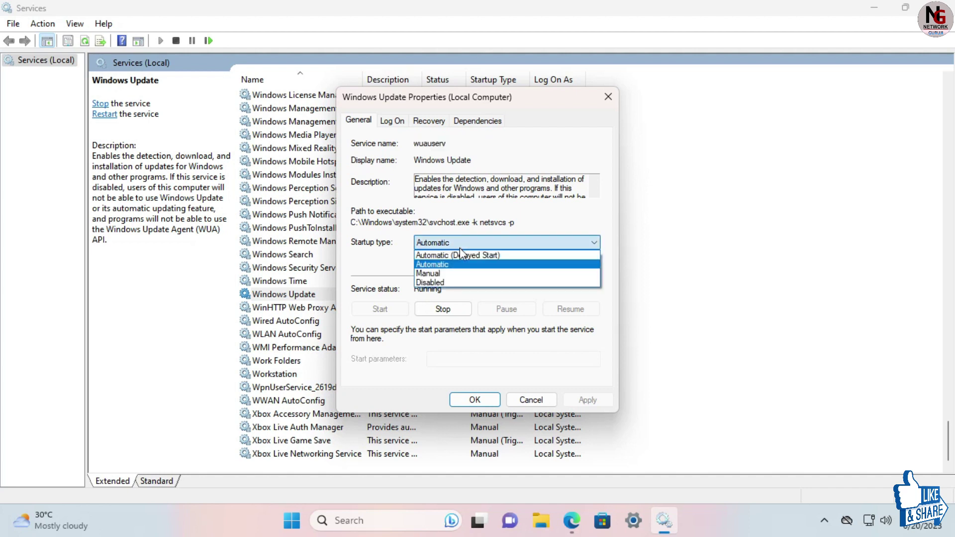
{"action": "left_click", "coordinate": [448, 285]}
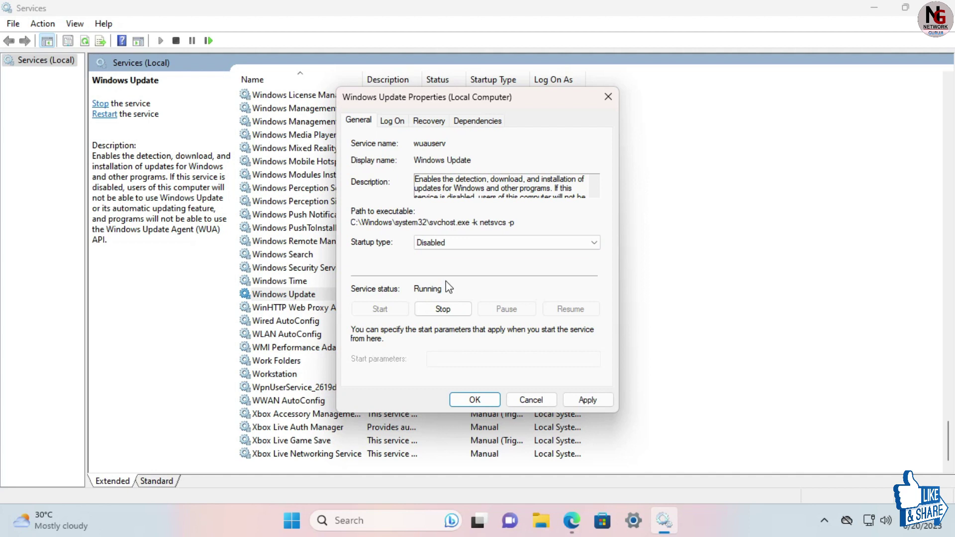
{"action": "left_click", "coordinate": [594, 401]}
{"action": "left_click", "coordinate": [453, 311]}
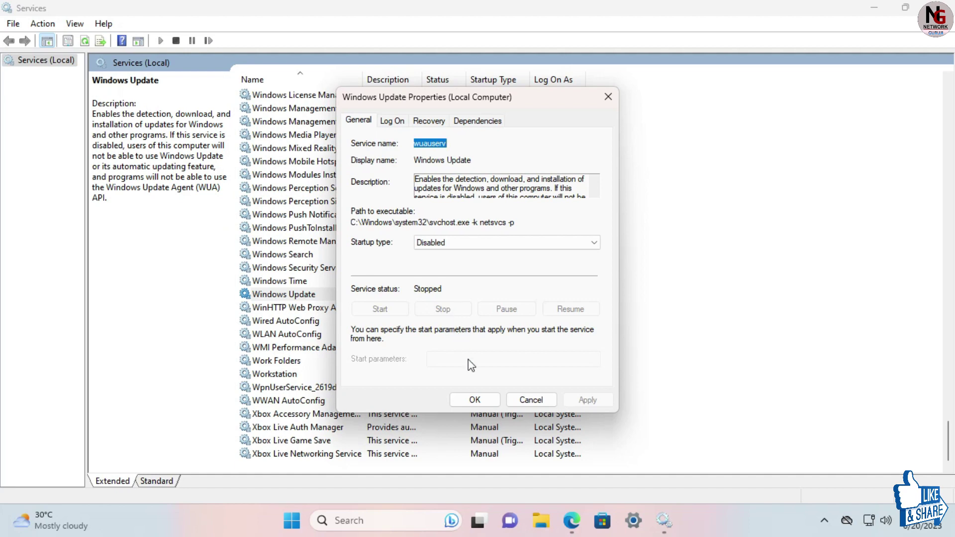
{"action": "left_click", "coordinate": [485, 401]}
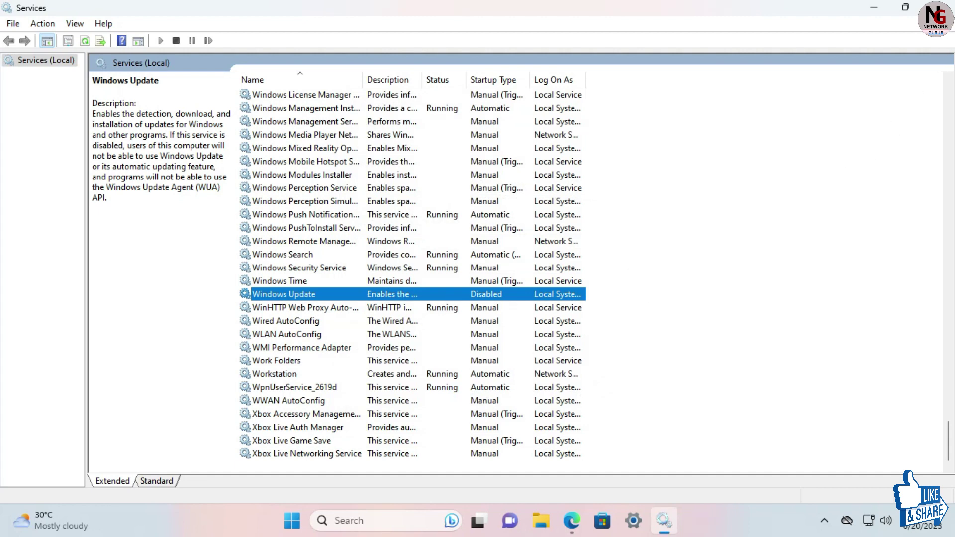
{"action": "left_click", "coordinate": [935, 7]}
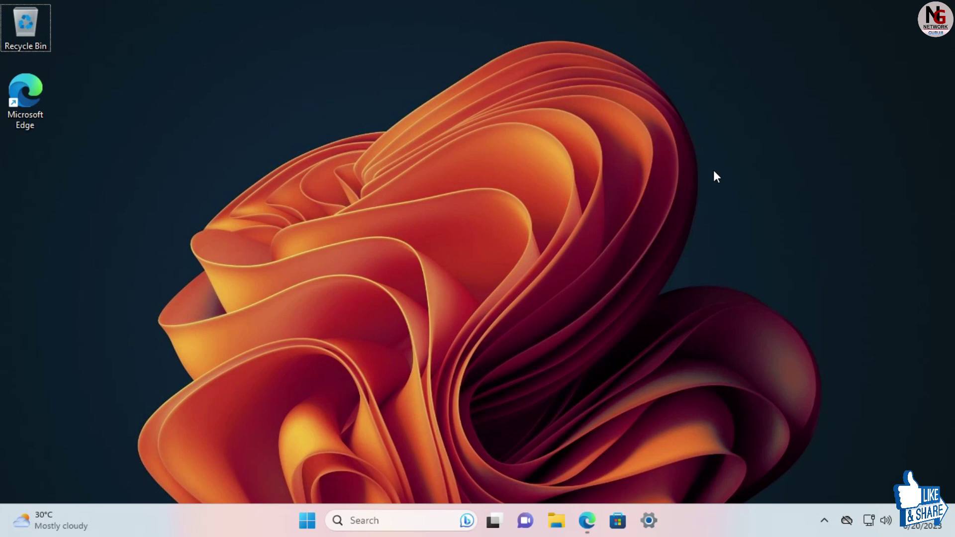
Open the Local Group Policy Editor by running gpedit.msc, and maximize its window.
{"action": "key", "text": "super+r"}
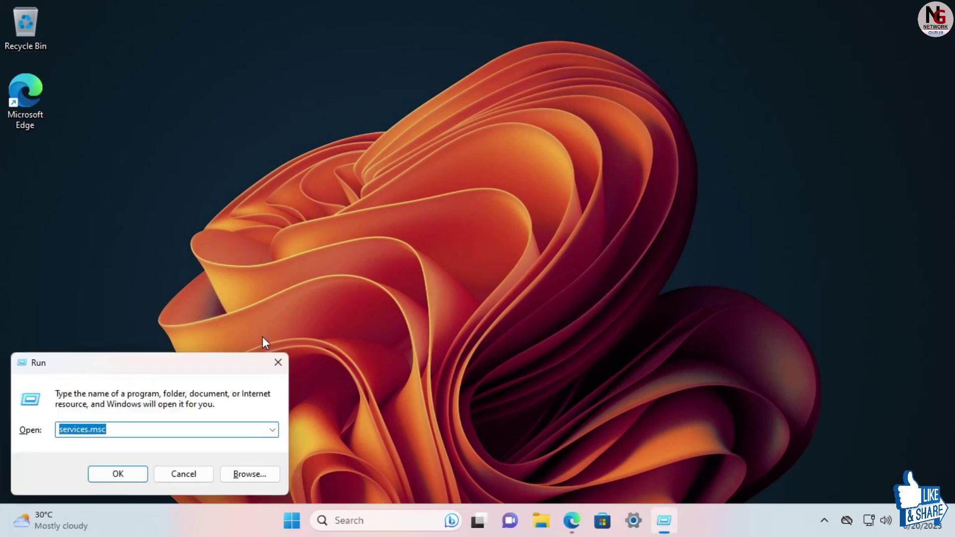
{"action": "left_click_drag", "start_coordinate": [157, 372], "coordinate": [429, 236]}
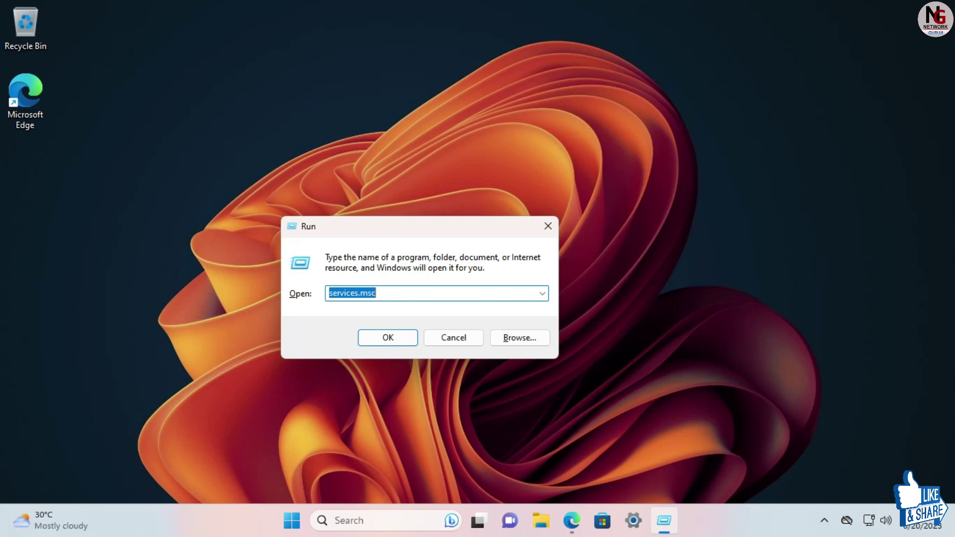
{"action": "type", "text": "gp"}
{"action": "key", "text": "Down"}
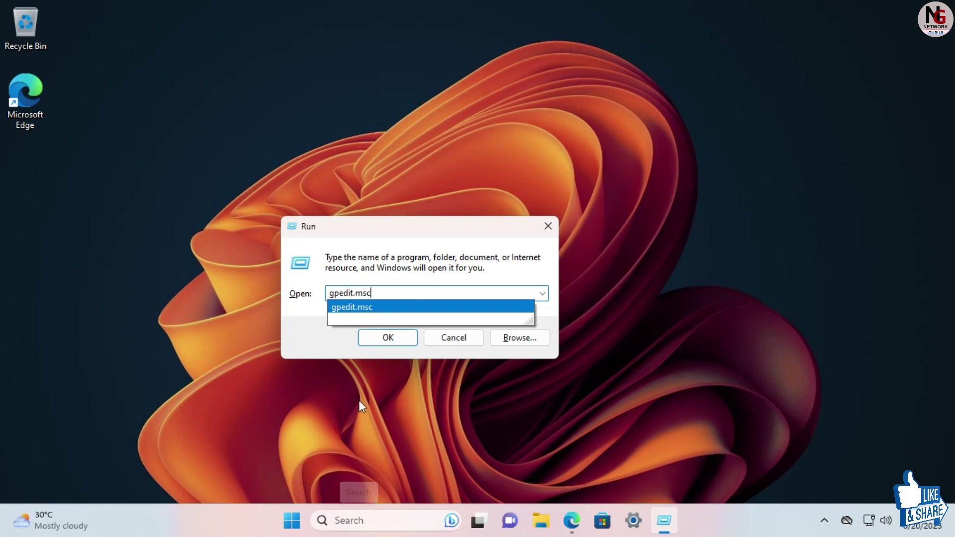
{"action": "left_click", "coordinate": [388, 338]}
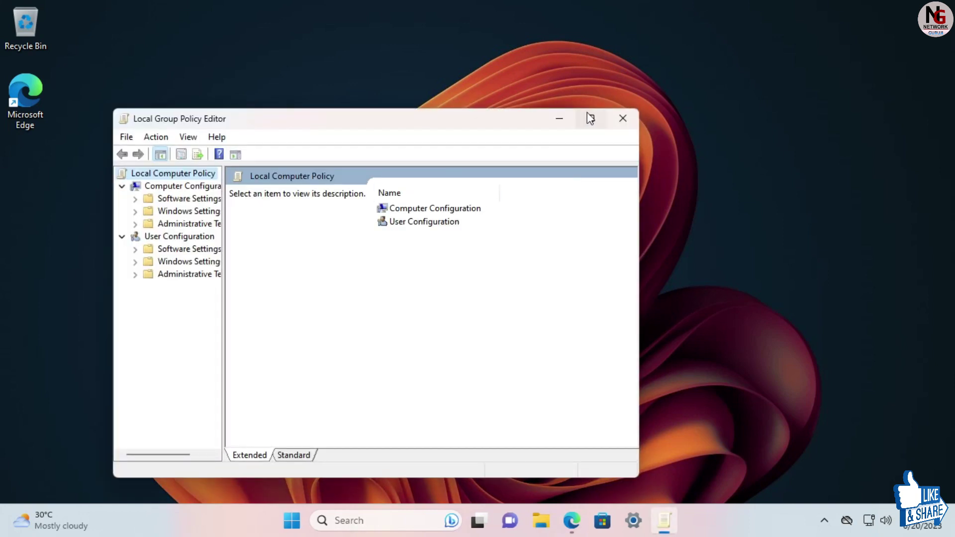
{"action": "left_click", "coordinate": [591, 118]}
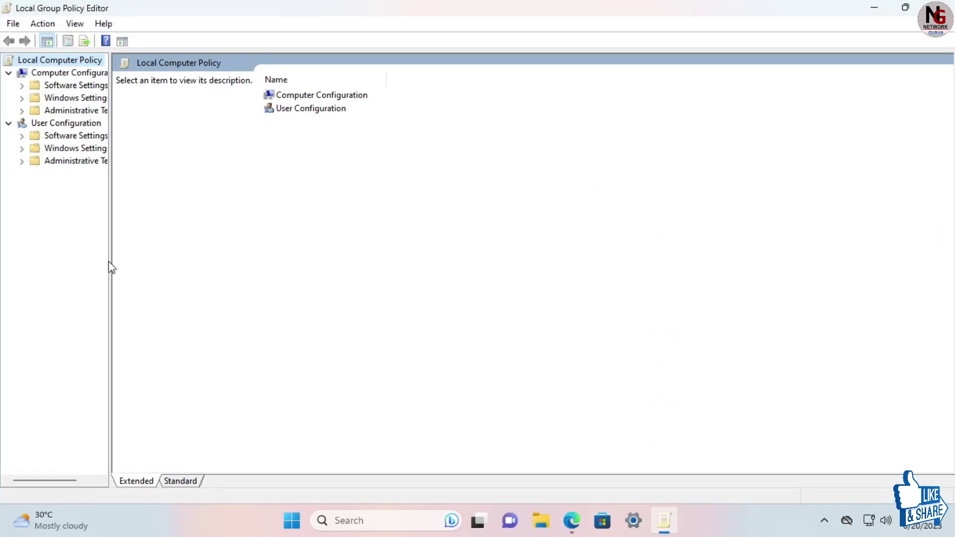
Expand the Windows Update policies under Computer Configuration, Administrative Templates, Windows Components, with the tree wide enough to read the folder names.
{"action": "left_click_drag", "start_coordinate": [109, 264], "coordinate": [169, 267]}
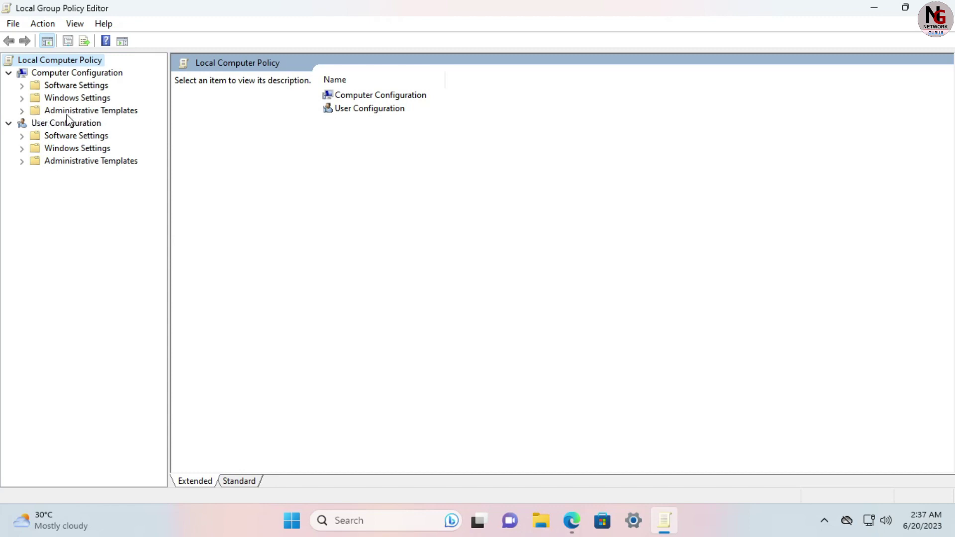
{"action": "left_click", "coordinate": [22, 111]}
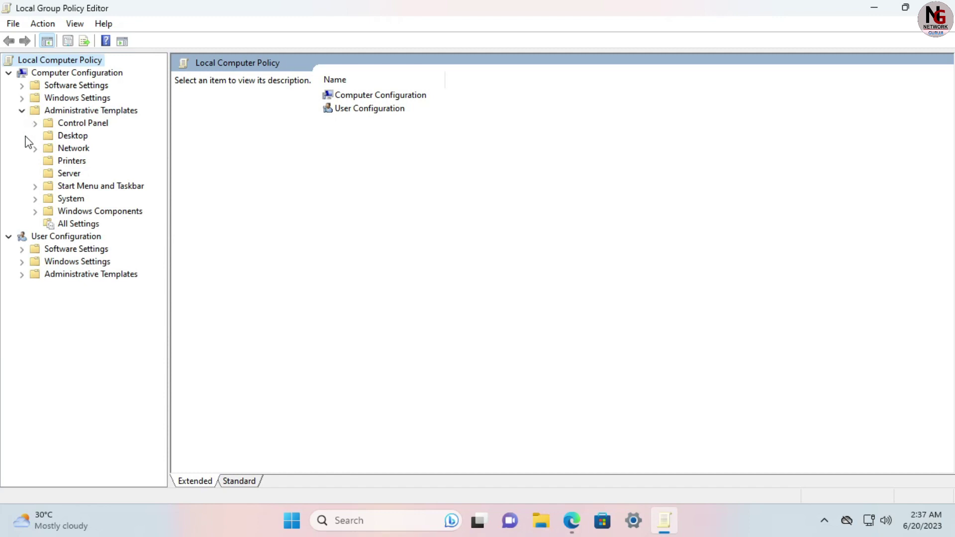
{"action": "left_click", "coordinate": [34, 212]}
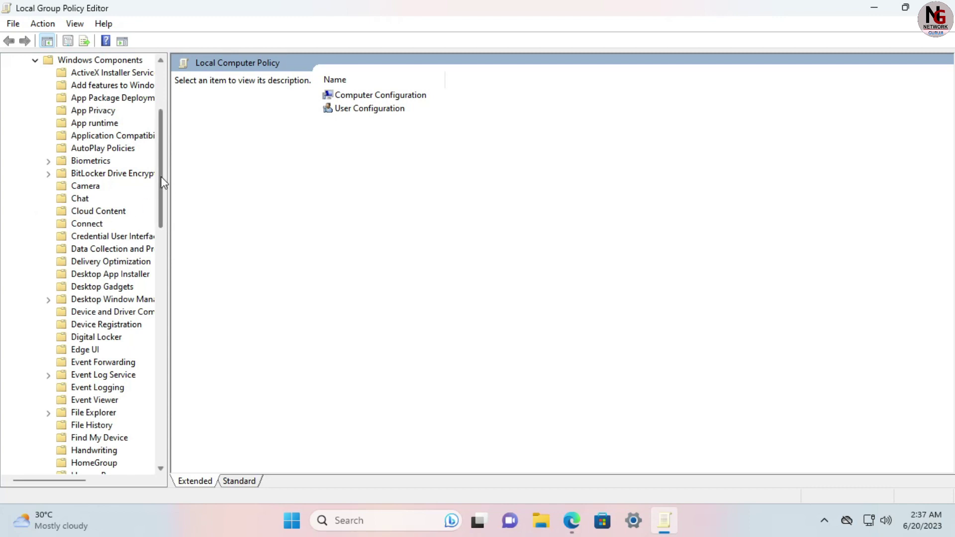
{"action": "scroll", "coordinate": [163, 191], "scroll_direction": "down", "scroll_amount": 1}
{"action": "left_click_drag", "start_coordinate": [163, 191], "coordinate": [163, 416]}
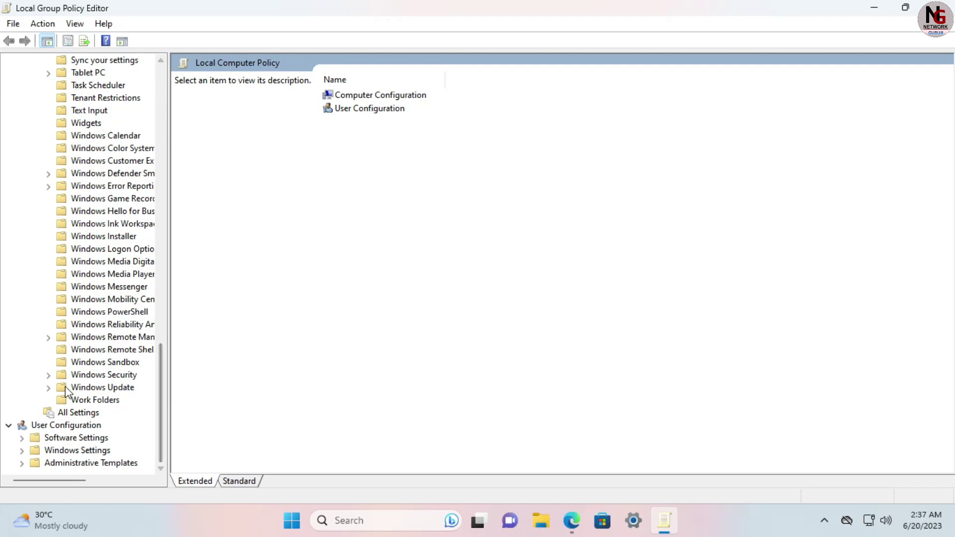
{"action": "left_click", "coordinate": [49, 388]}
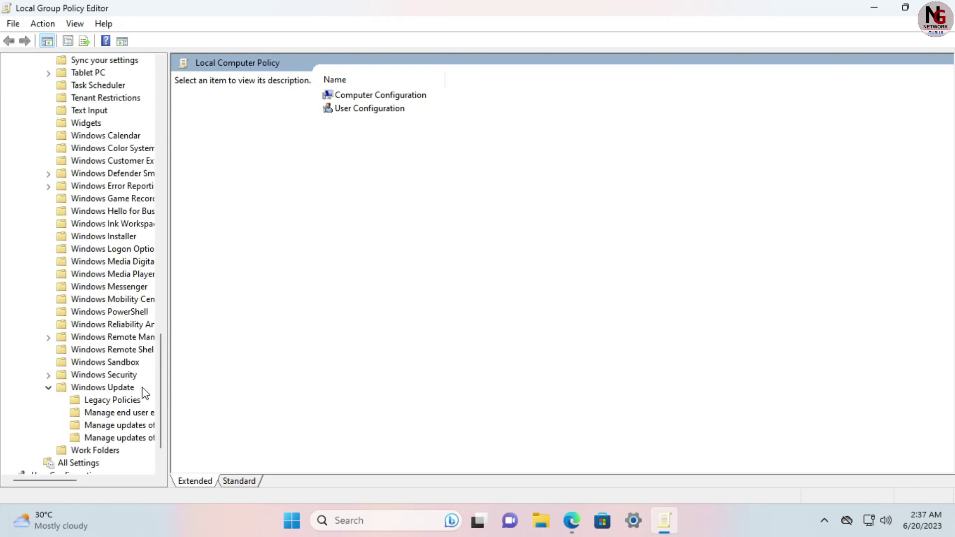
{"action": "left_click_drag", "start_coordinate": [168, 384], "coordinate": [309, 403]}
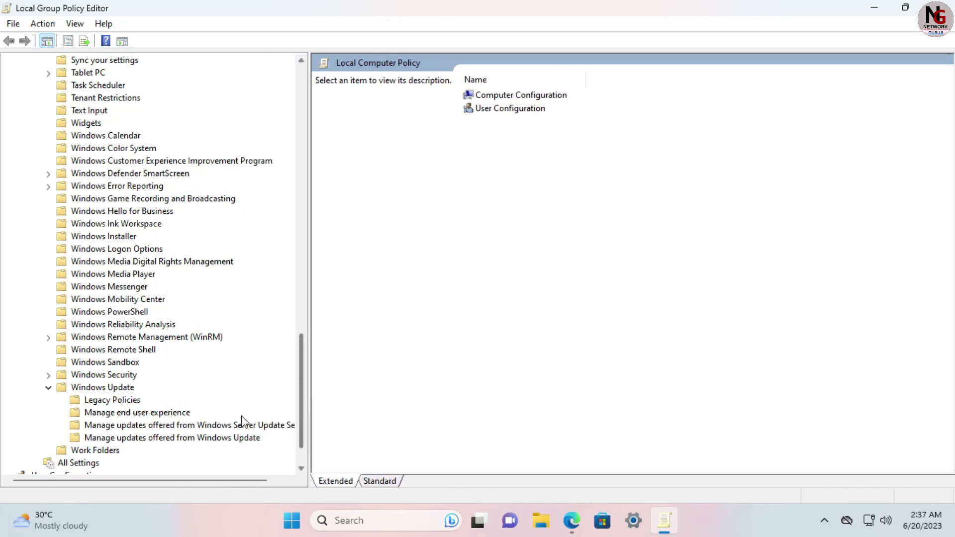
Set the Configure Automatic Updates policy in the Manage end user experience folder to Disabled.
{"action": "left_click", "coordinate": [110, 414]}
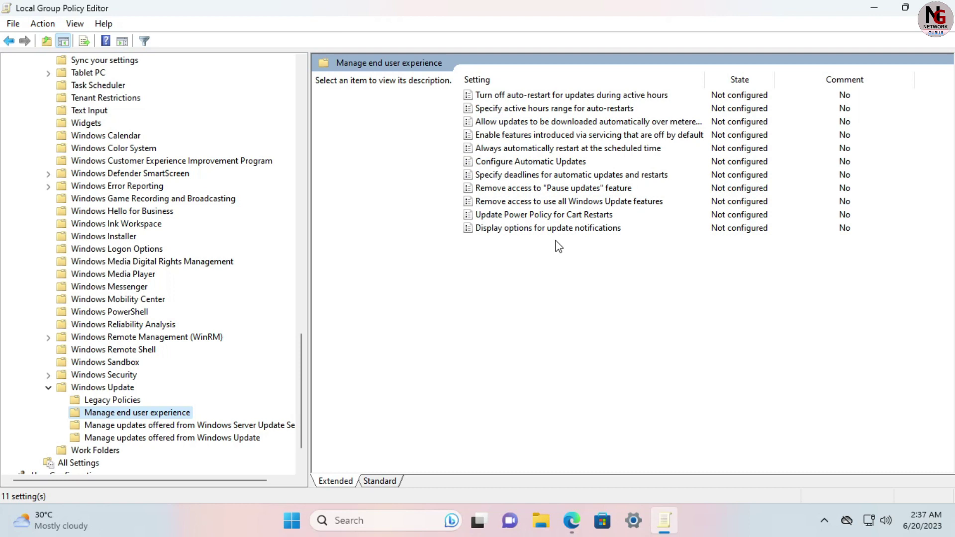
{"action": "left_click", "coordinate": [501, 169]}
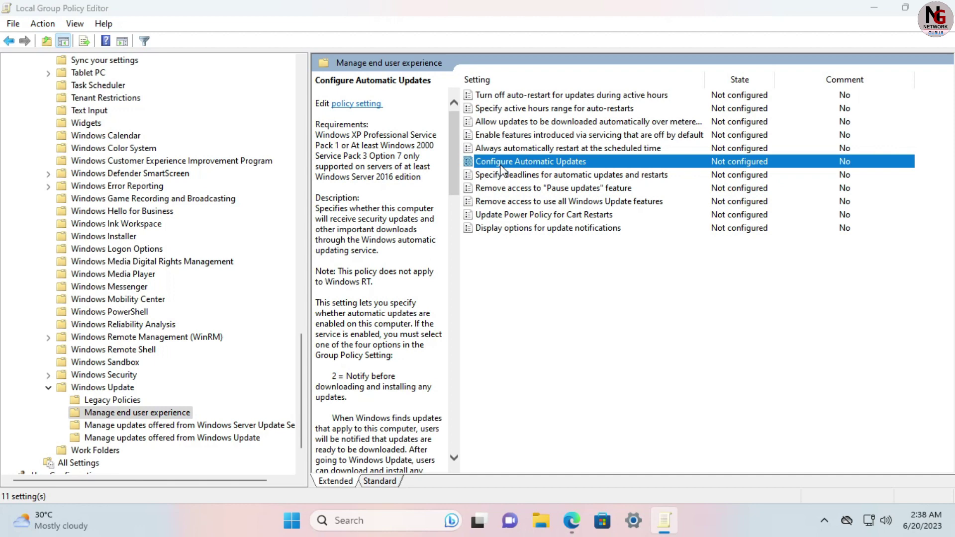
{"action": "double_click", "coordinate": [501, 165]}
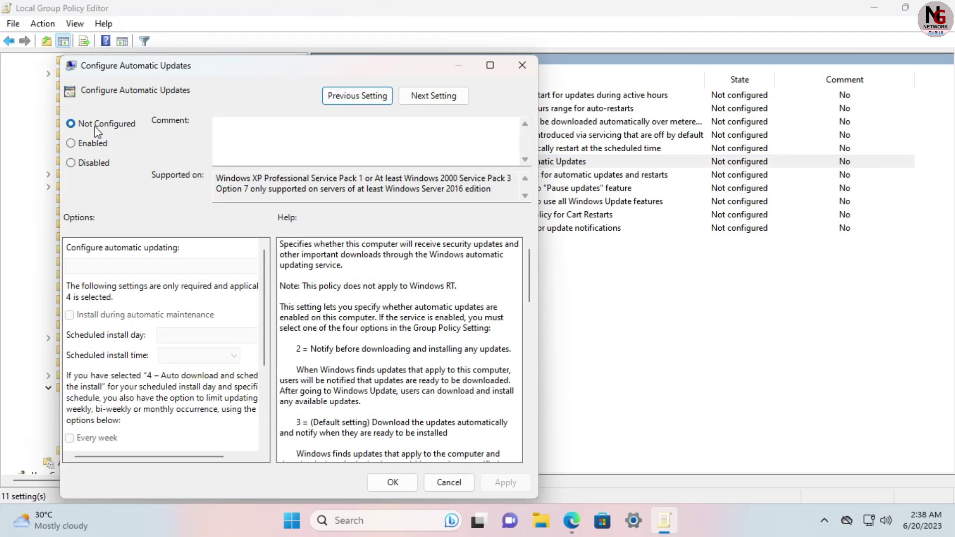
{"action": "left_click", "coordinate": [89, 170]}
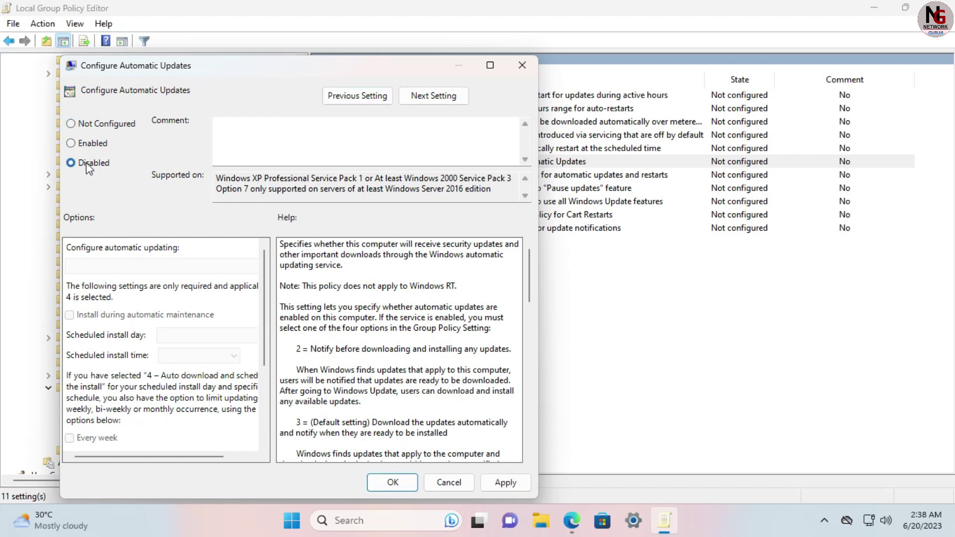
{"action": "left_click", "coordinate": [504, 487]}
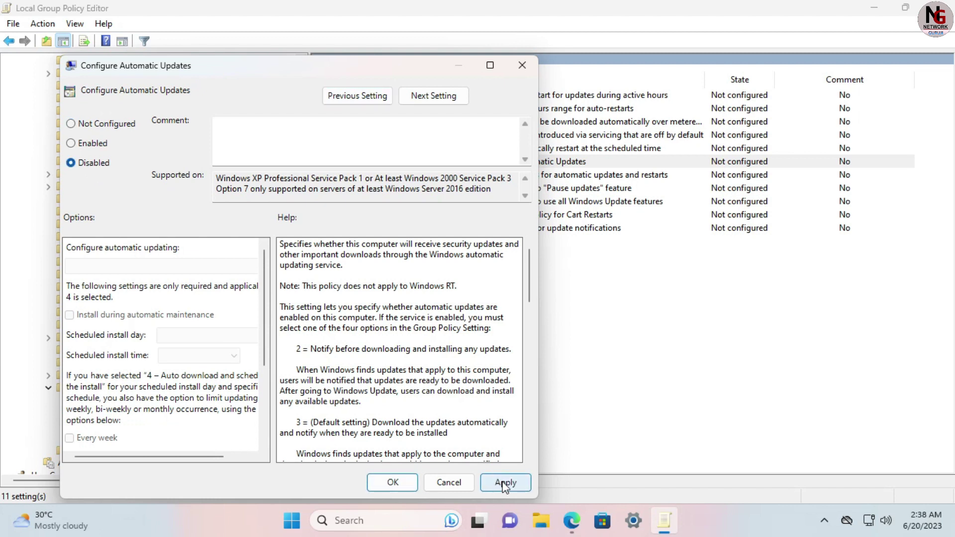
{"action": "left_click", "coordinate": [393, 482]}
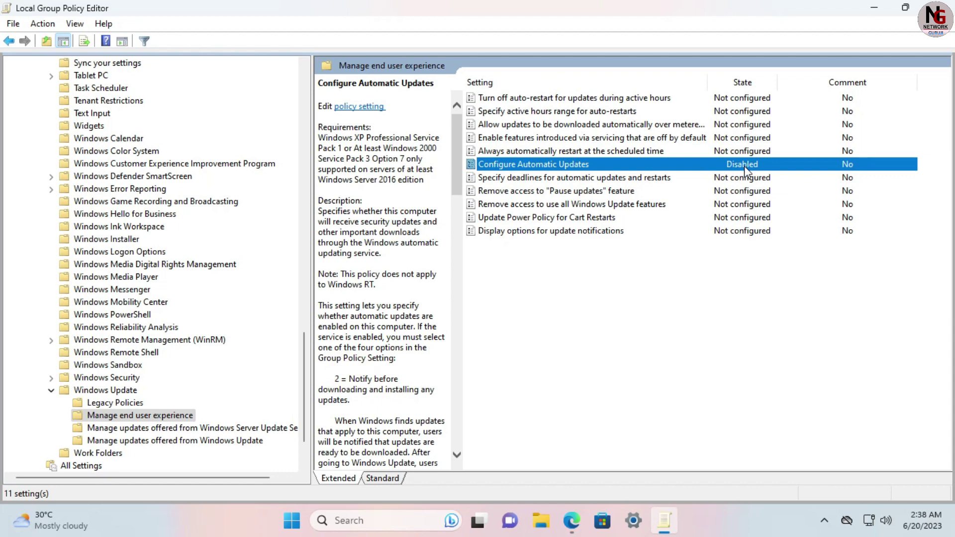
Disable the policy allowing updates to be downloaded automatically over metered connections, and close the Local Group Policy Editor.
{"action": "double_click", "coordinate": [673, 128]}
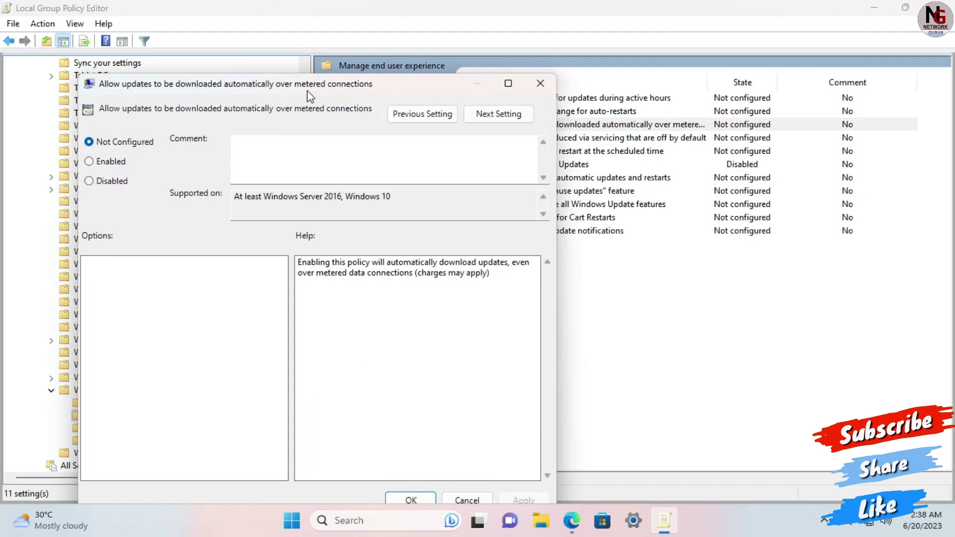
{"action": "left_click_drag", "start_coordinate": [309, 94], "coordinate": [334, 44]}
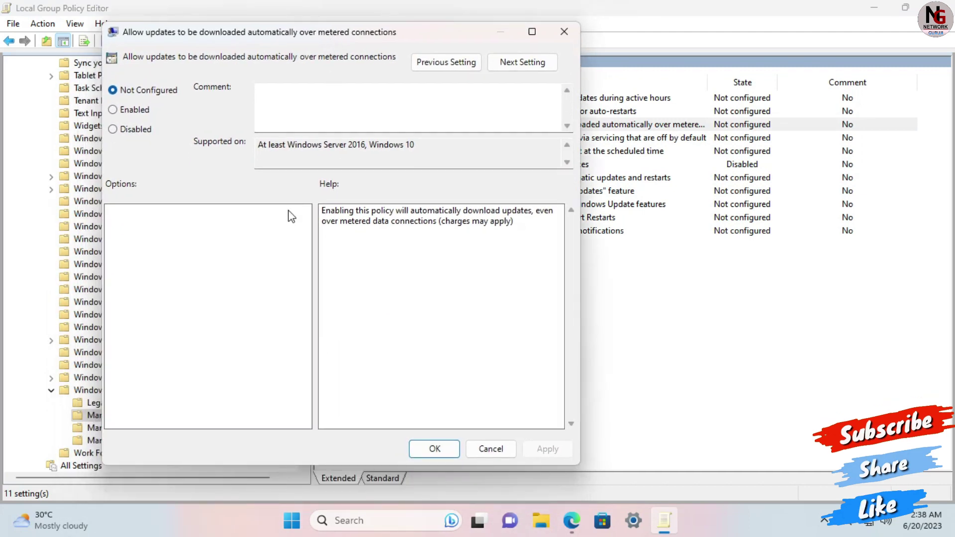
{"action": "left_click", "coordinate": [139, 133]}
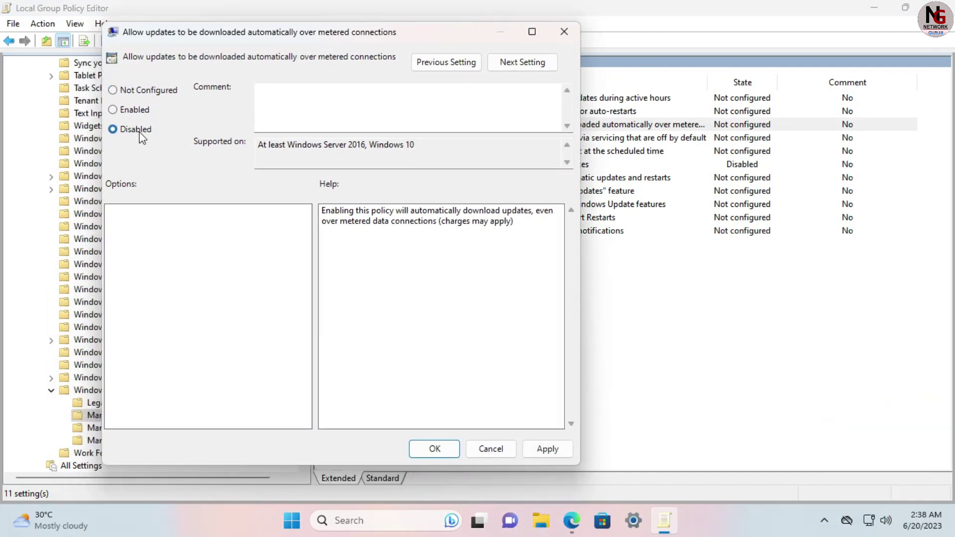
{"action": "left_click", "coordinate": [547, 456]}
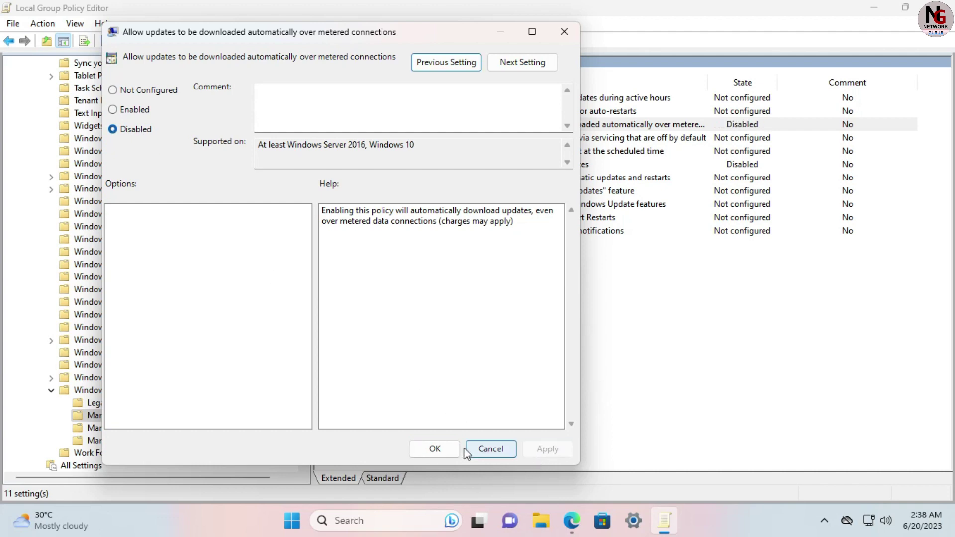
{"action": "left_click", "coordinate": [435, 449]}
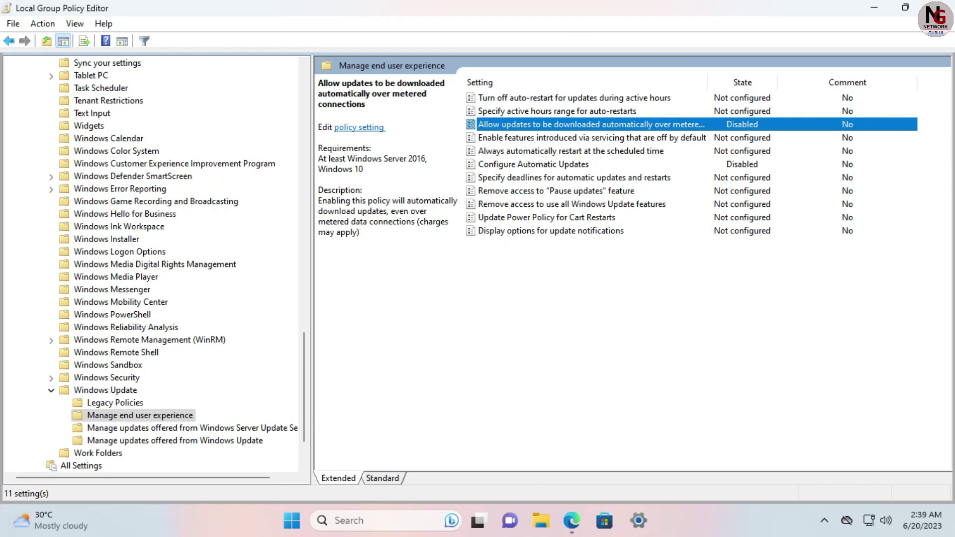
{"action": "key", "text": "alt+F4"}
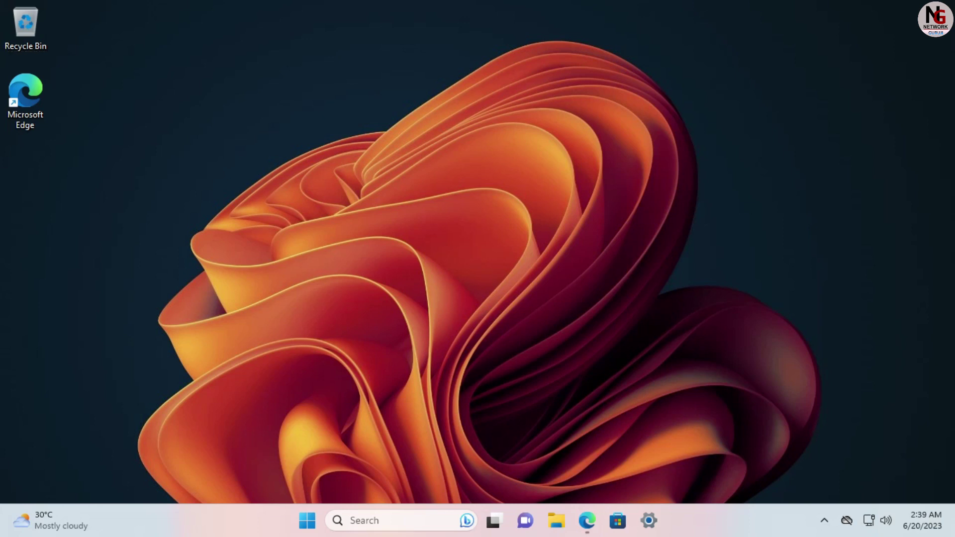
Open the Registry Editor by running regedit, allow it to make changes, and maximize its window.
{"action": "key", "text": "super+r"}
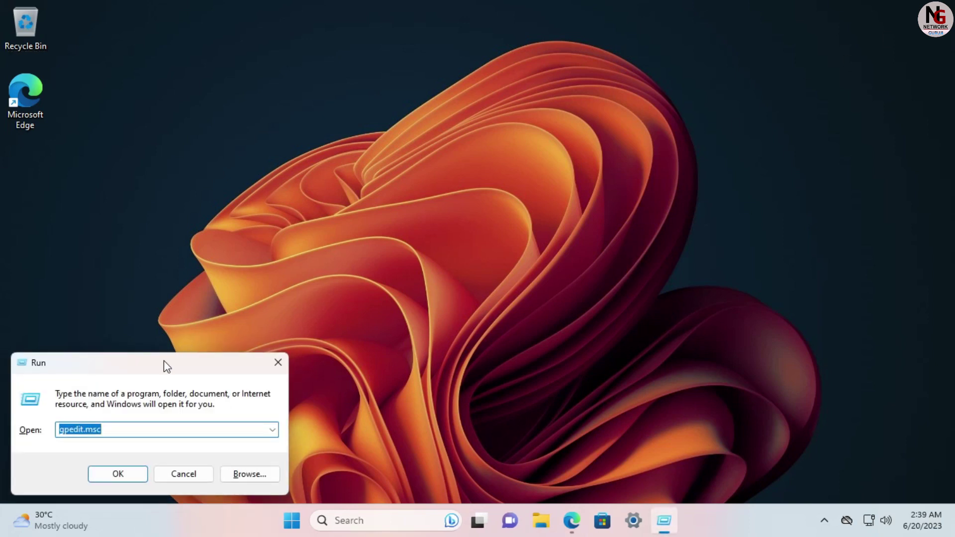
{"action": "left_click_drag", "start_coordinate": [164, 363], "coordinate": [499, 216]}
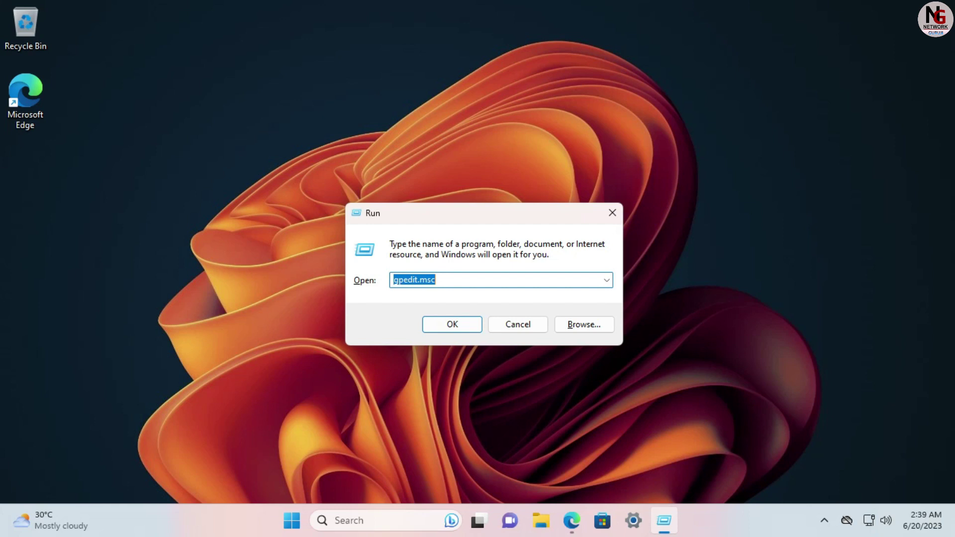
{"action": "type", "text": "re"}
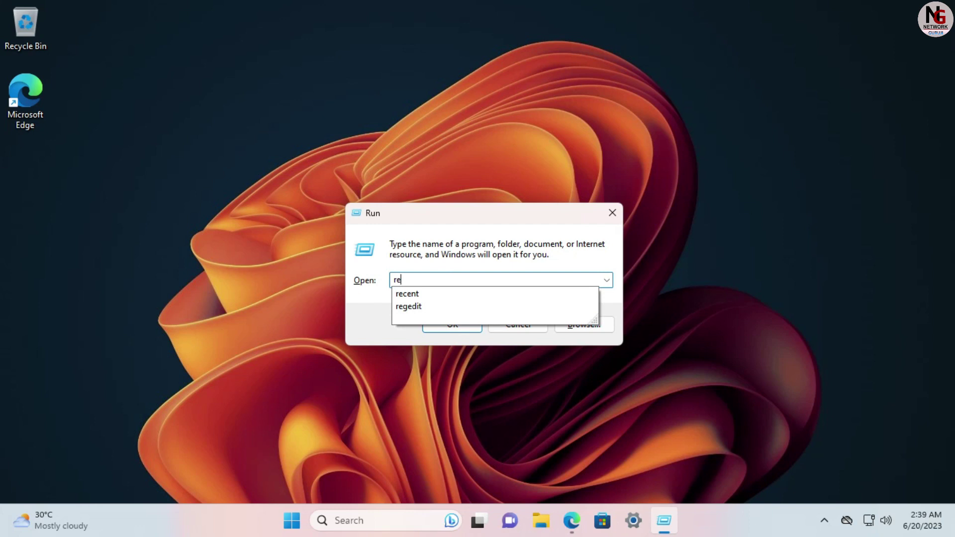
{"action": "key", "text": "Down"}
{"action": "key", "text": "Down"}
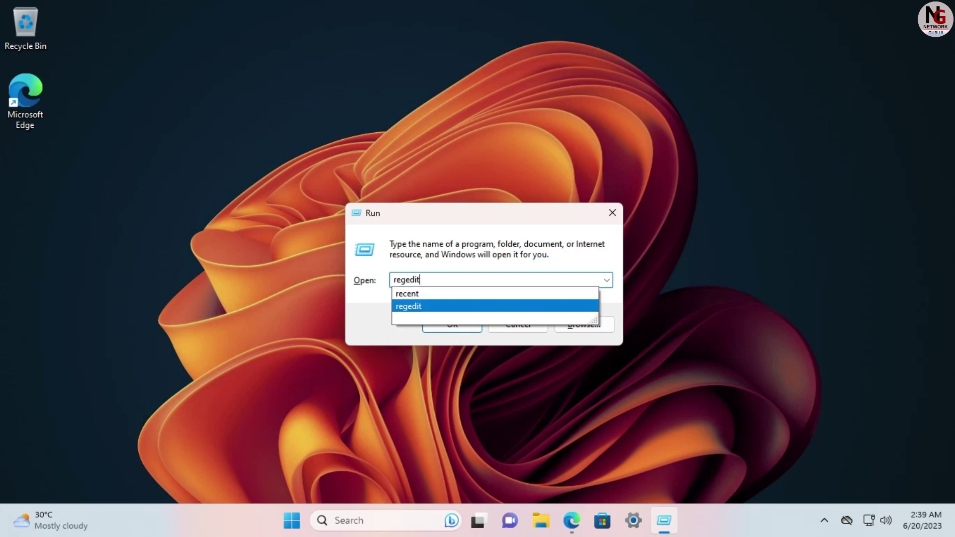
{"action": "key", "text": "Up"}
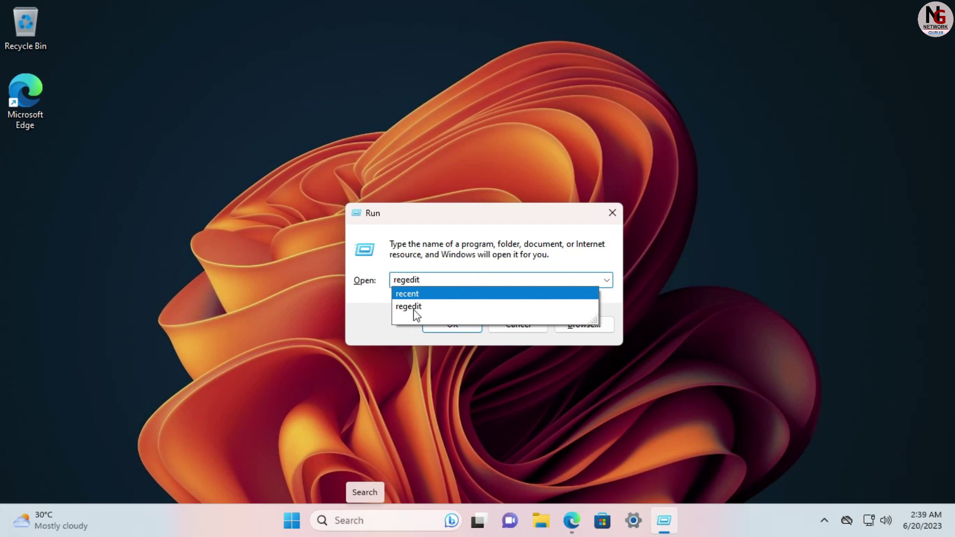
{"action": "left_click", "coordinate": [428, 306]}
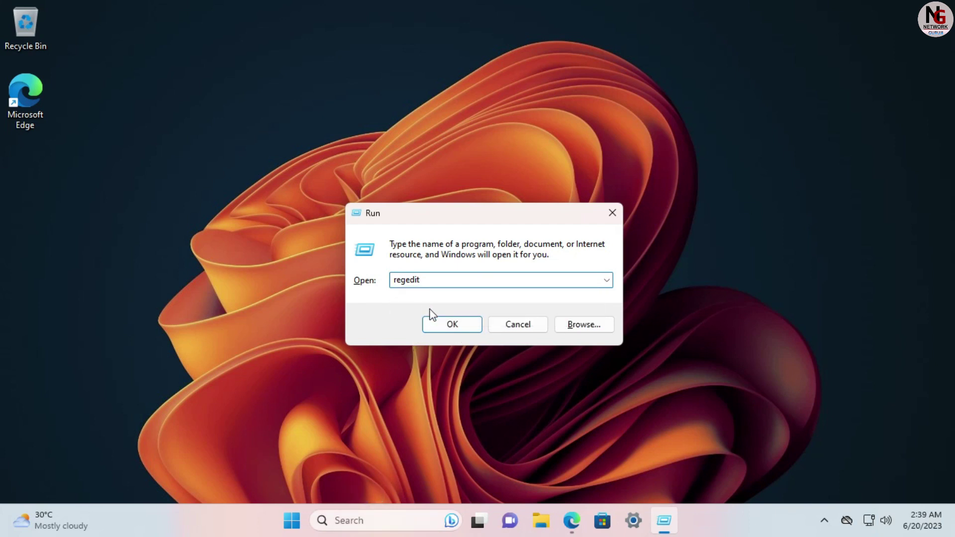
{"action": "left_click", "coordinate": [446, 324]}
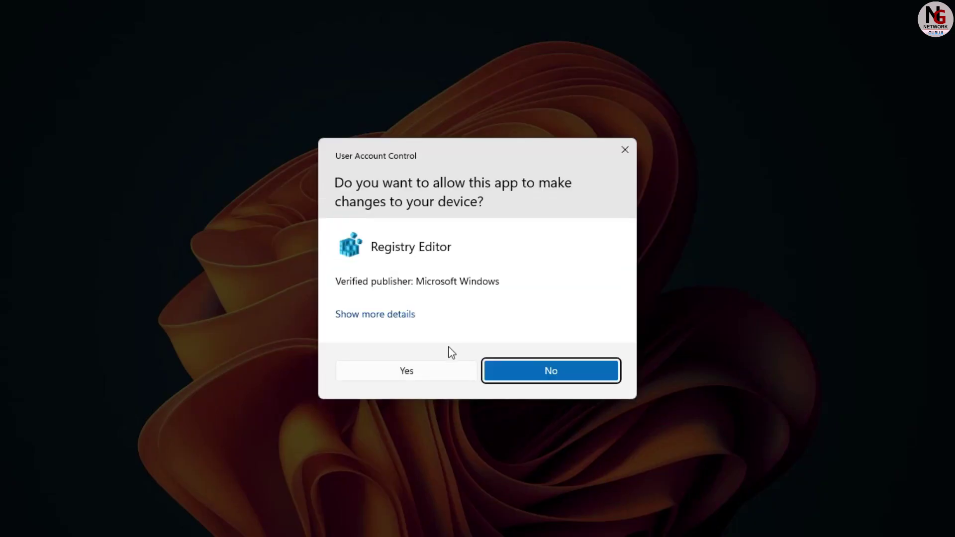
{"action": "left_click", "coordinate": [419, 376]}
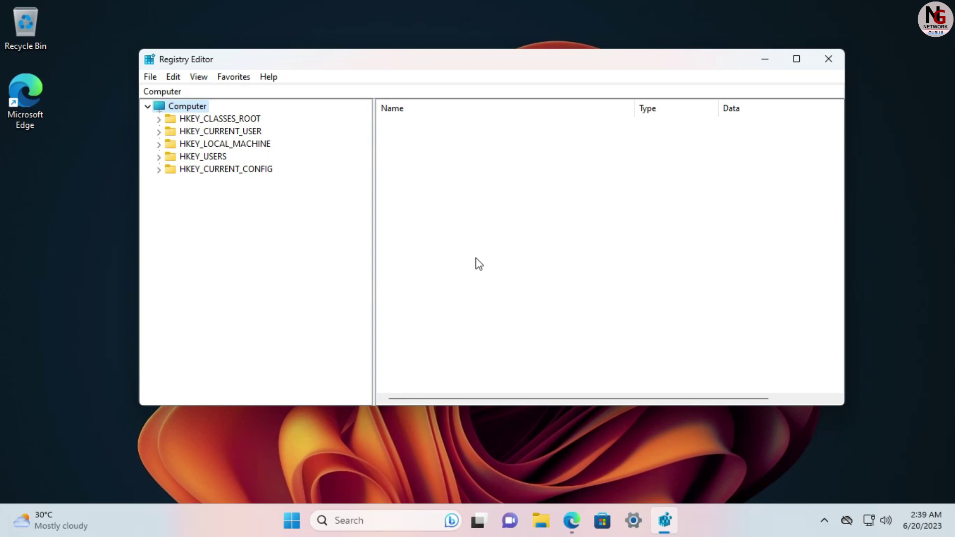
{"action": "left_click", "coordinate": [795, 61]}
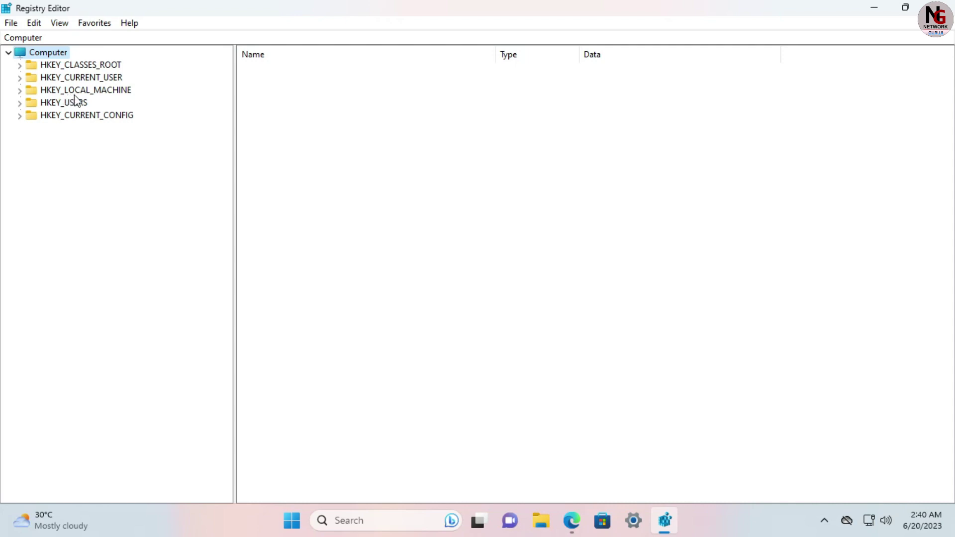
Open the registry key HKEY_LOCAL_MACHINE\SOFTWARE\Policies\Microsoft\Windows\WindowsUpdate.
{"action": "left_click", "coordinate": [20, 92]}
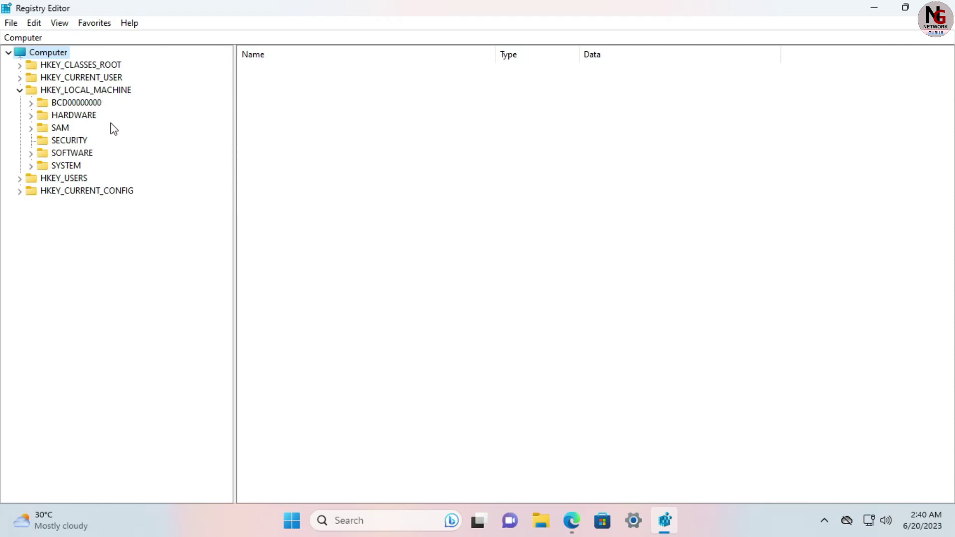
{"action": "left_click", "coordinate": [32, 154]}
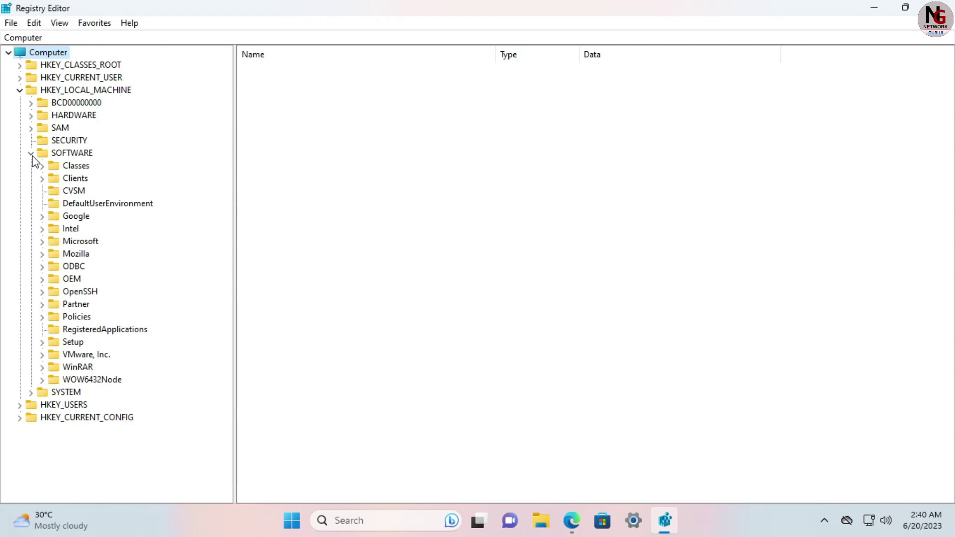
{"action": "left_click", "coordinate": [42, 320]}
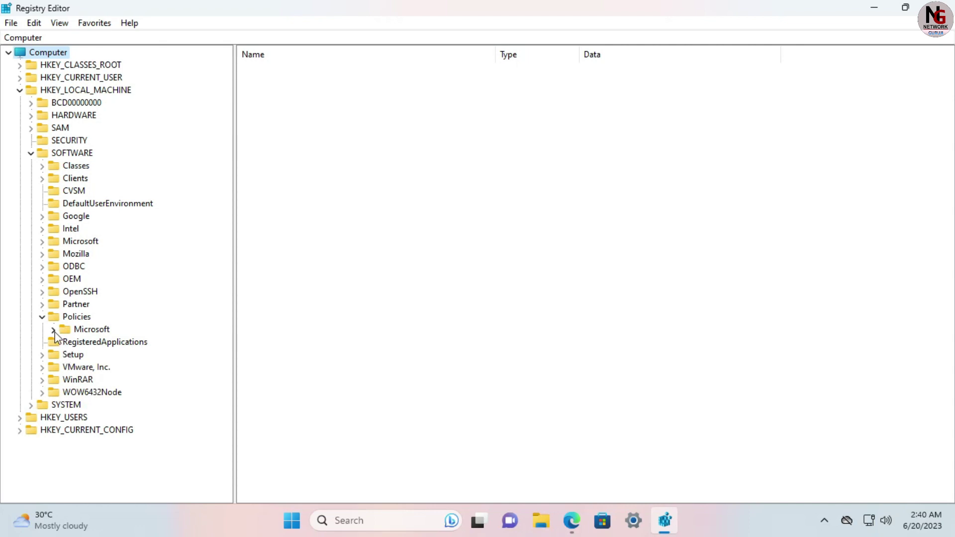
{"action": "left_click", "coordinate": [53, 331]}
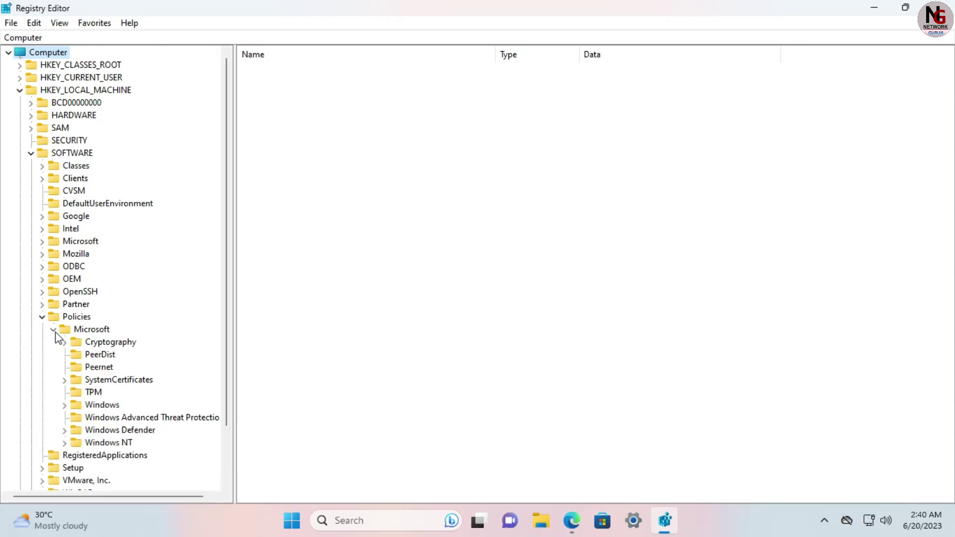
{"action": "left_click", "coordinate": [64, 406]}
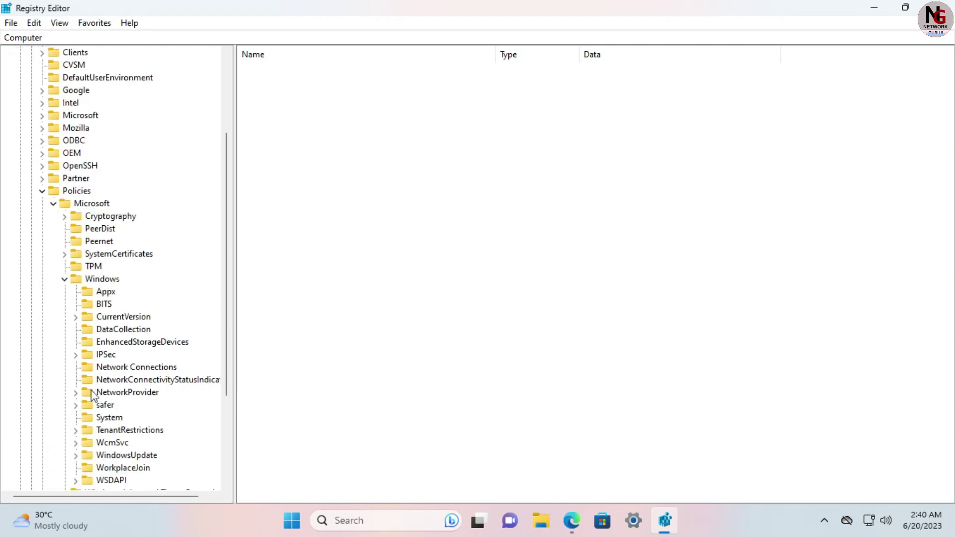
{"action": "left_click_drag", "start_coordinate": [228, 242], "coordinate": [227, 273]}
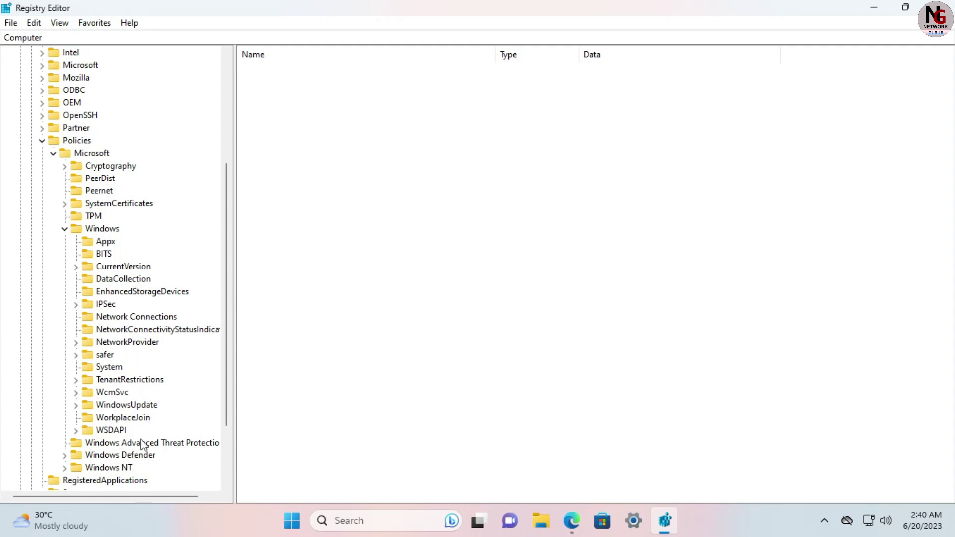
{"action": "left_click", "coordinate": [114, 411]}
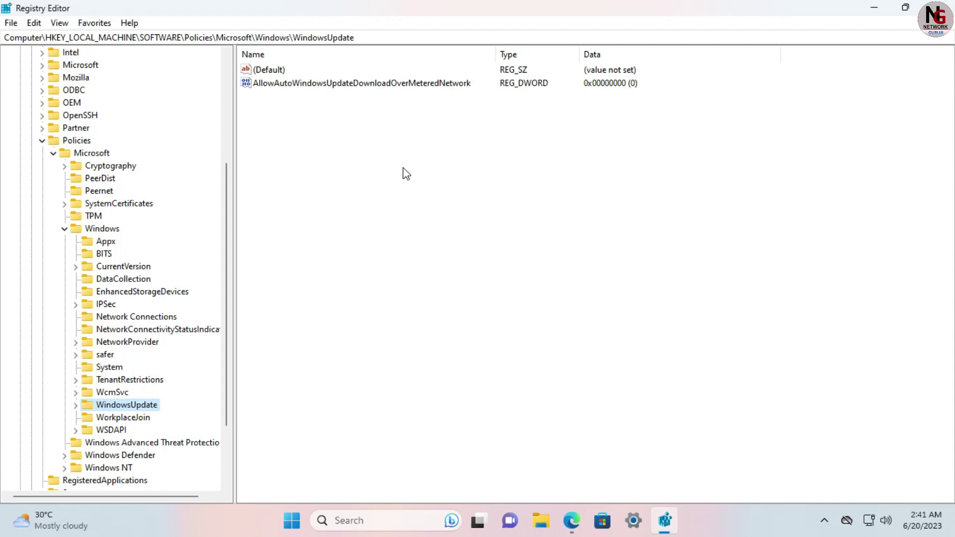
Create a DWORD (32-bit) value named NoAutoUpdate in the WindowsUpdate key.
{"action": "right_click", "coordinate": [393, 144]}
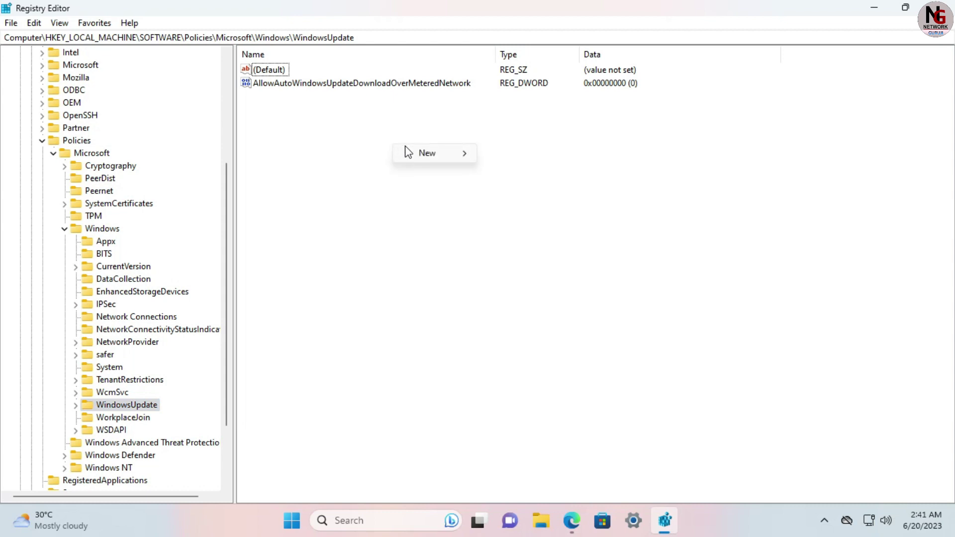
{"action": "mouse_move", "coordinate": [429, 155]}
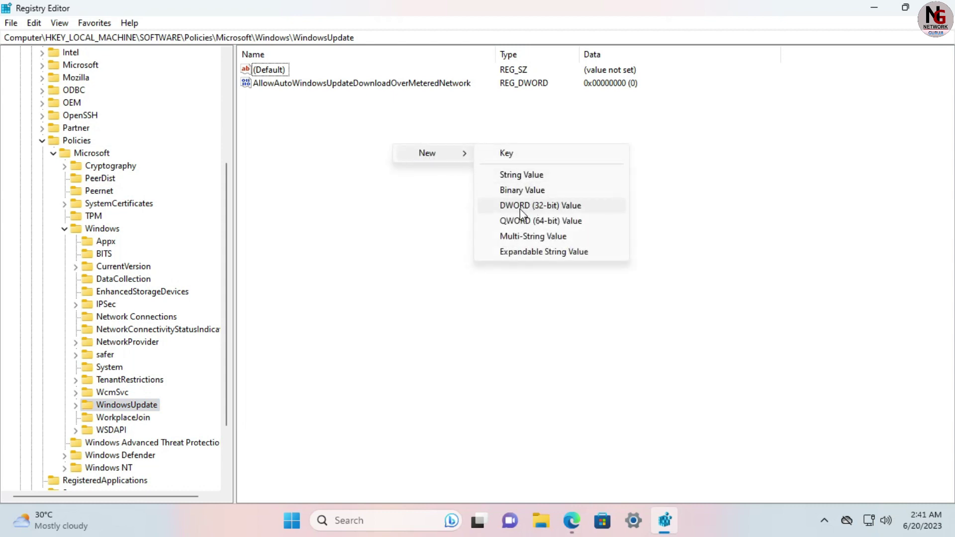
{"action": "left_click", "coordinate": [541, 214]}
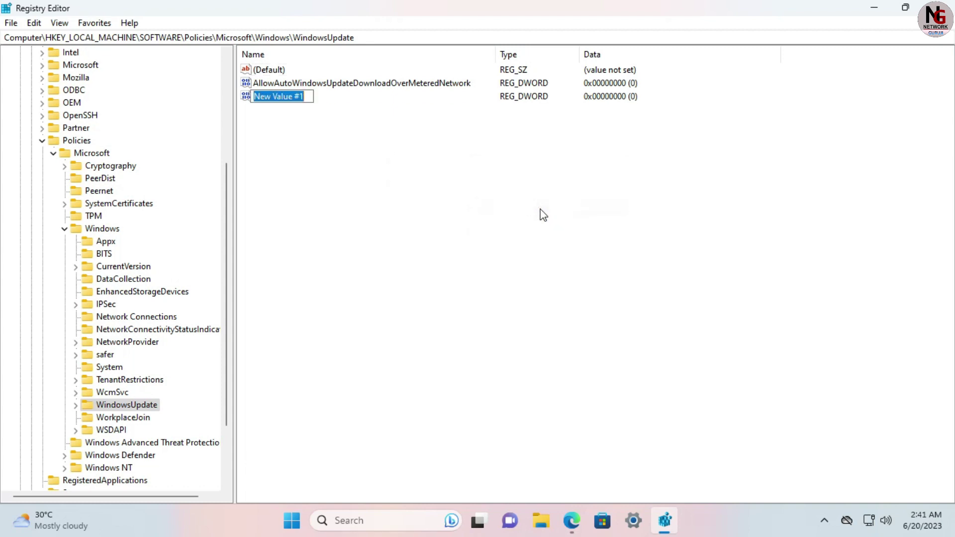
{"action": "key", "text": "BackSpace"}
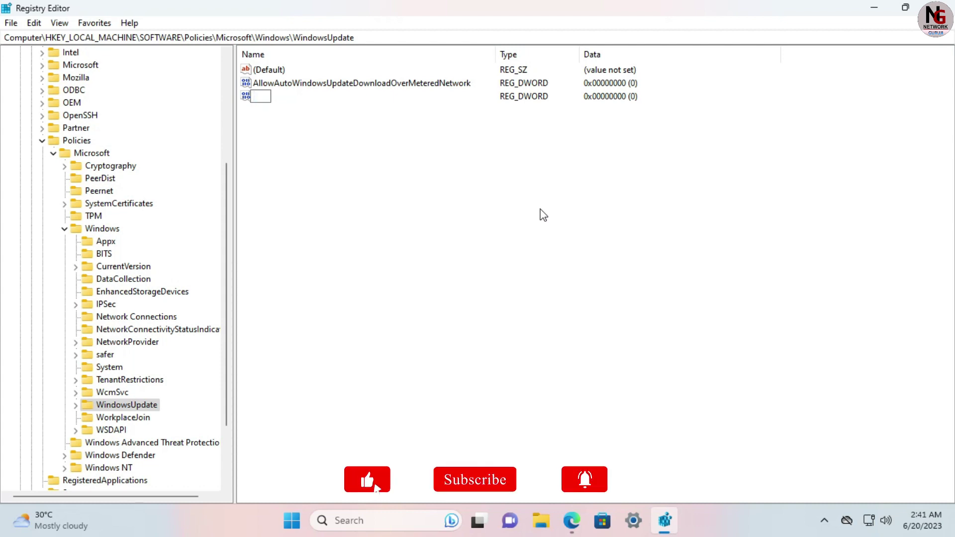
{"action": "type", "text": "N"}
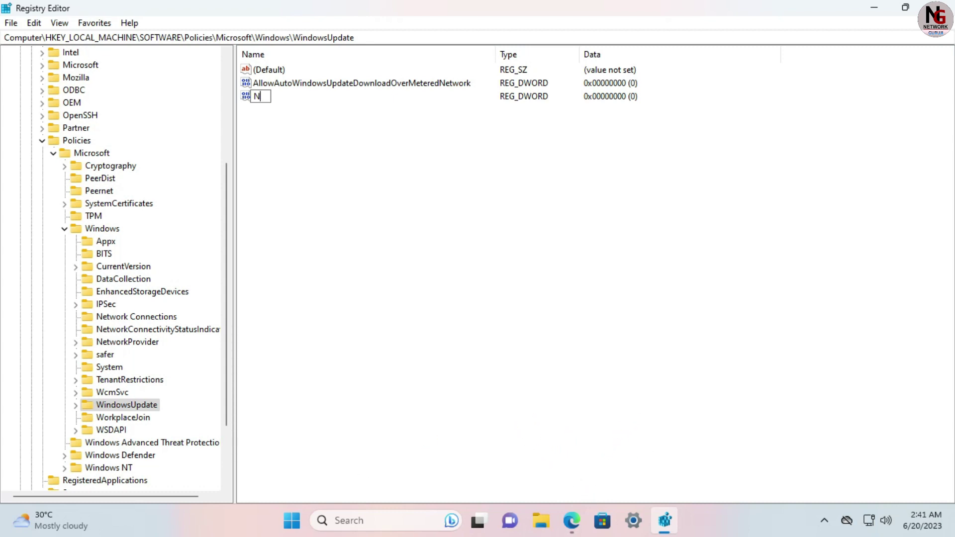
{"action": "type", "text": "oAutoUpadat"}
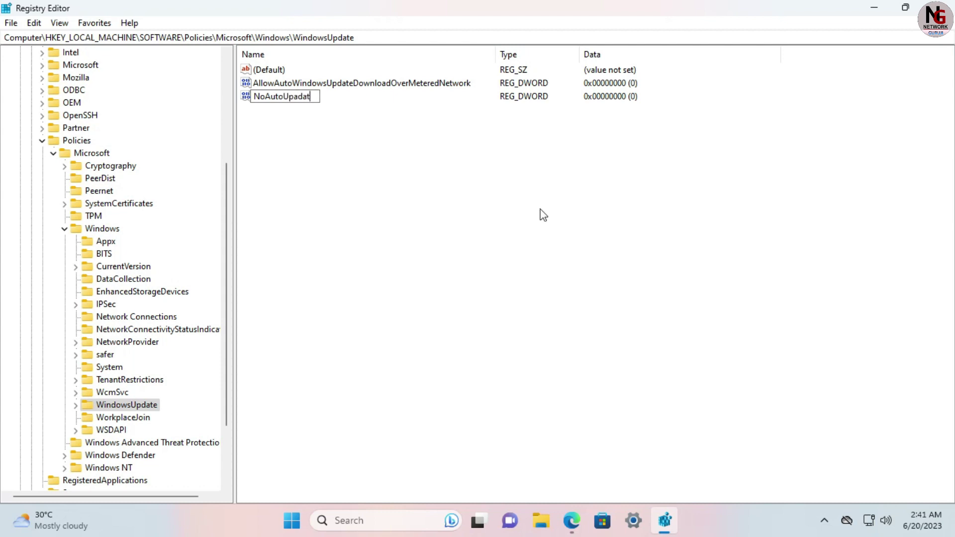
{"action": "type", "text": "e"}
{"action": "key", "text": "BackSpace"}
{"action": "key", "text": "BackSpace"}
{"action": "key", "text": "BackSpace"}
{"action": "key", "text": "BackSpace"}
{"action": "key", "text": "BackSpace"}
{"action": "type", "text": "date"}
{"action": "key", "text": "Return"}
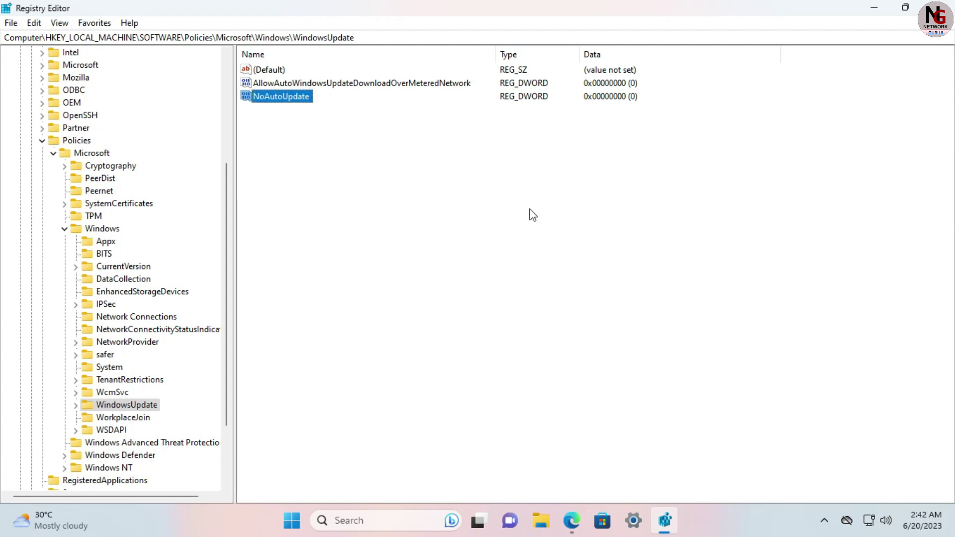
Set the value data of the NoAutoUpdate DWORD to 1 with the hexadecimal base.
{"action": "double_click", "coordinate": [292, 96]}
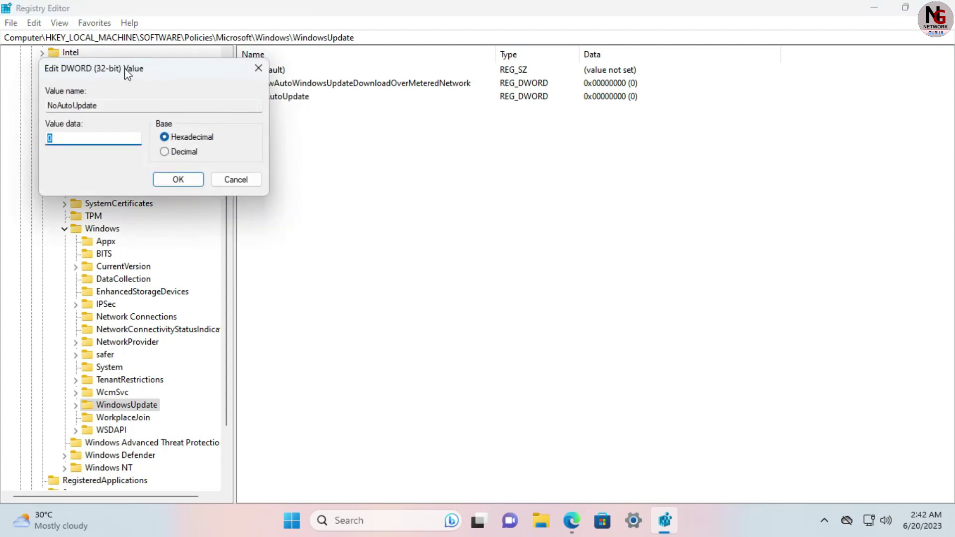
{"action": "left_click_drag", "start_coordinate": [125, 69], "coordinate": [449, 156]}
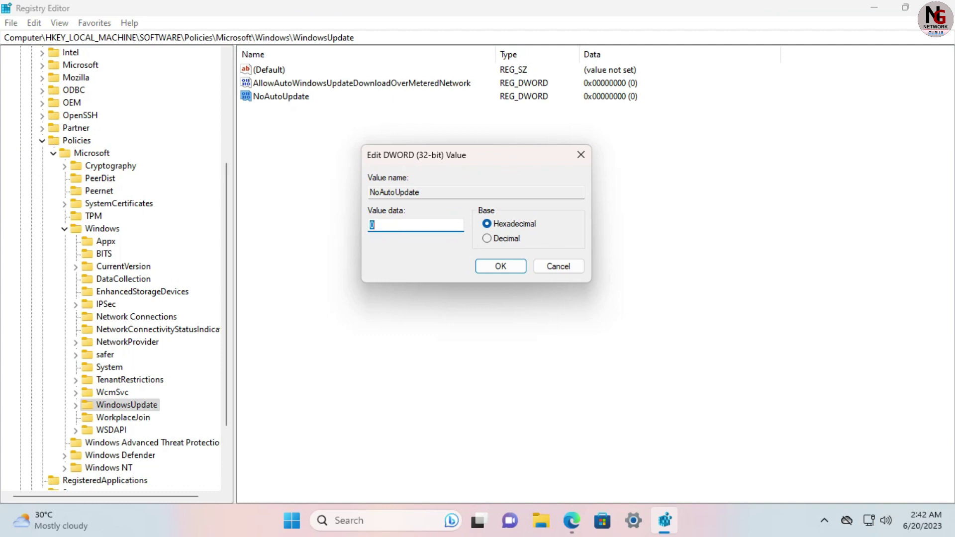
{"action": "type", "text": "0"}
{"action": "key", "text": "BackSpace"}
{"action": "type", "text": "1"}
{"action": "left_click", "coordinate": [485, 269]}
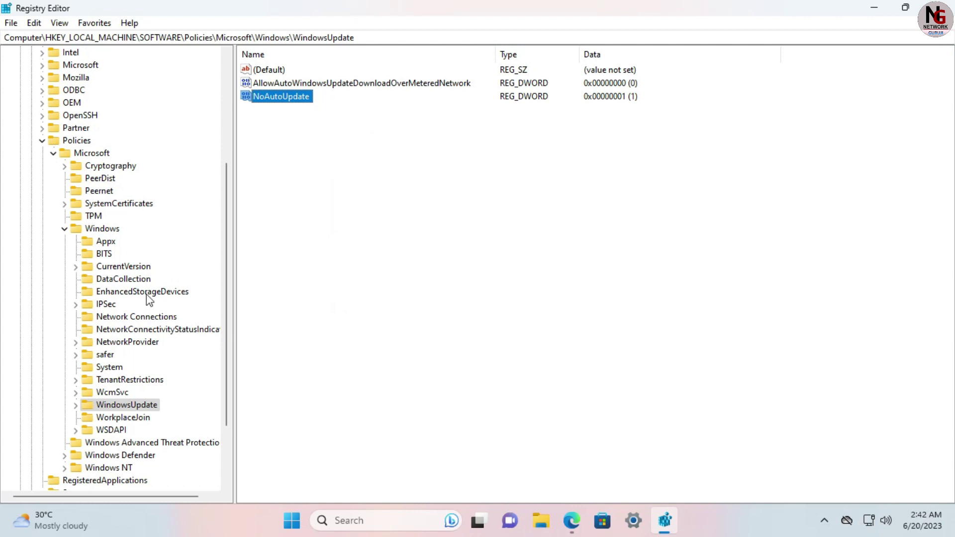
Collapse the expanded registry branches under HKEY_LOCAL_MACHINE so only the root keys are listed.
{"action": "left_click", "coordinate": [65, 229]}
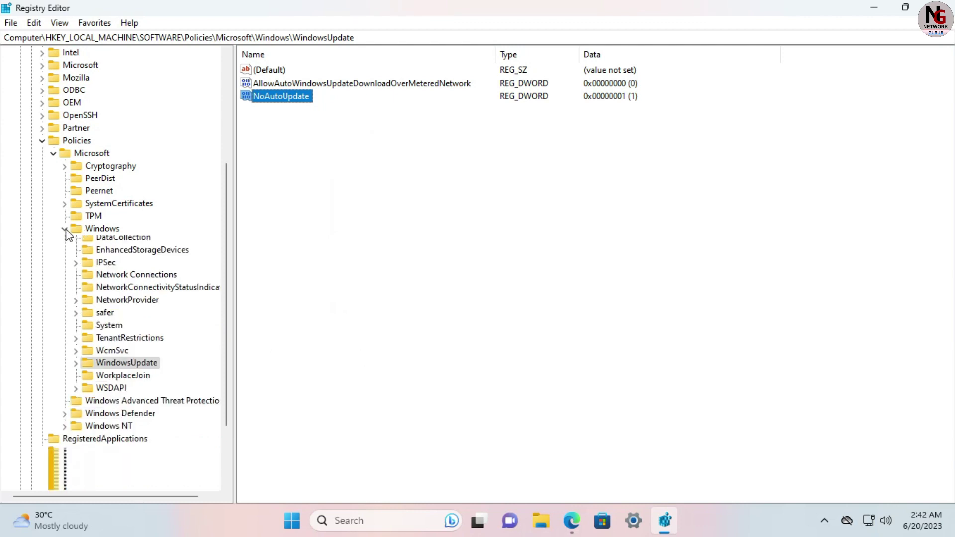
{"action": "left_click", "coordinate": [53, 265]}
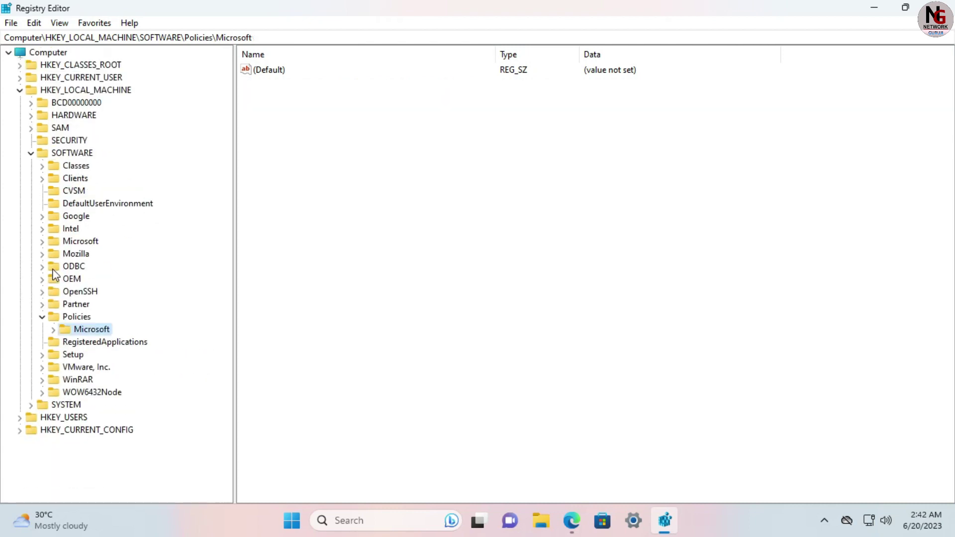
{"action": "left_click", "coordinate": [40, 317]}
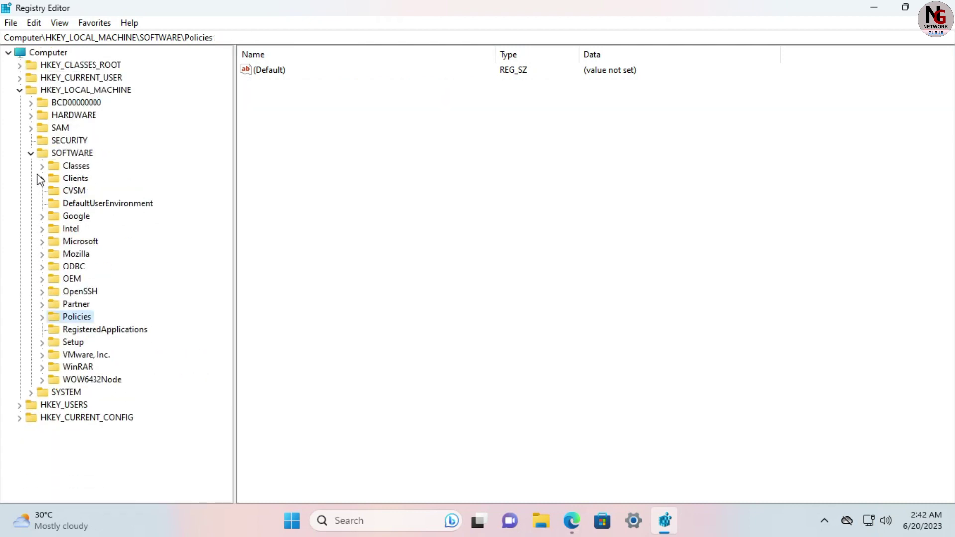
{"action": "left_click", "coordinate": [31, 153]}
{"action": "left_click", "coordinate": [20, 90]}
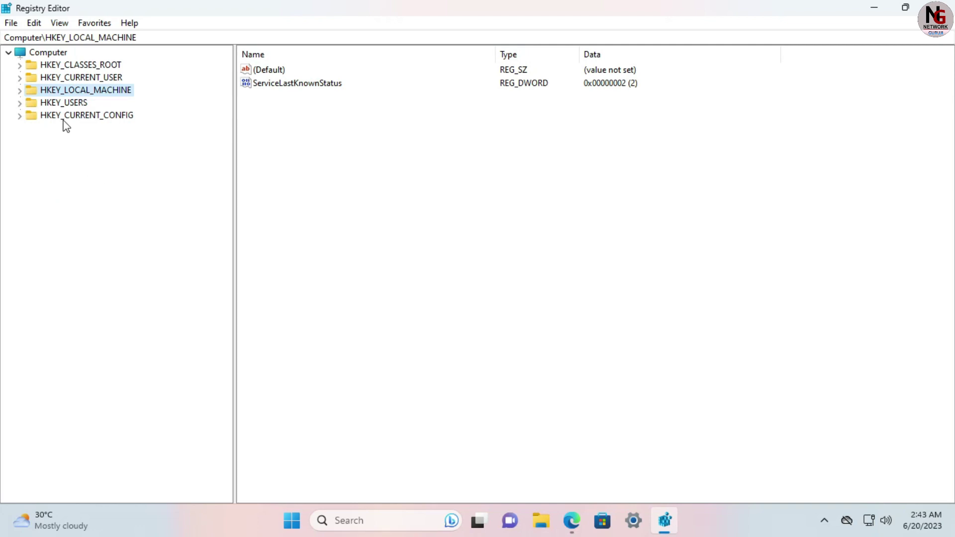
Open the registry key HKEY_LOCAL_MACHINE\SYSTEM\CurrentControlSet\Services\wuauserv.
{"action": "left_click", "coordinate": [20, 91]}
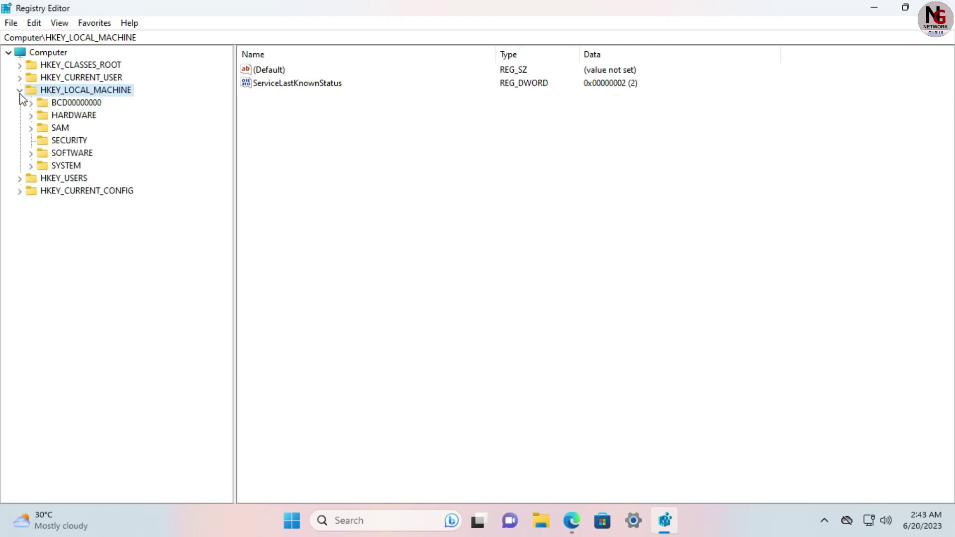
{"action": "left_click", "coordinate": [31, 167]}
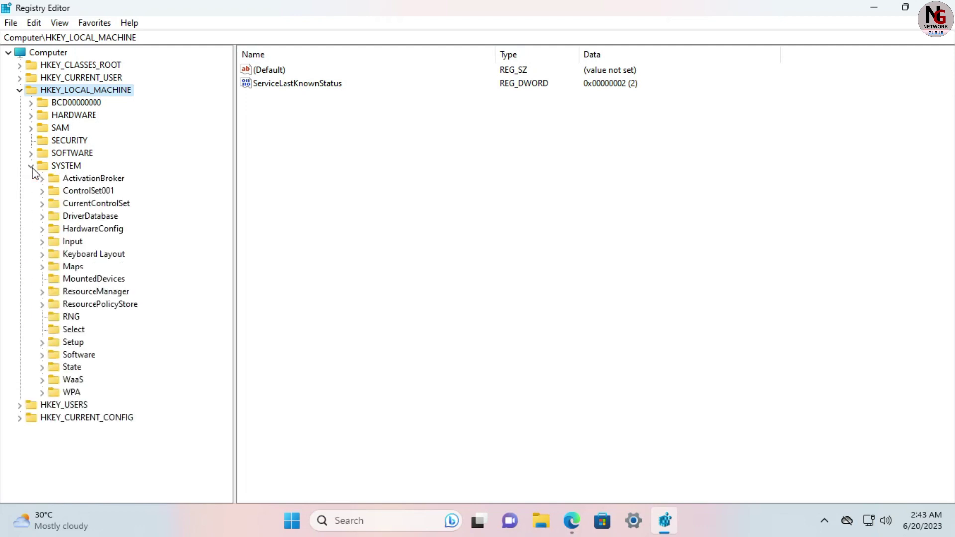
{"action": "left_click", "coordinate": [42, 204]}
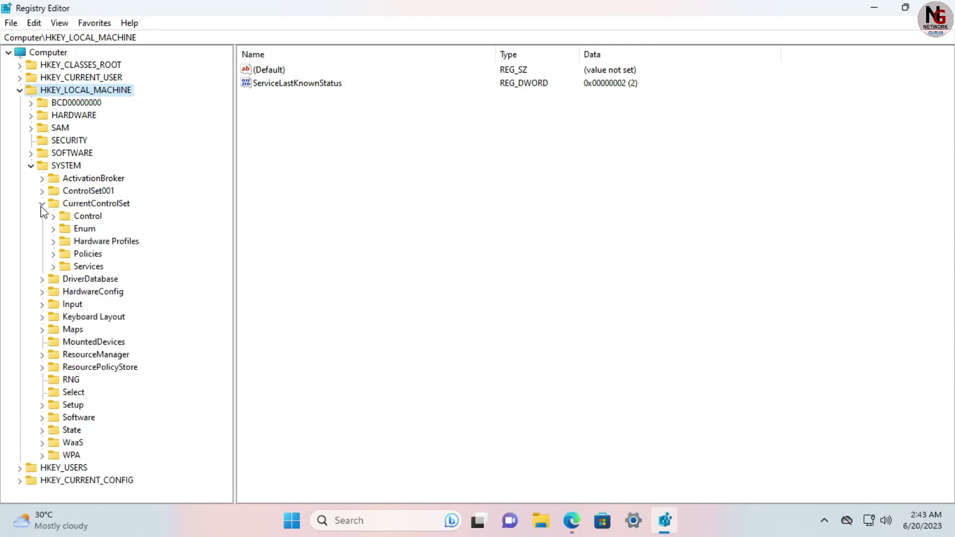
{"action": "left_click", "coordinate": [53, 267]}
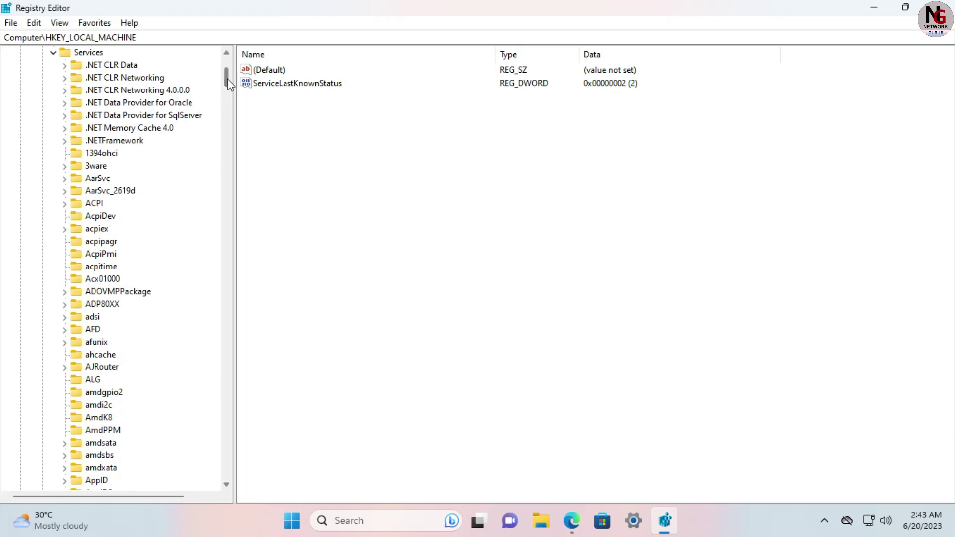
{"action": "left_click_drag", "start_coordinate": [228, 83], "coordinate": [256, 434]}
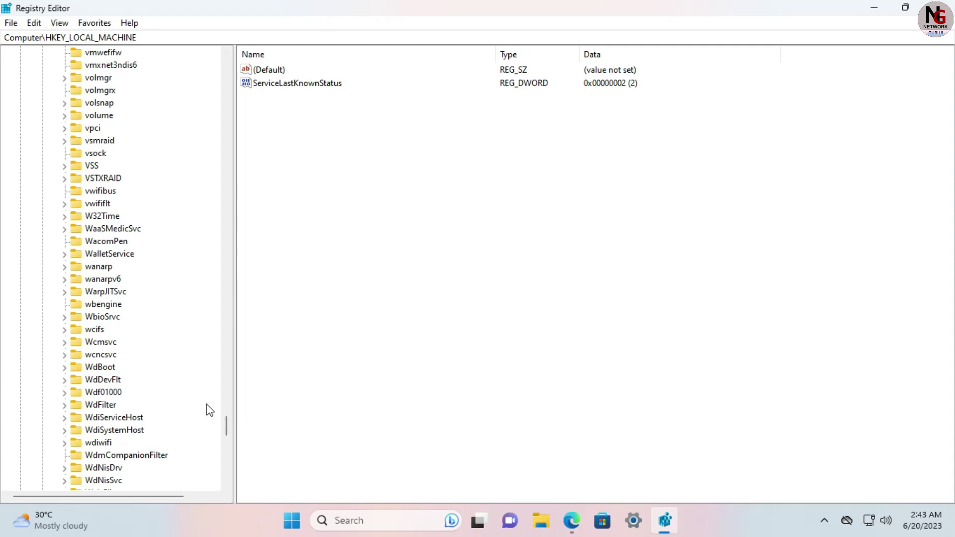
{"action": "scroll", "coordinate": [207, 405], "scroll_direction": "down", "scroll_amount": 4}
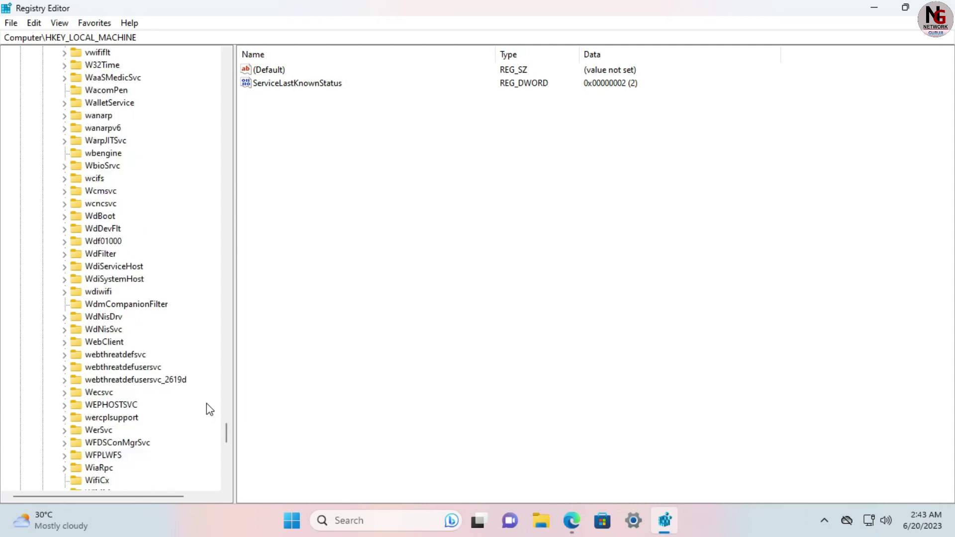
{"action": "scroll", "coordinate": [207, 404], "scroll_direction": "down", "scroll_amount": 2}
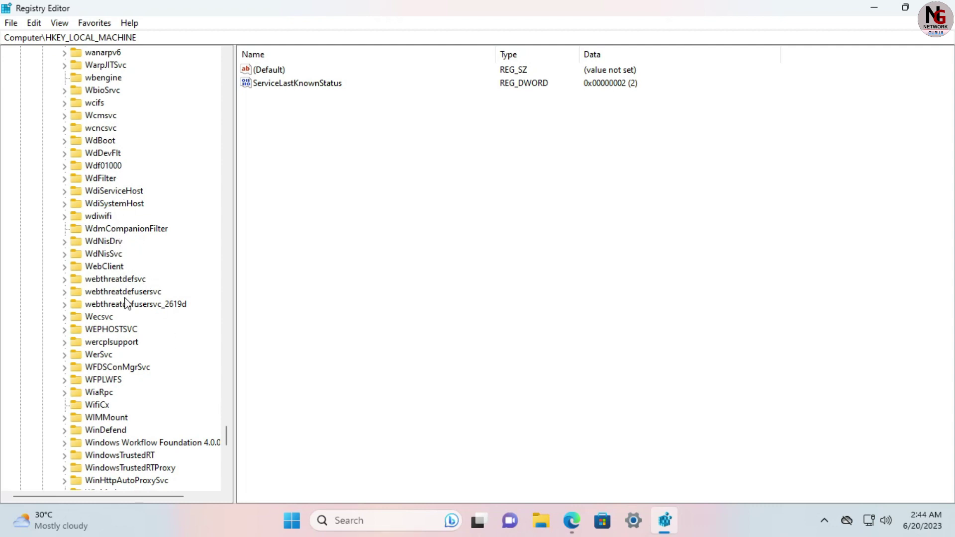
{"action": "scroll", "coordinate": [135, 329], "scroll_direction": "down", "scroll_amount": 11}
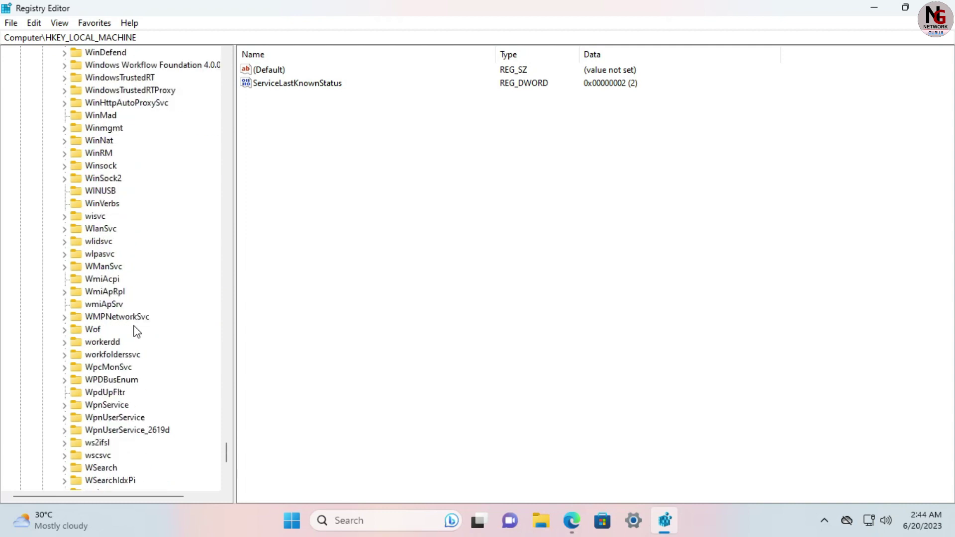
{"action": "scroll", "coordinate": [136, 330], "scroll_direction": "down", "scroll_amount": 2}
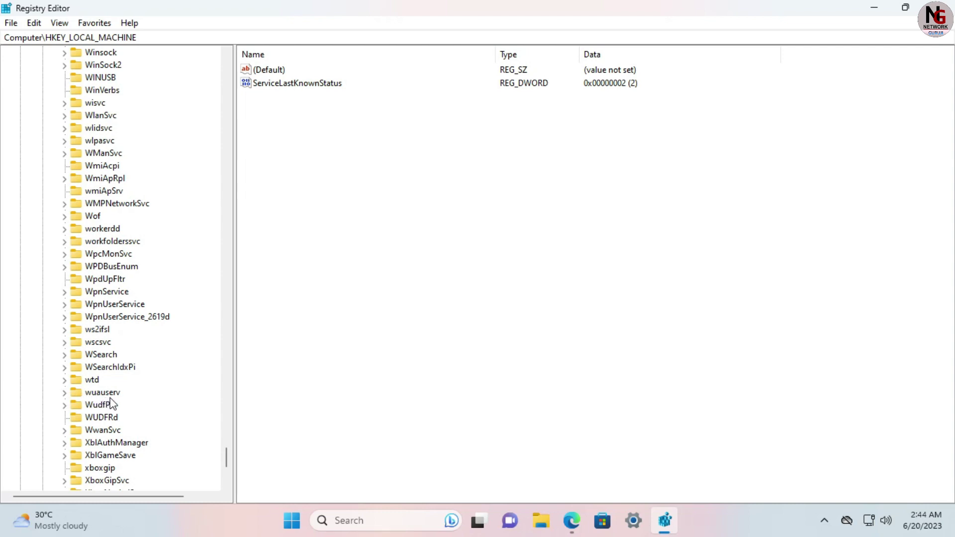
{"action": "left_click", "coordinate": [65, 396]}
{"action": "left_click", "coordinate": [65, 393]}
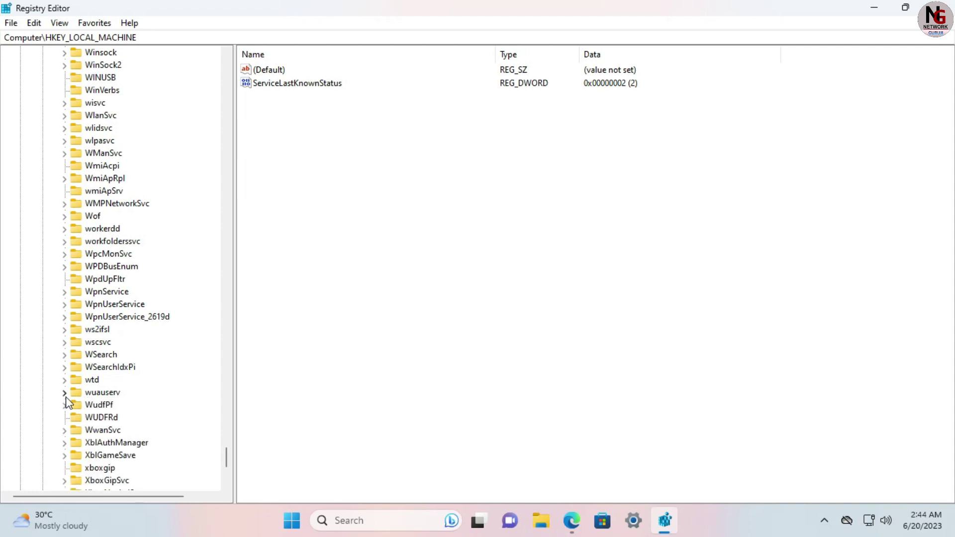
{"action": "left_click", "coordinate": [103, 395]}
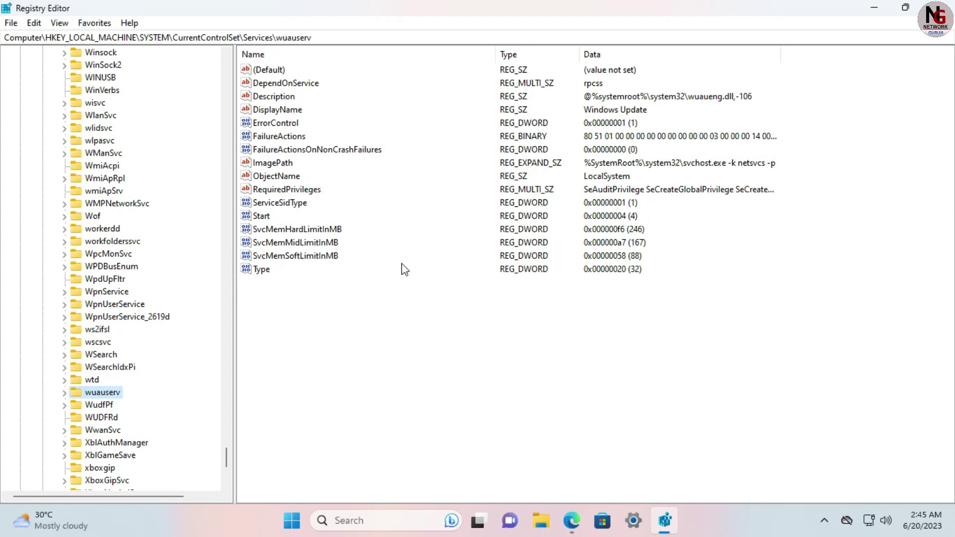
Change the value data of DependOnService in the wuauserv key to rpcss0.
{"action": "double_click", "coordinate": [287, 84]}
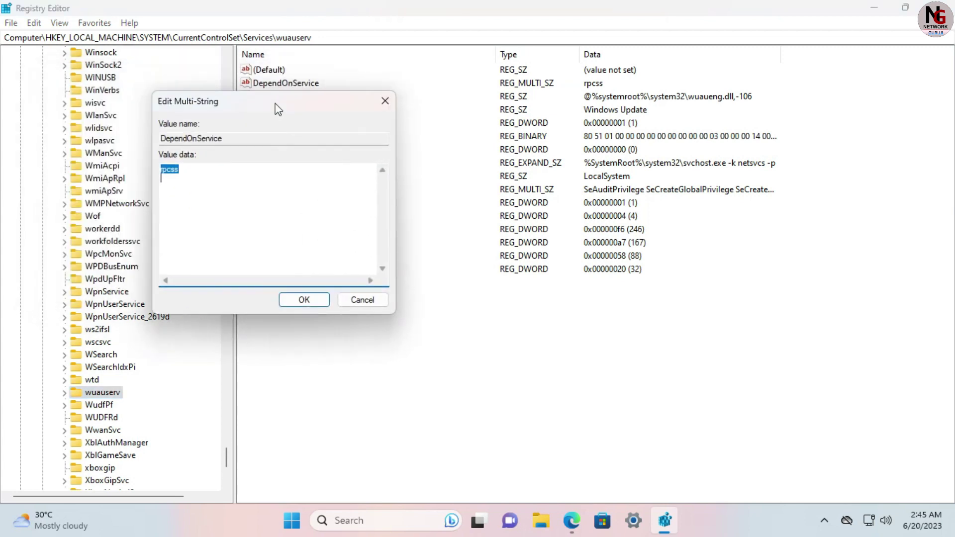
{"action": "left_click_drag", "start_coordinate": [277, 109], "coordinate": [488, 142]}
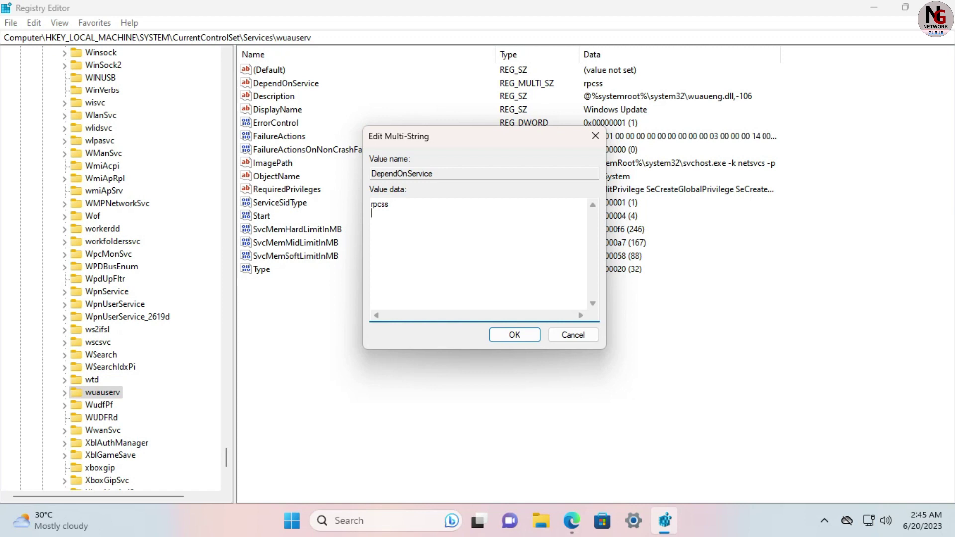
{"action": "key", "text": "BackSpace"}
{"action": "type", "text": "0"}
{"action": "left_click", "coordinate": [504, 335]}
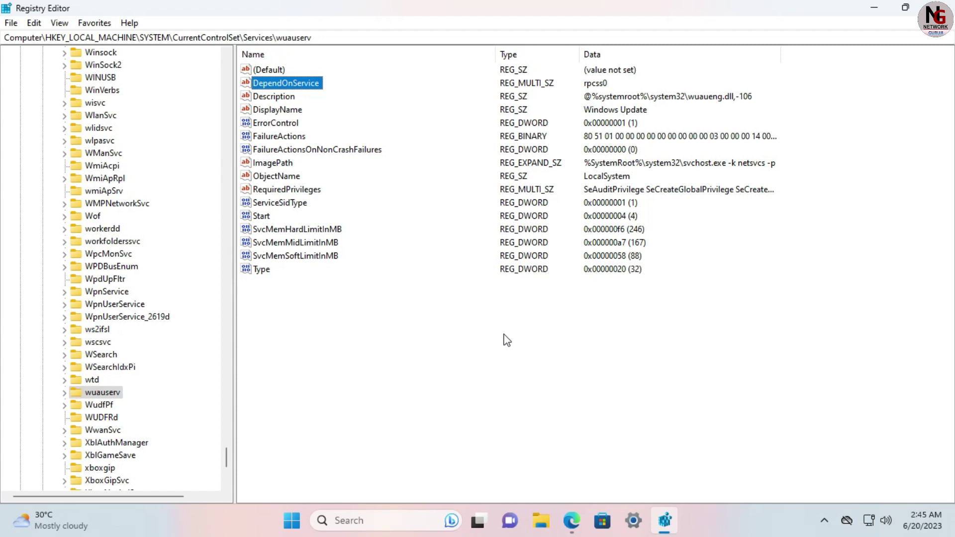
Change the ImagePath value in the wuauserv key to %SystemRoot%\system32\svchost0.exe -k netsvcs -p, and close the Registry Editor.
{"action": "left_click", "coordinate": [269, 165]}
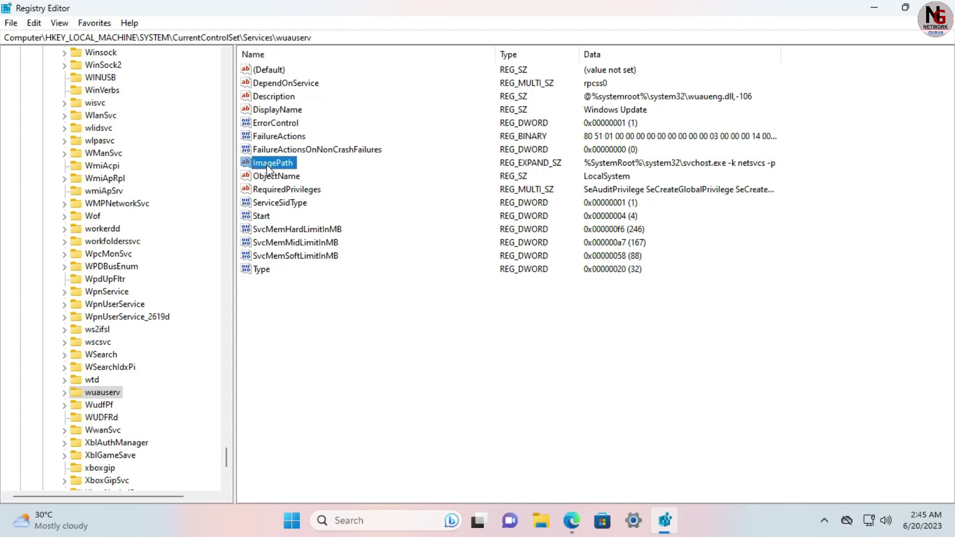
{"action": "double_click", "coordinate": [267, 169]}
{"action": "left_click_drag", "start_coordinate": [168, 68], "coordinate": [510, 162]}
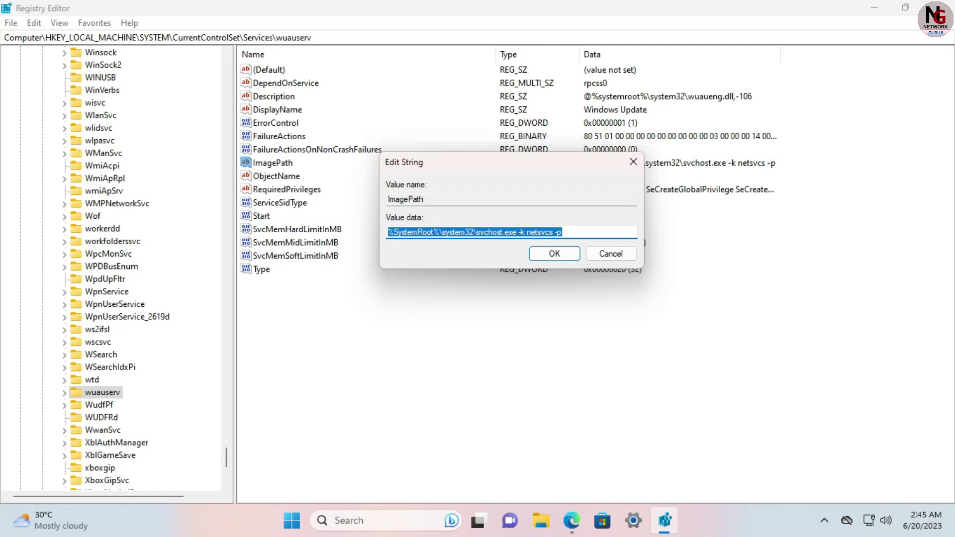
{"action": "left_click", "coordinate": [501, 232]}
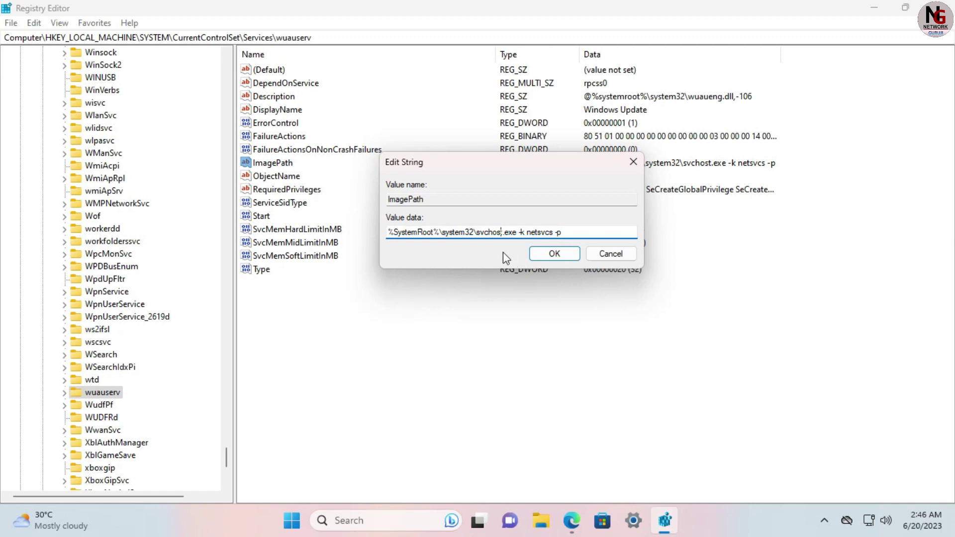
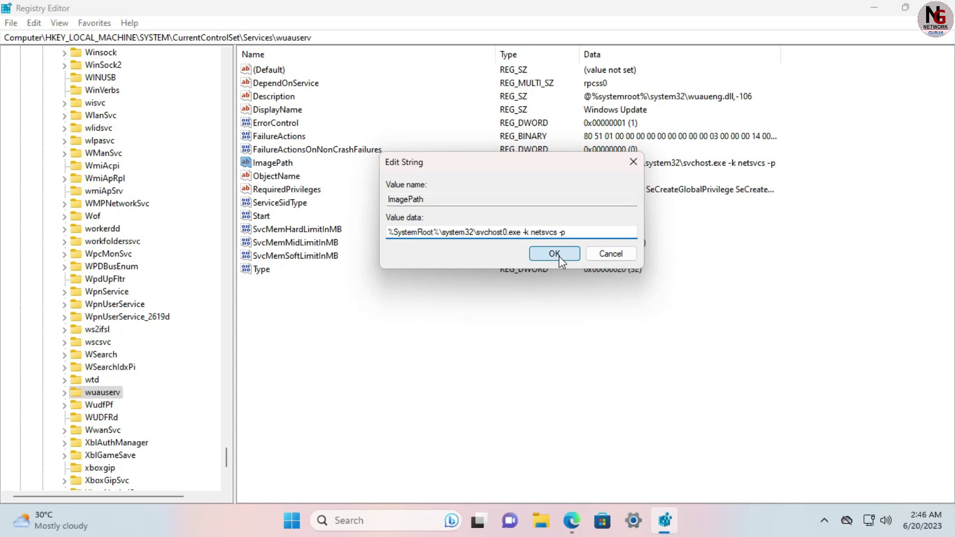
{"action": "left_click", "coordinate": [554, 254]}
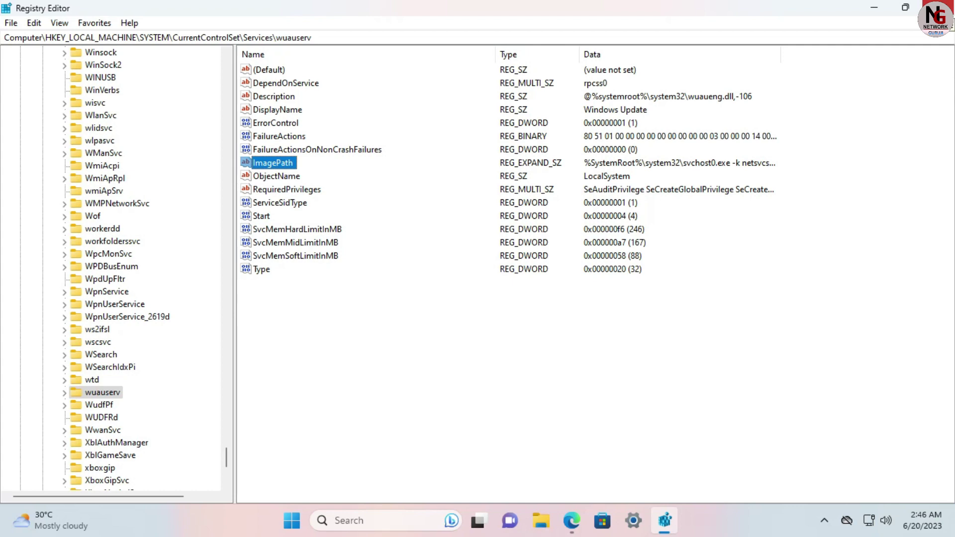
{"action": "key", "text": "alt+F4"}
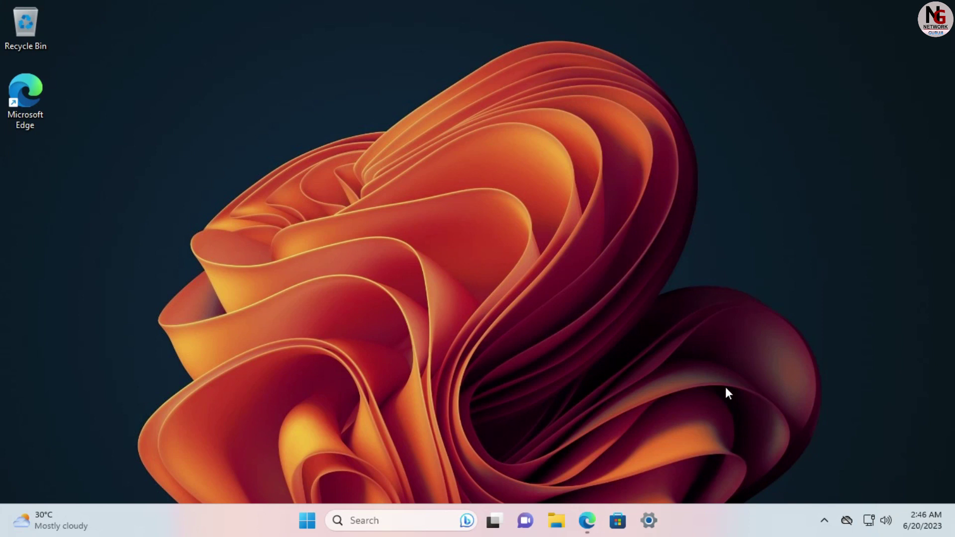
In Settings, open the Ethernet page under Network & internet and toggle the metered connection setting.
{"action": "left_click", "coordinate": [649, 520]}
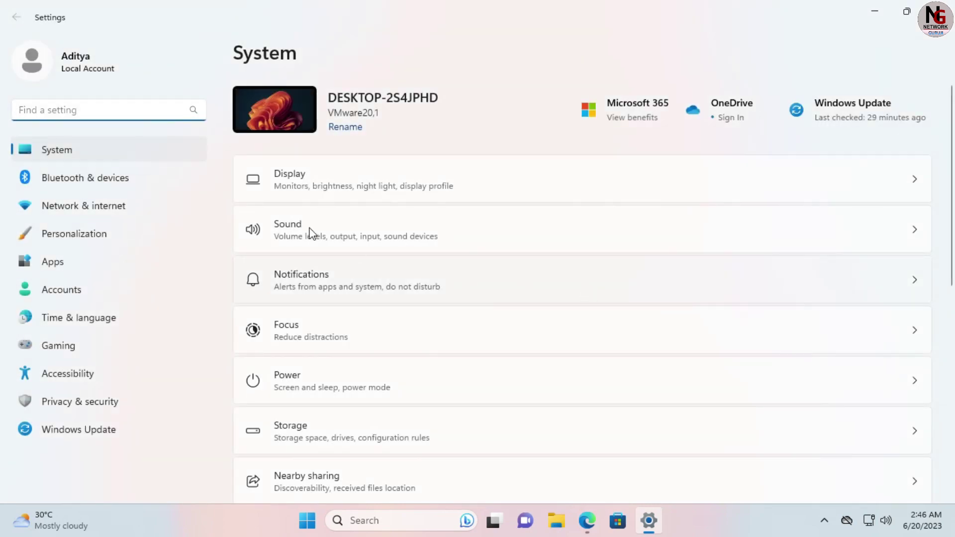
{"action": "left_click", "coordinate": [106, 213]}
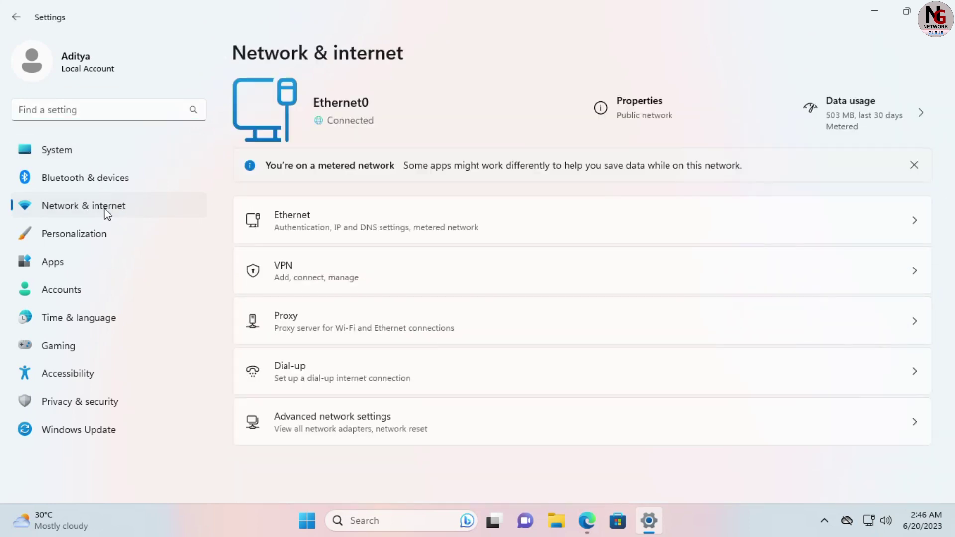
{"action": "left_click", "coordinate": [354, 226]}
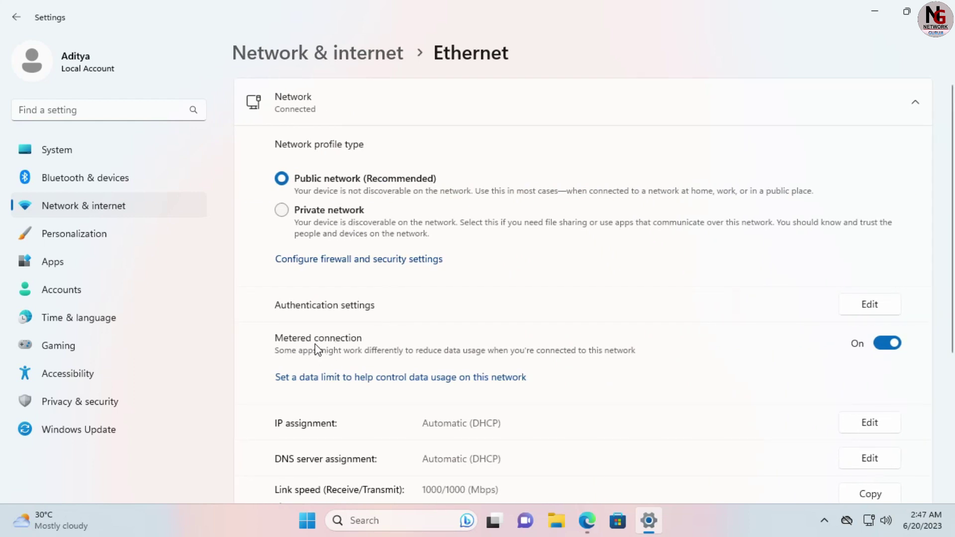
{"action": "left_click", "coordinate": [887, 345]}
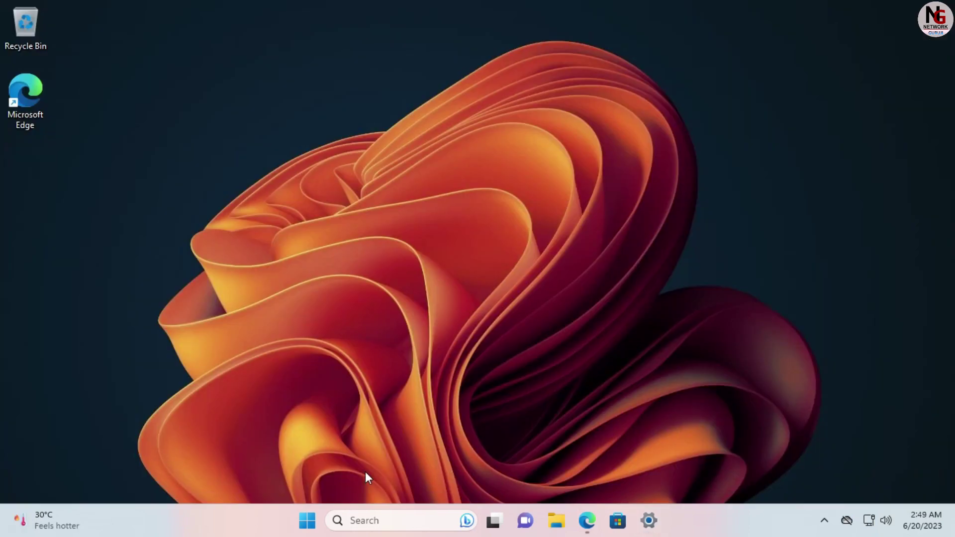
Restart the computer to apply the update-blocking changes.
{"action": "left_click", "coordinate": [307, 520]}
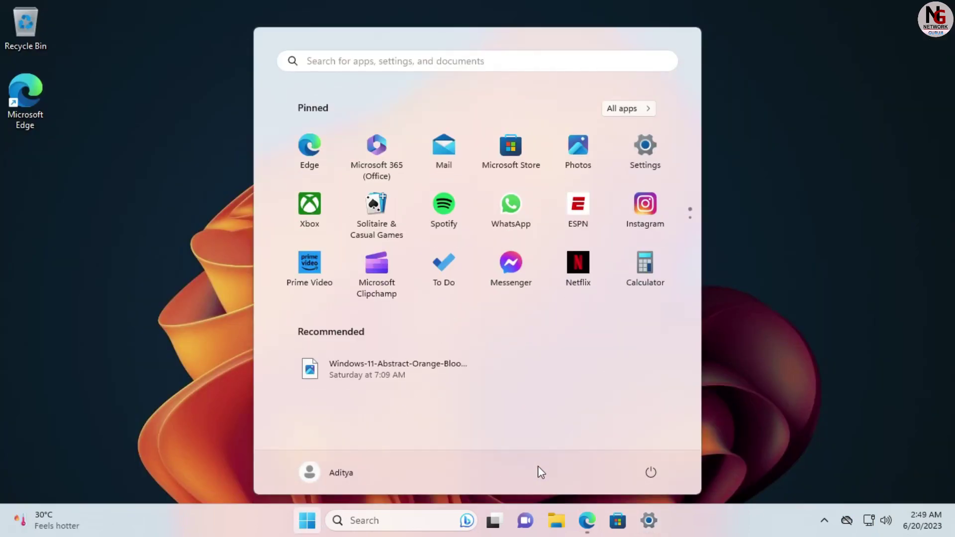
{"action": "left_click", "coordinate": [641, 473]}
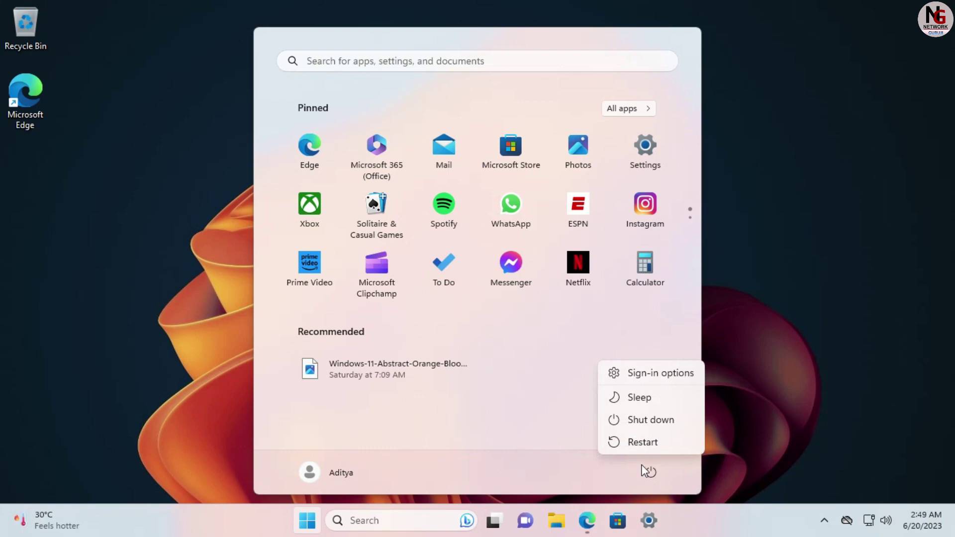
{"action": "left_click", "coordinate": [655, 446]}
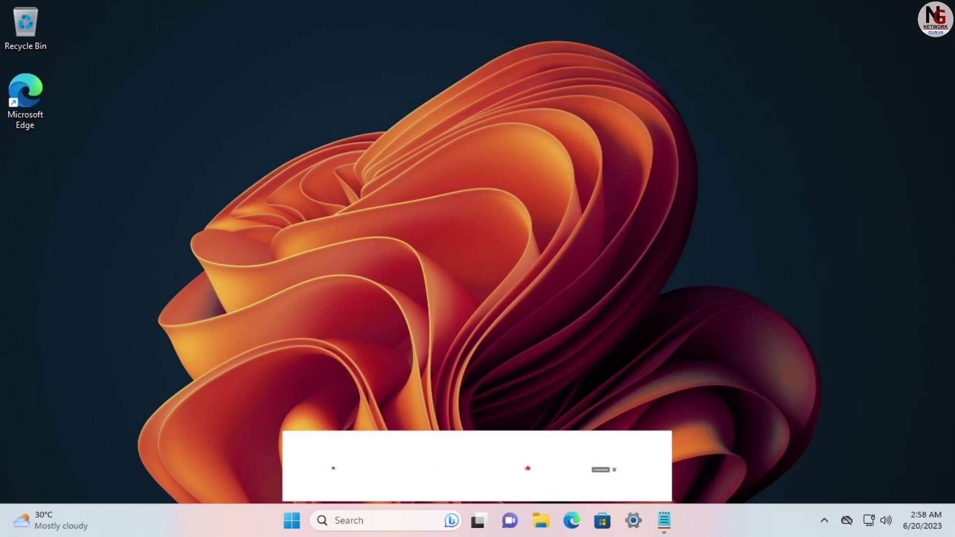
Open the Windows Update page in Settings and retry the update check.
{"action": "left_click", "coordinate": [633, 521]}
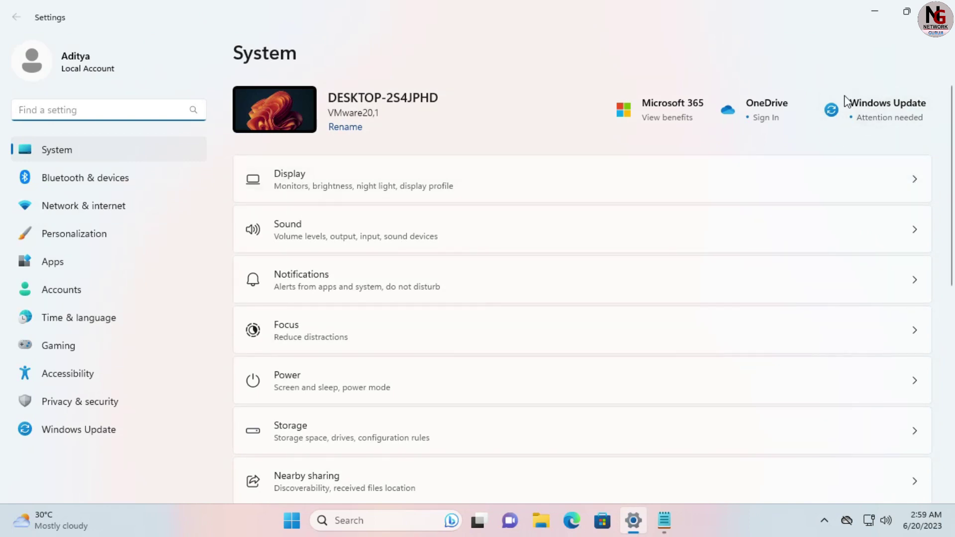
{"action": "left_click", "coordinate": [879, 109]}
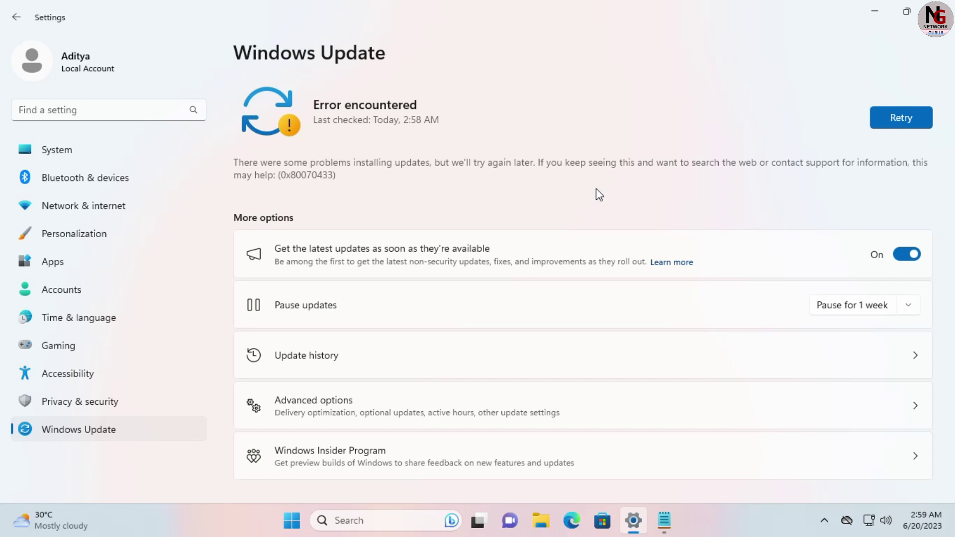
{"action": "left_click", "coordinate": [896, 124]}
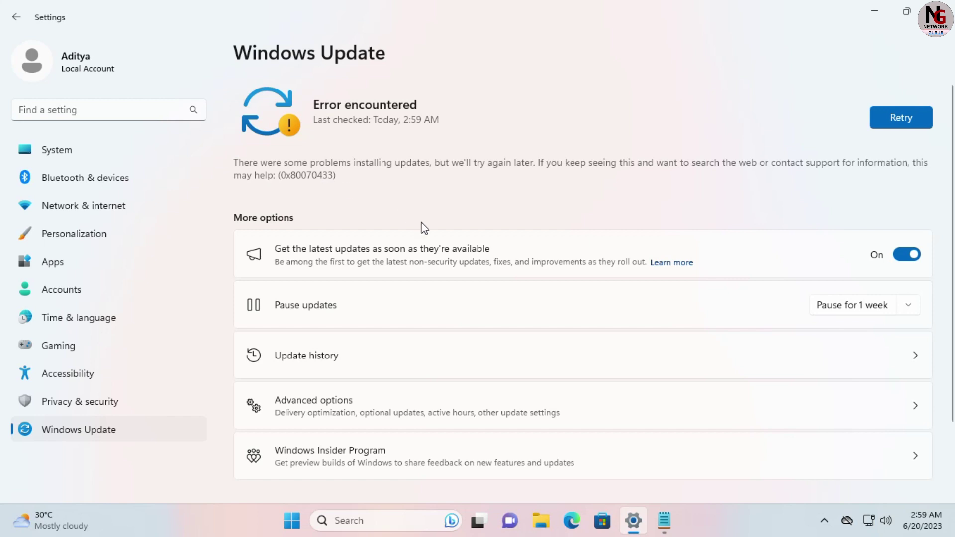
Read the Notepad note on the update error code, retry the Windows Update check and return to the desktop.
{"action": "left_click", "coordinate": [666, 530]}
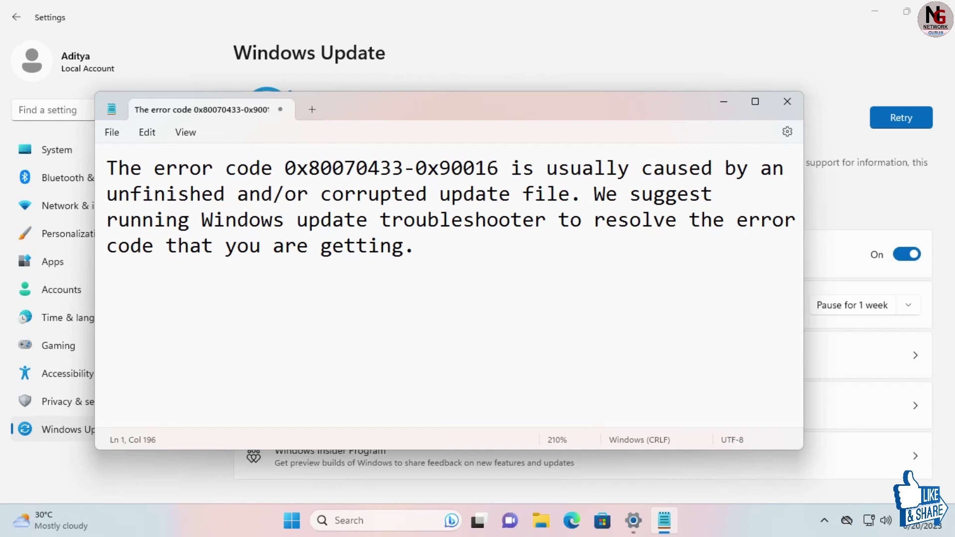
{"action": "left_click", "coordinate": [724, 102]}
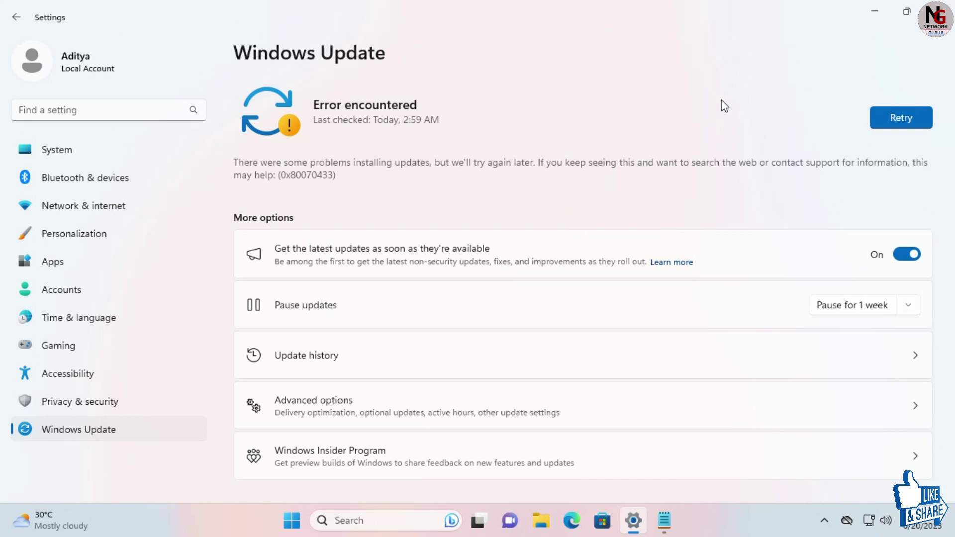
{"action": "left_click", "coordinate": [906, 126]}
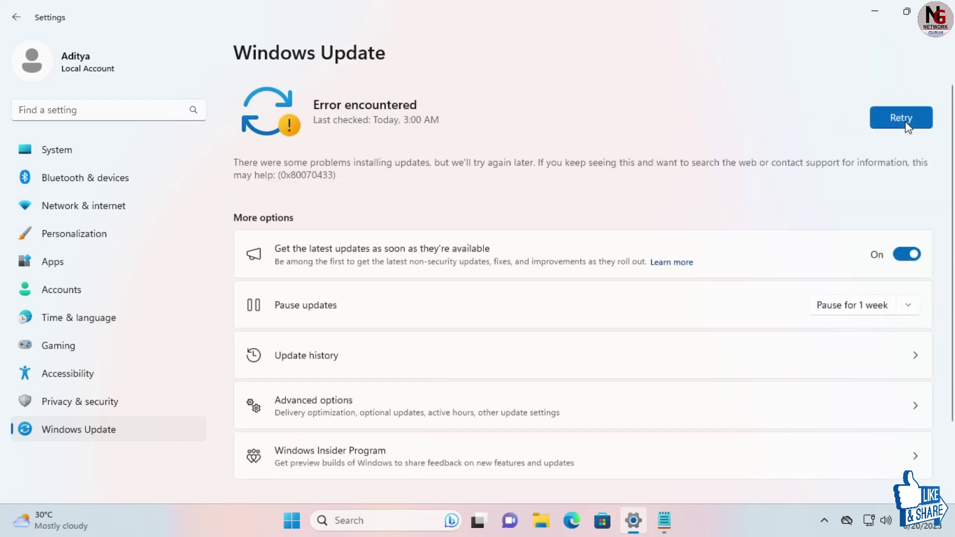
{"action": "left_click", "coordinate": [906, 127]}
{"action": "left_click", "coordinate": [898, 127]}
{"action": "key", "text": "super+d"}
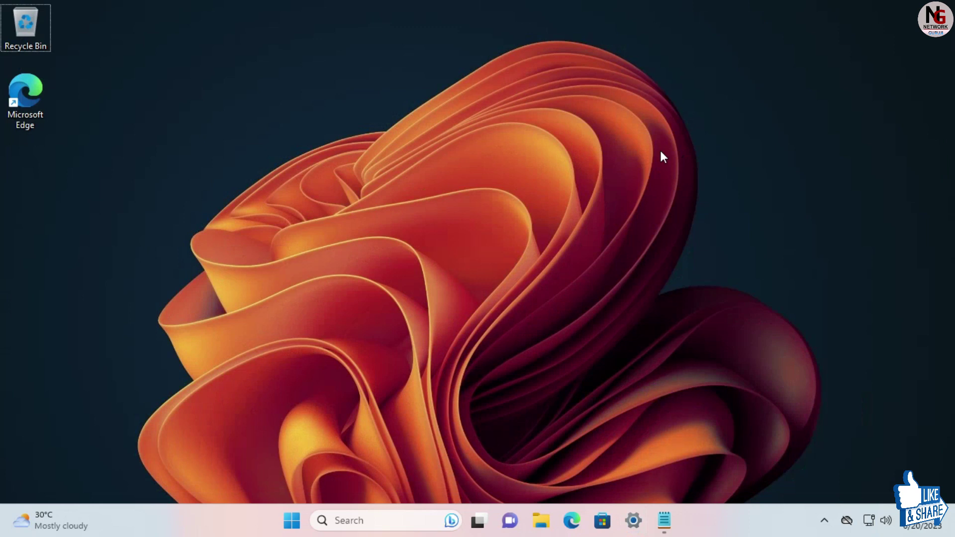
Launch the Registry Editor with the regedit command and allow it to make changes to the device.
{"action": "key", "text": "super+r"}
{"action": "type", "text": "re"}
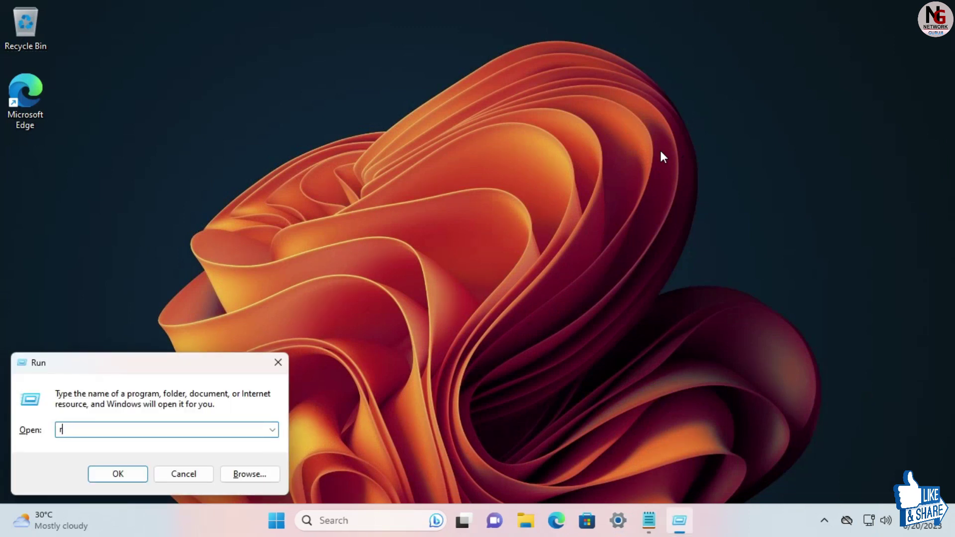
{"action": "key", "text": "Down"}
{"action": "key", "text": "Down"}
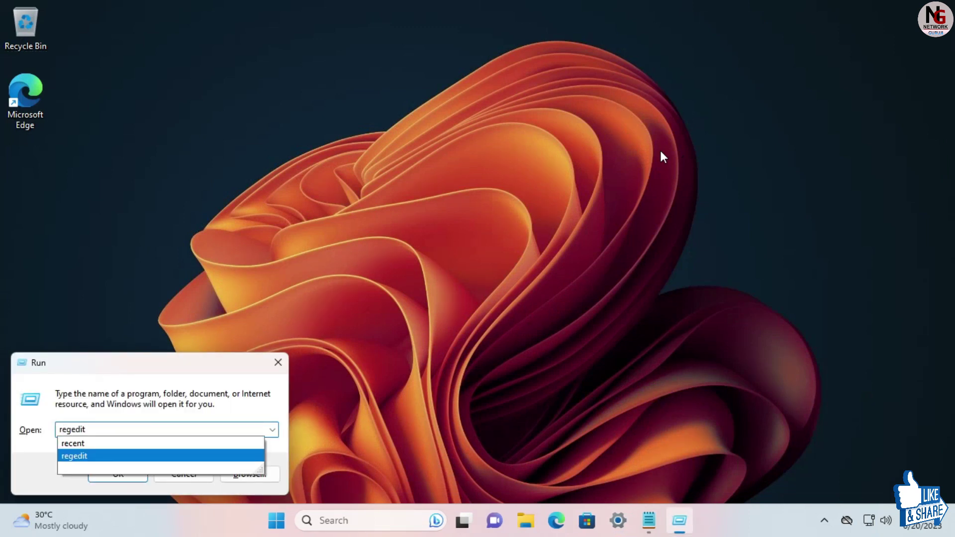
{"action": "key", "text": "Return"}
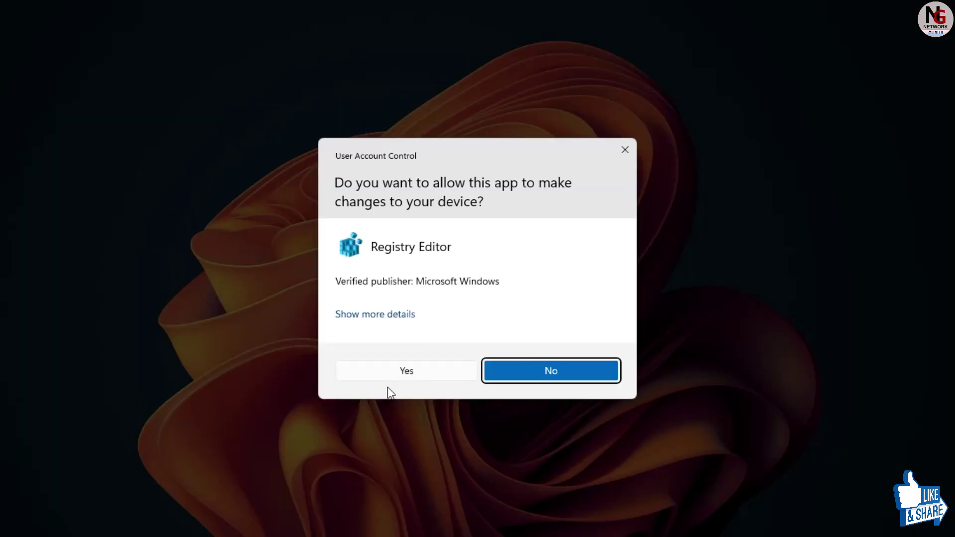
{"action": "left_click", "coordinate": [405, 371]}
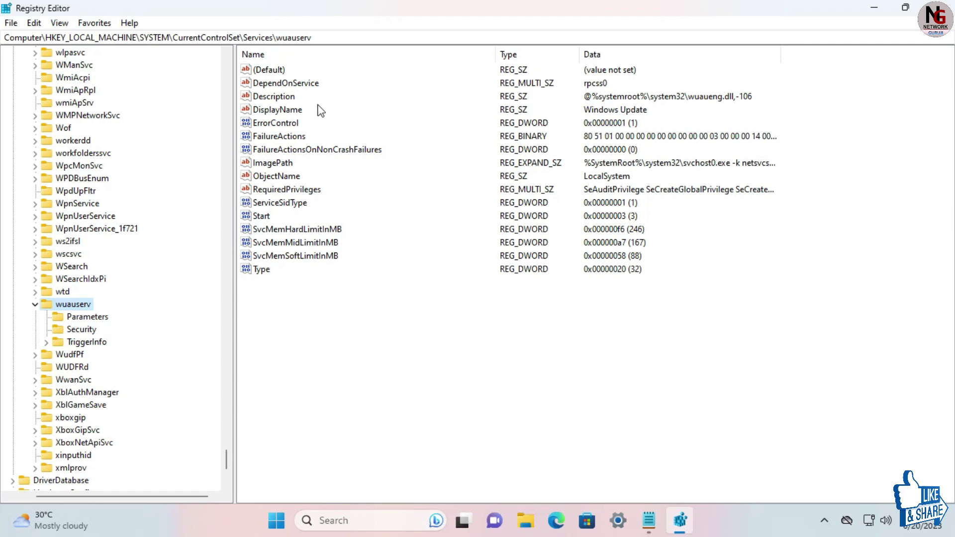
Restore the value data of DependOnService in the wuauserv key to rpcss.
{"action": "double_click", "coordinate": [302, 86]}
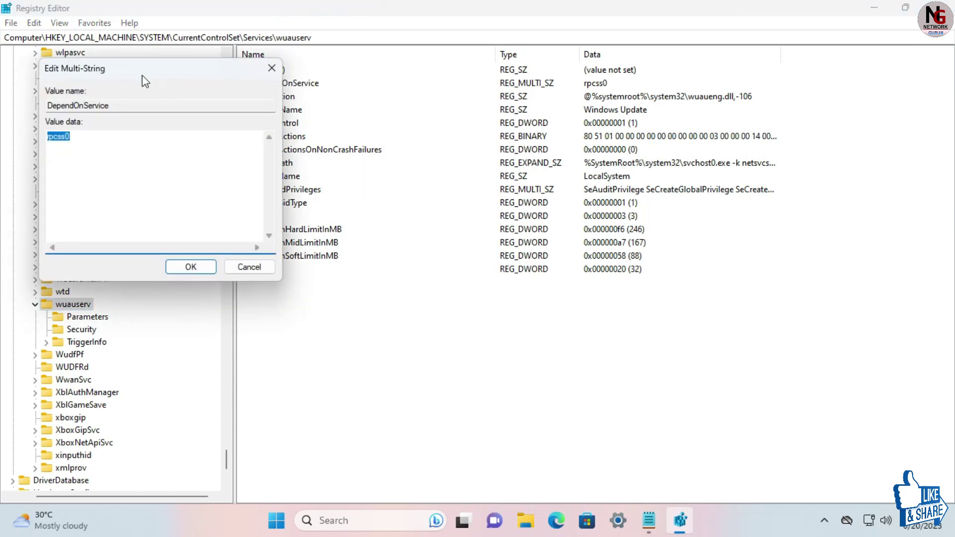
{"action": "left_click_drag", "start_coordinate": [142, 73], "coordinate": [523, 121]}
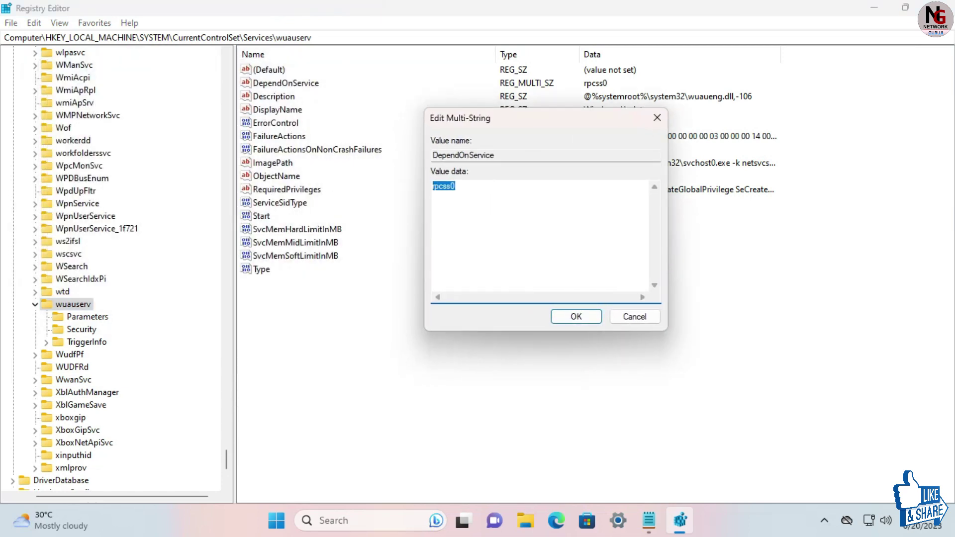
{"action": "key", "text": "Left"}
{"action": "key", "text": "BackSpace"}
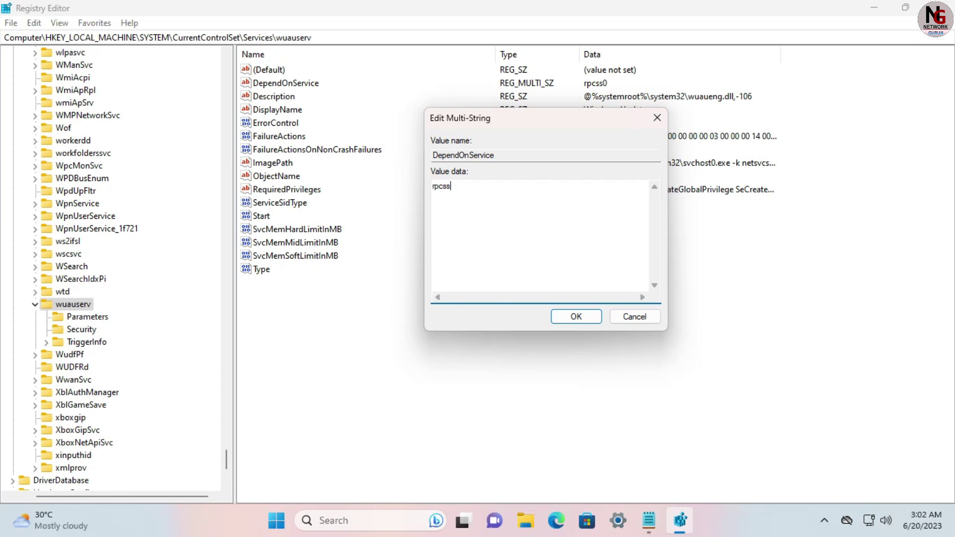
{"action": "left_click", "coordinate": [592, 319]}
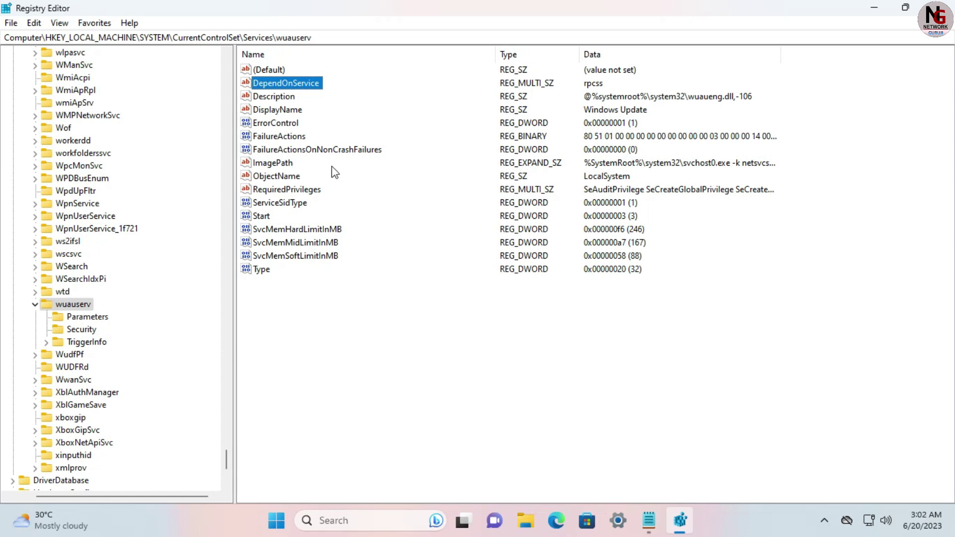
Restore the ImagePath value in the wuauserv key to %SystemRoot%\system32\svchost.exe -k netsvcs -p.
{"action": "double_click", "coordinate": [279, 165]}
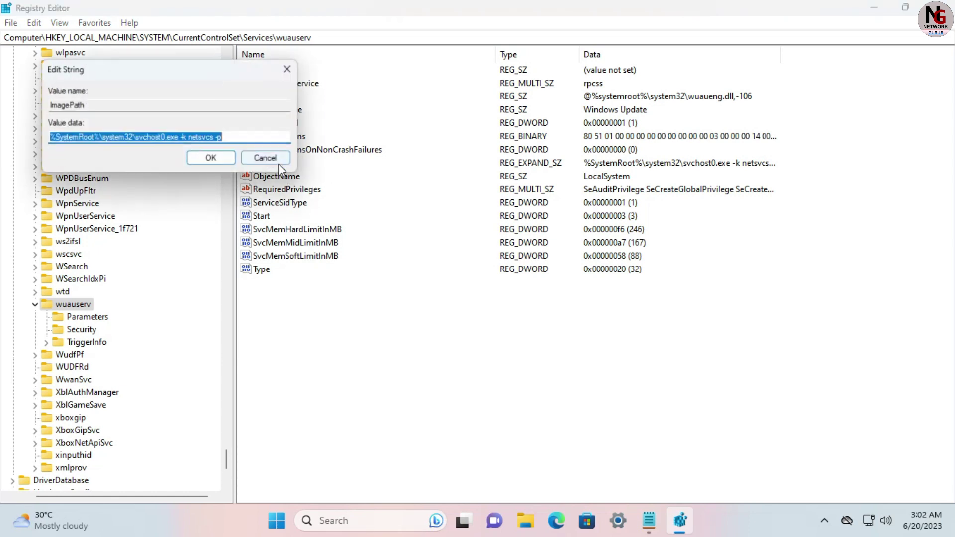
{"action": "left_click_drag", "start_coordinate": [174, 70], "coordinate": [495, 144]}
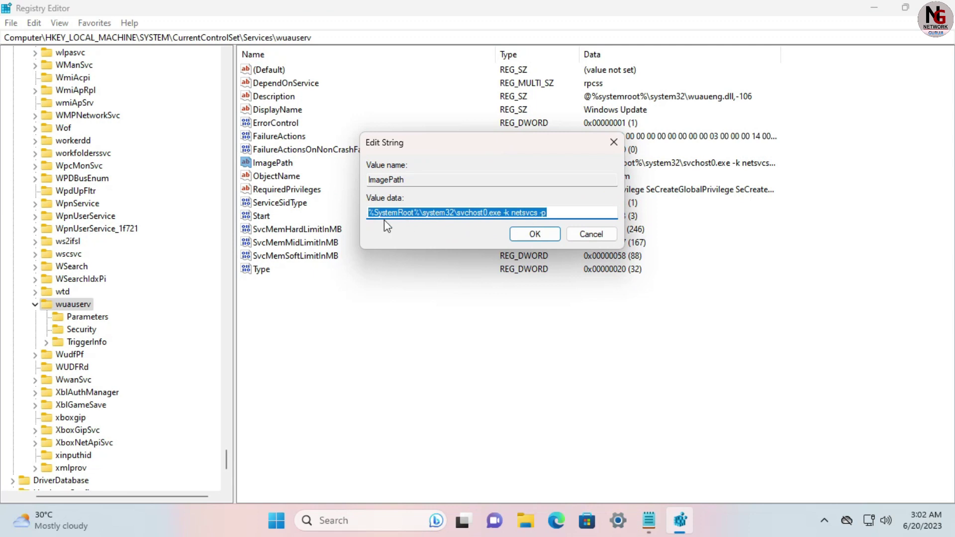
{"action": "left_click", "coordinate": [373, 213]}
{"action": "left_click", "coordinate": [546, 212]}
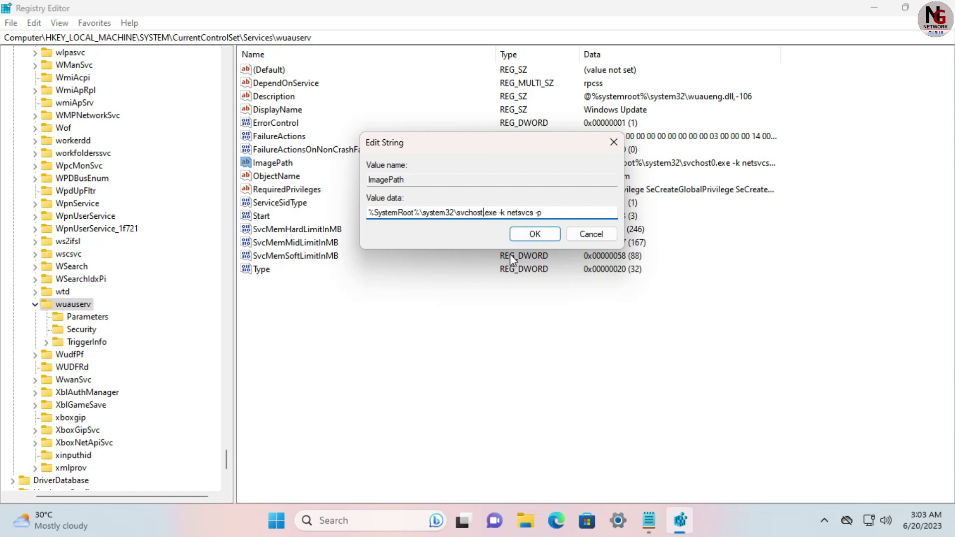
{"action": "left_click", "coordinate": [546, 234]}
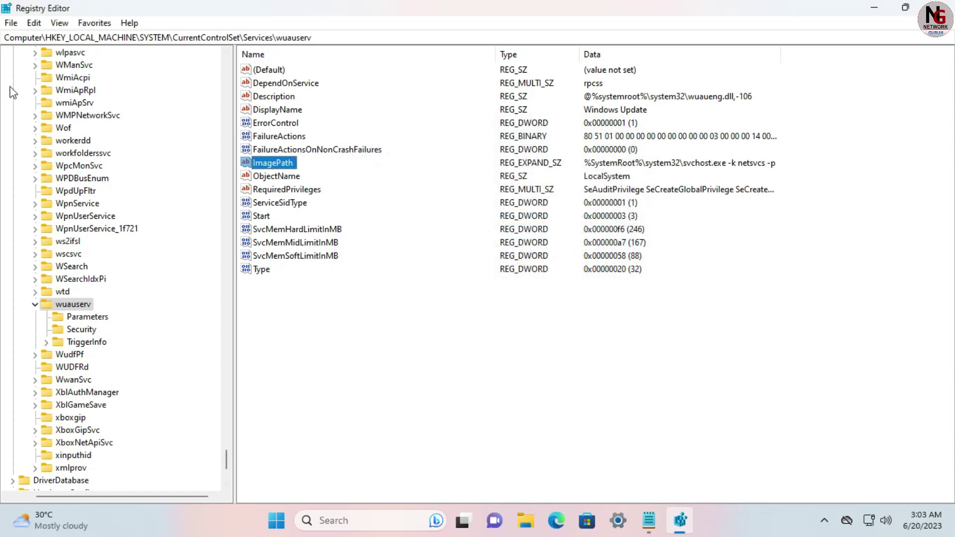
Collapse the registry tree from the wuauserv key up to HKEY_LOCAL_MACHINE.
{"action": "left_click", "coordinate": [36, 308]}
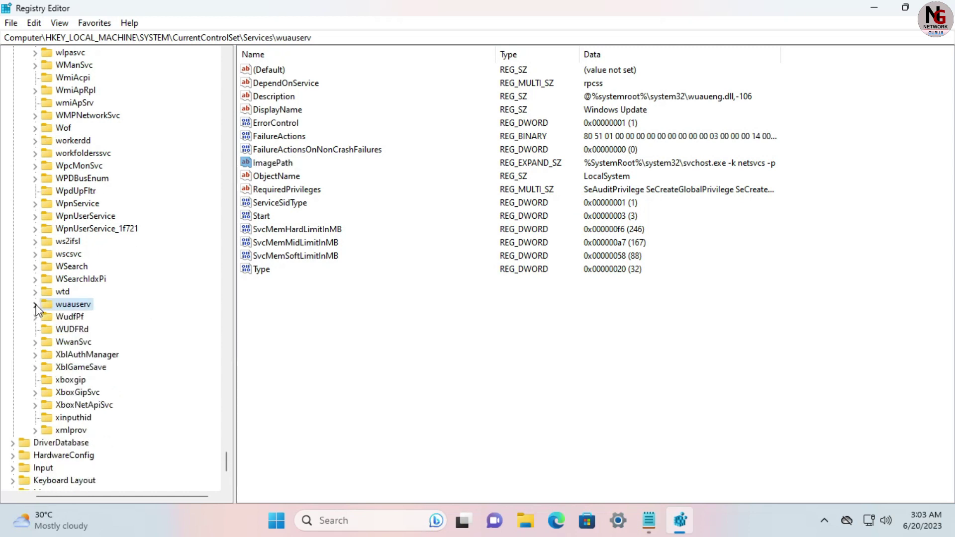
{"action": "key", "text": "Left"}
{"action": "key", "text": "Left"}
{"action": "key", "text": "Left"}
{"action": "key", "text": "Left"}
{"action": "left_click", "coordinate": [31, 167]}
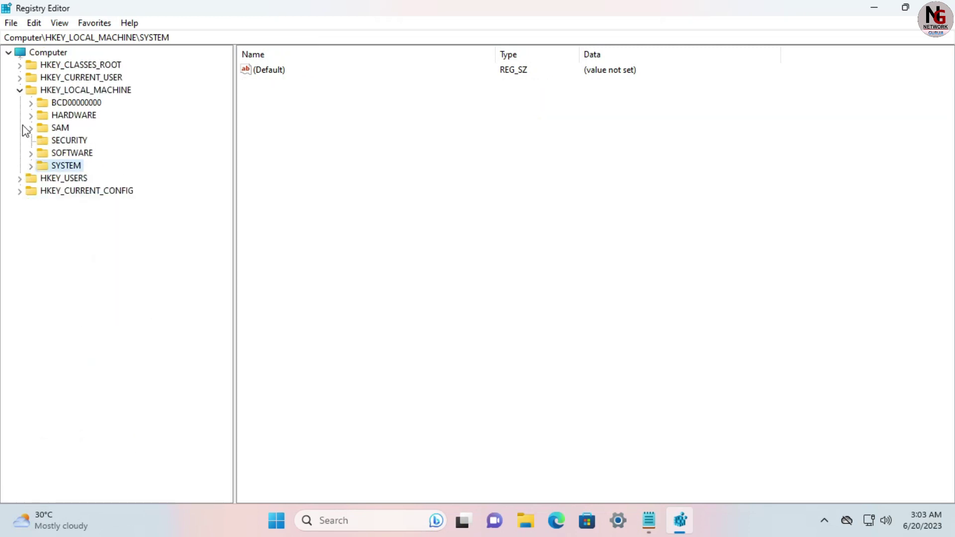
{"action": "left_click", "coordinate": [20, 91]}
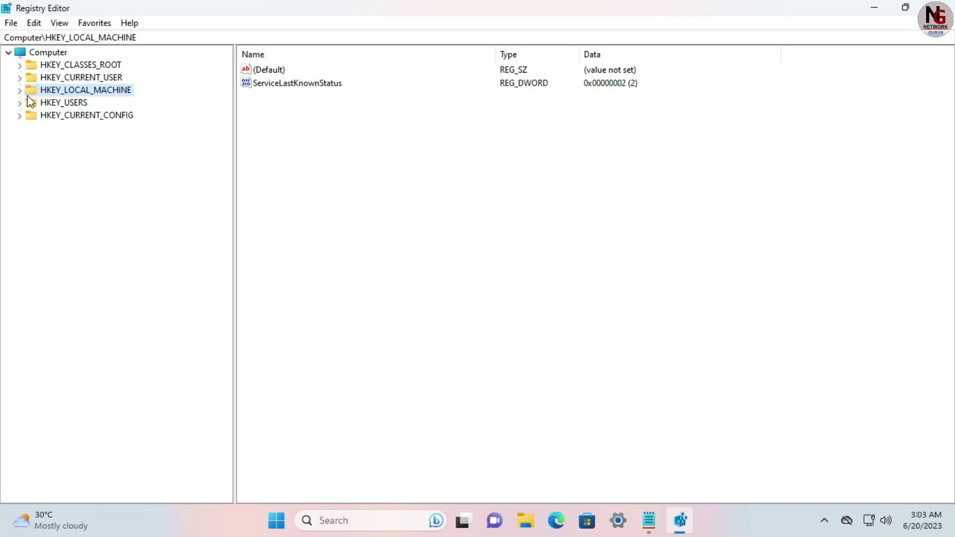
Open the registry key HKEY_LOCAL_MACHINE\SOFTWARE\Policies\Microsoft\Windows\WindowsUpdate.
{"action": "left_click", "coordinate": [19, 90]}
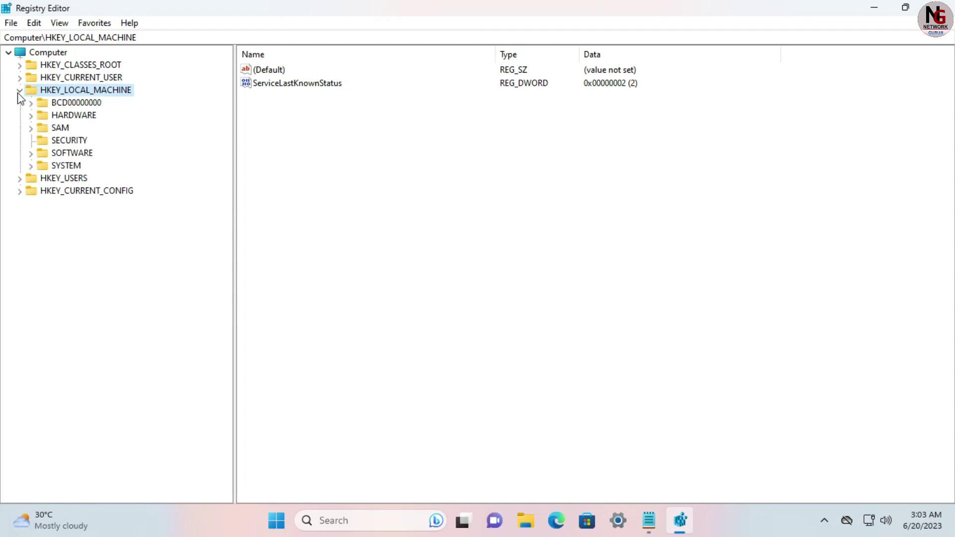
{"action": "left_click", "coordinate": [31, 154]}
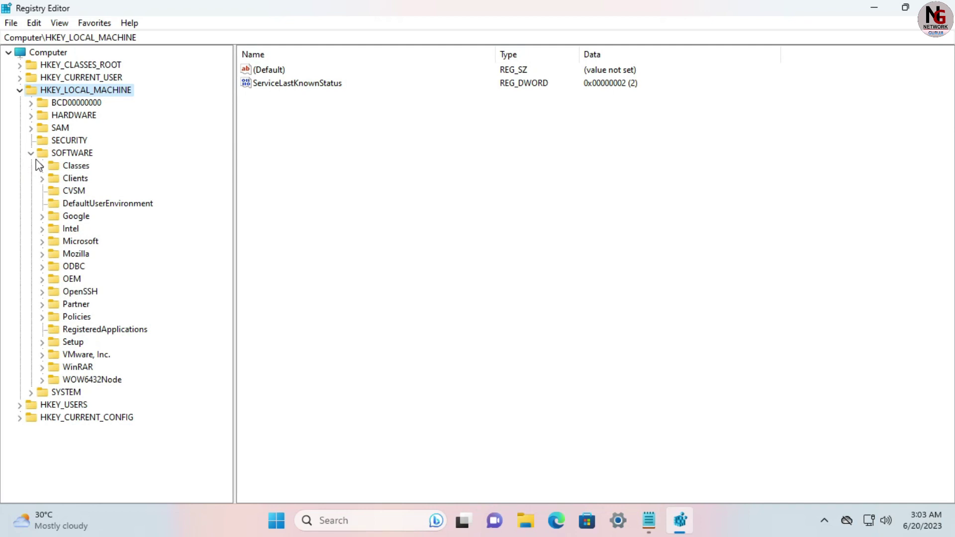
{"action": "left_click", "coordinate": [42, 317]}
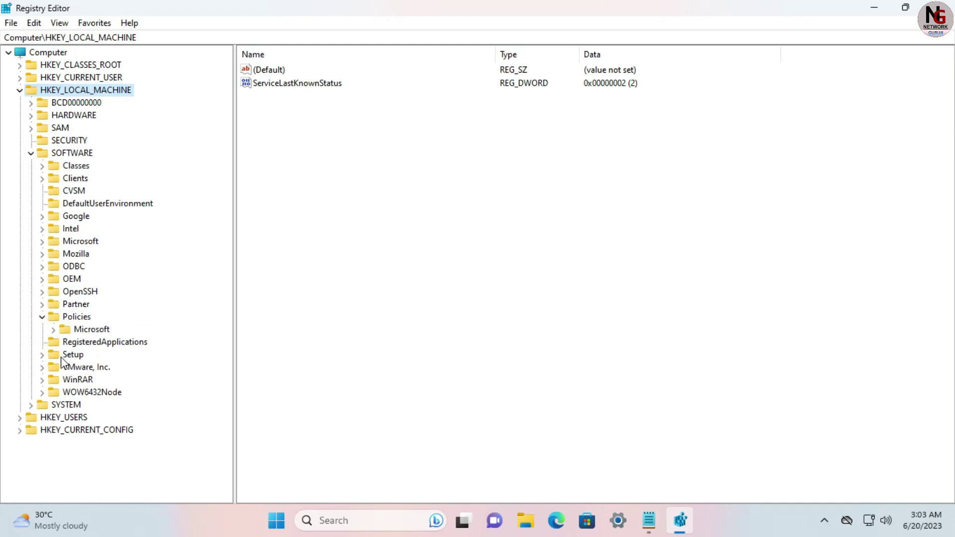
{"action": "left_click", "coordinate": [54, 329]}
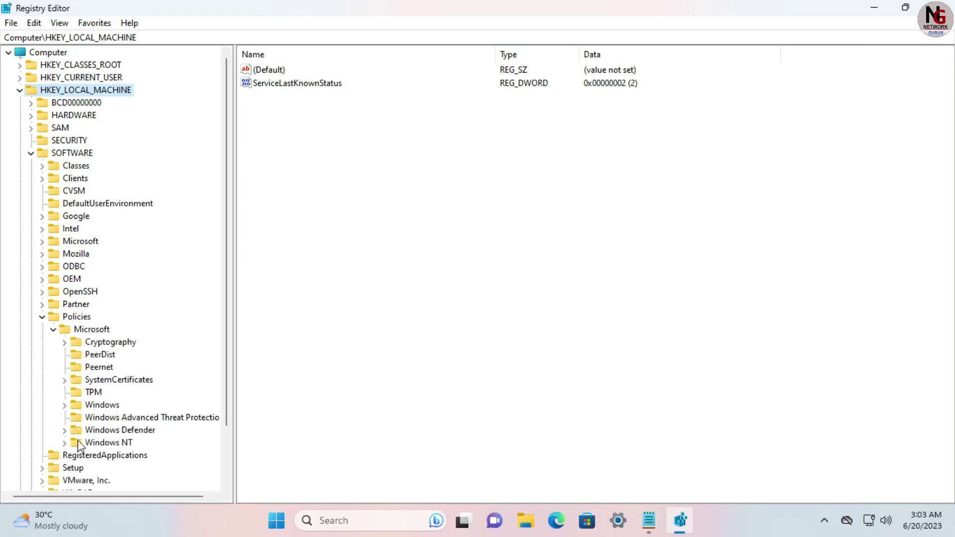
{"action": "left_click", "coordinate": [64, 405]}
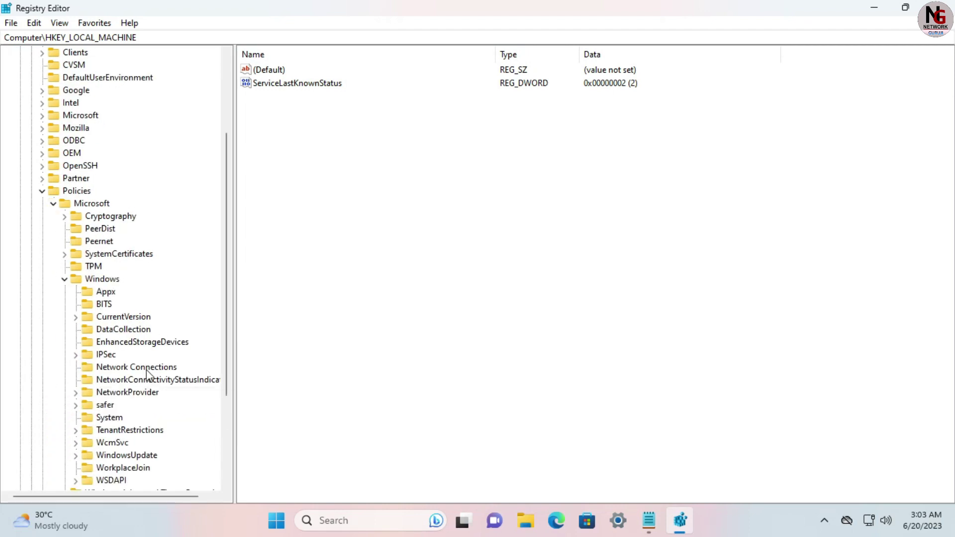
{"action": "scroll", "coordinate": [148, 376], "scroll_direction": "down", "scroll_amount": 2}
{"action": "left_click", "coordinate": [136, 382]}
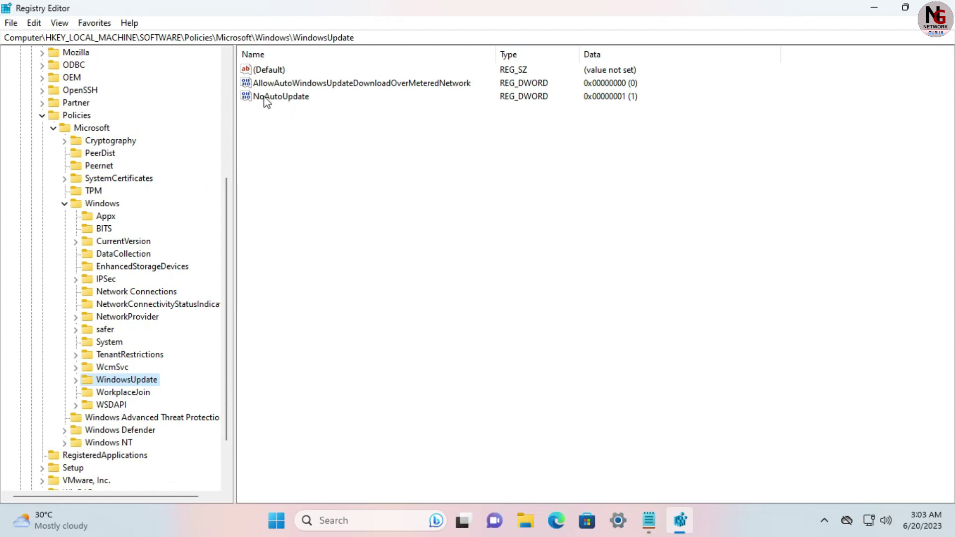
Delete the NoAutoUpdate value from the WindowsUpdate key and close the Registry Editor.
{"action": "right_click", "coordinate": [288, 101]}
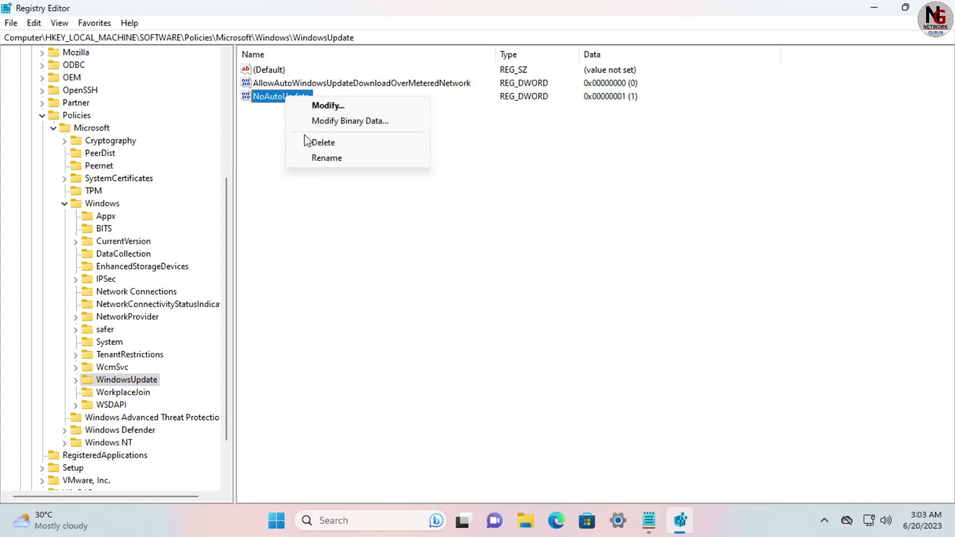
{"action": "left_click", "coordinate": [317, 147]}
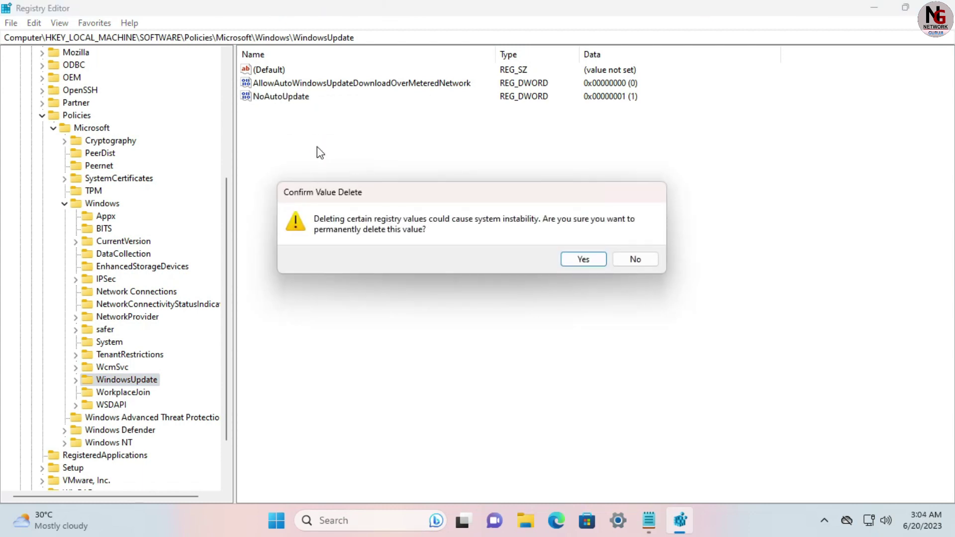
{"action": "left_click", "coordinate": [592, 262]}
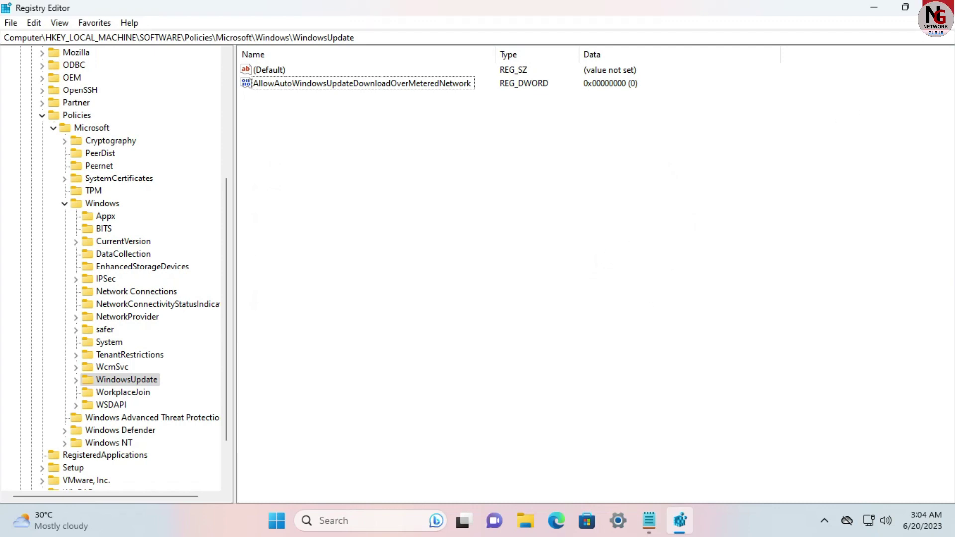
{"action": "left_click", "coordinate": [939, 8]}
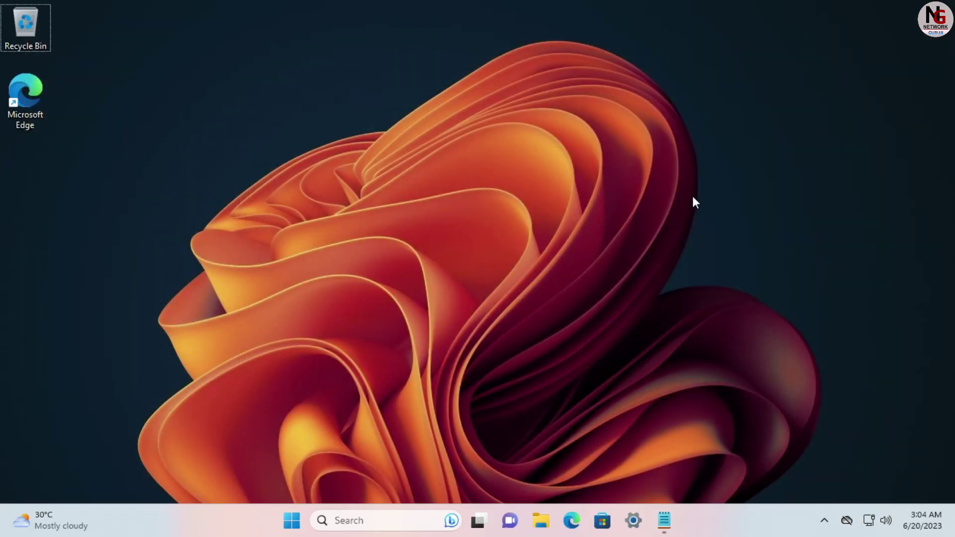
Launch the Local Group Policy Editor with the gpedit.msc command.
{"action": "key", "text": "super+r"}
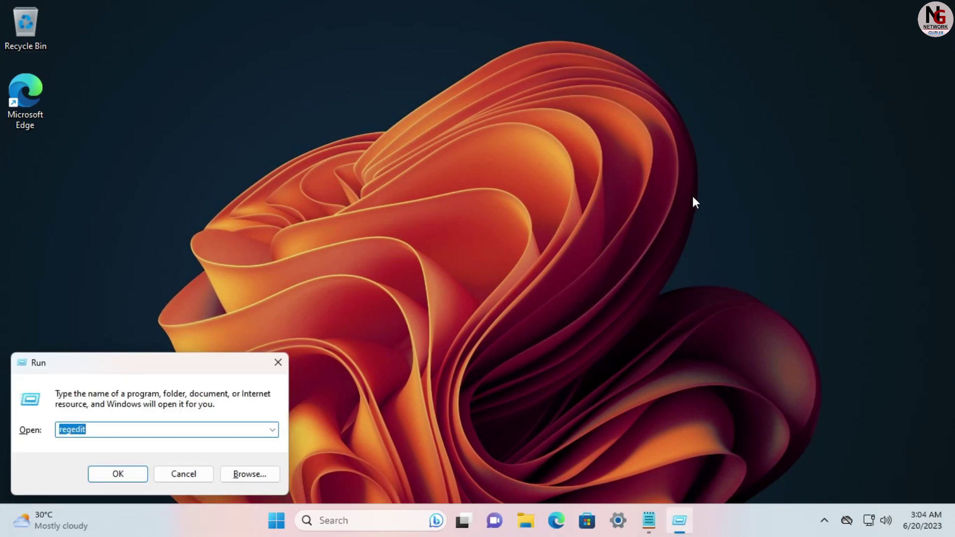
{"action": "type", "text": "gp"}
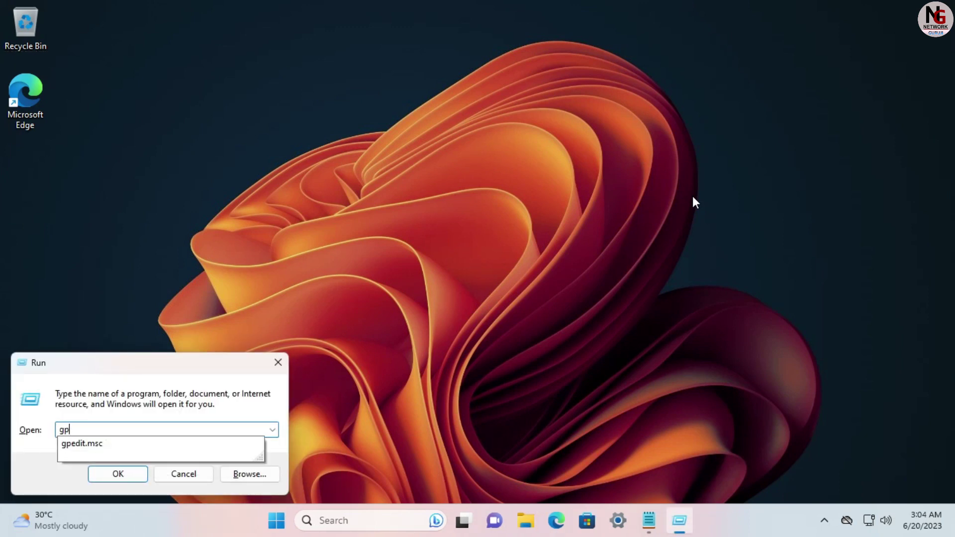
{"action": "key", "text": "Down"}
{"action": "left_click", "coordinate": [117, 474]}
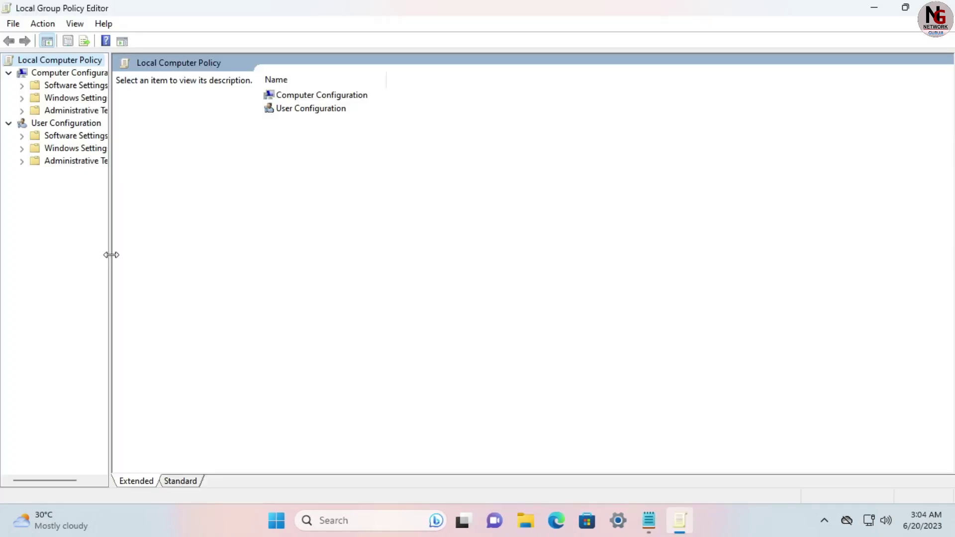
Open the Manage end user experience policies in Computer Configuration > Administrative Templates > Windows Components > Windows Update.
{"action": "left_click_drag", "start_coordinate": [111, 253], "coordinate": [171, 257]}
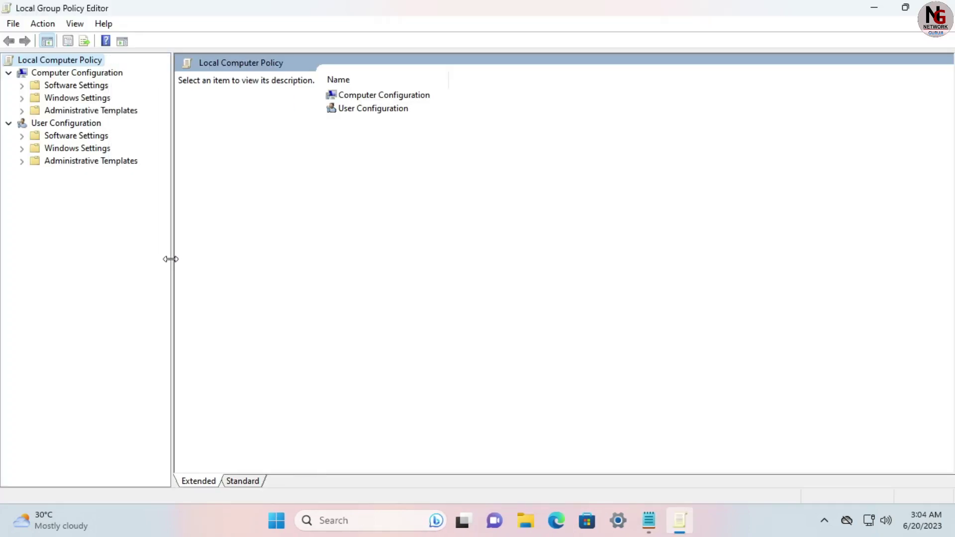
{"action": "left_click", "coordinate": [21, 112]}
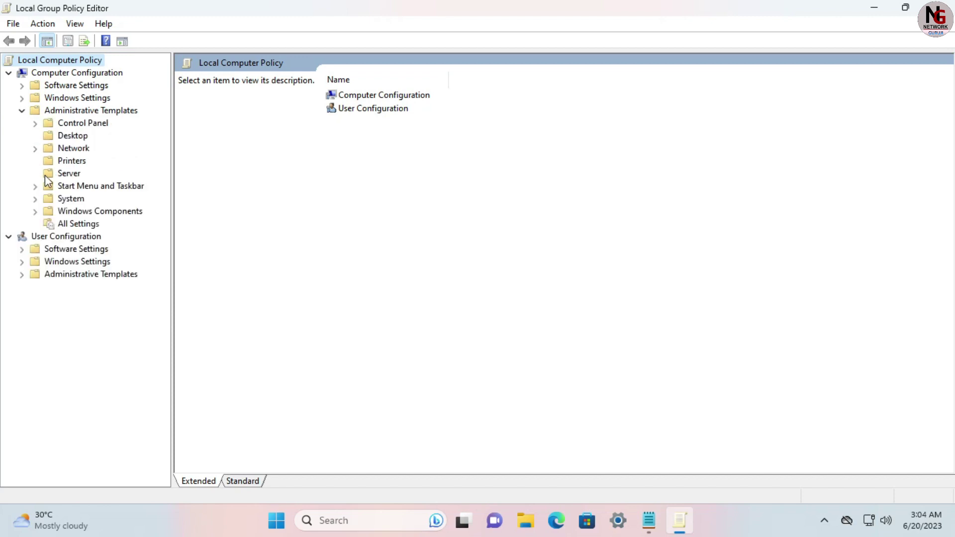
{"action": "left_click", "coordinate": [35, 212]}
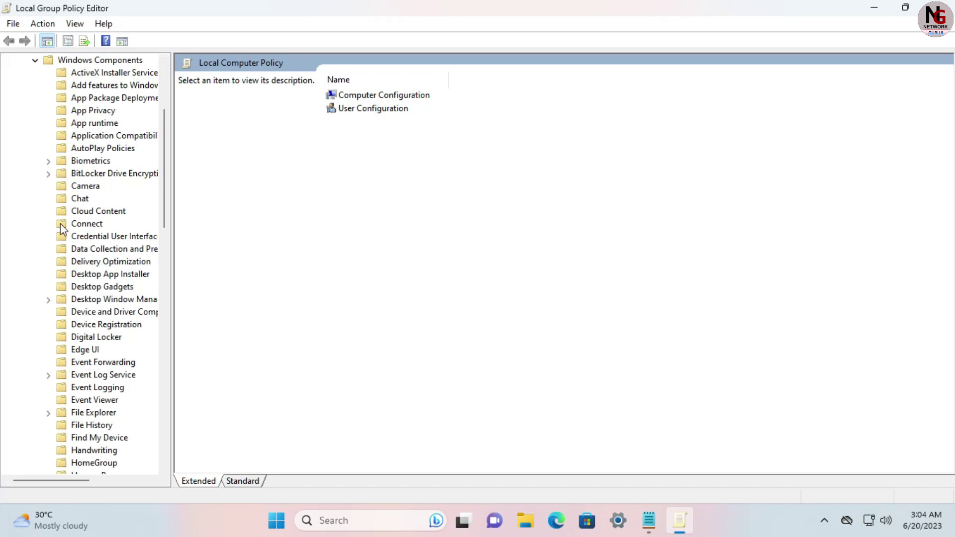
{"action": "scroll", "coordinate": [167, 218], "scroll_direction": "down", "scroll_amount": 1}
{"action": "left_click_drag", "start_coordinate": [167, 219], "coordinate": [177, 454]}
{"action": "left_click", "coordinate": [48, 388]}
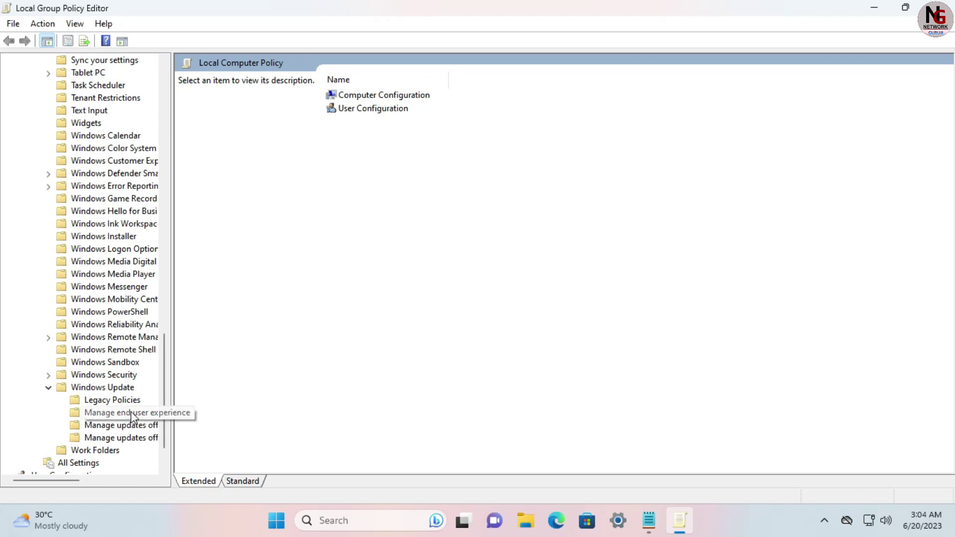
{"action": "left_click", "coordinate": [133, 414]}
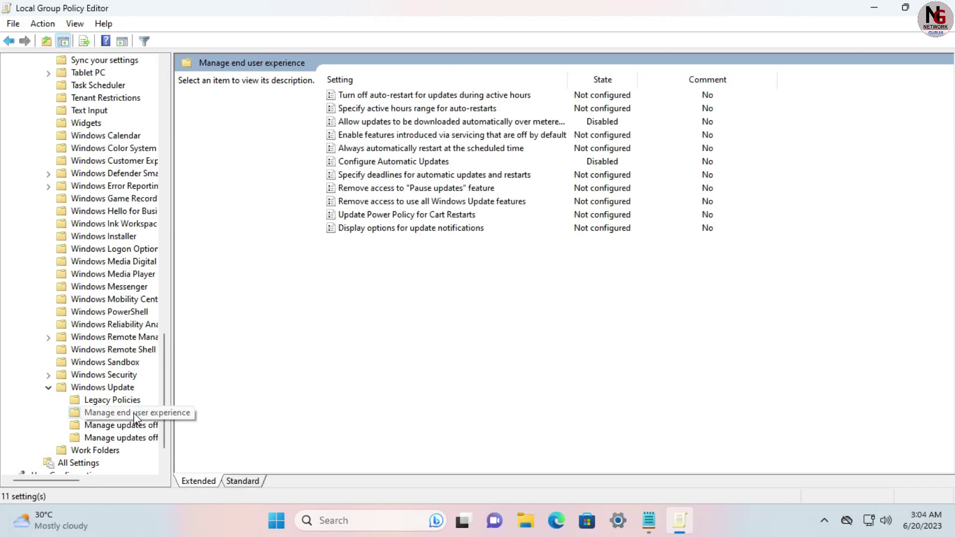
Set the Configure Automatic Updates policy to Not Configured and apply it.
{"action": "double_click", "coordinate": [365, 164]}
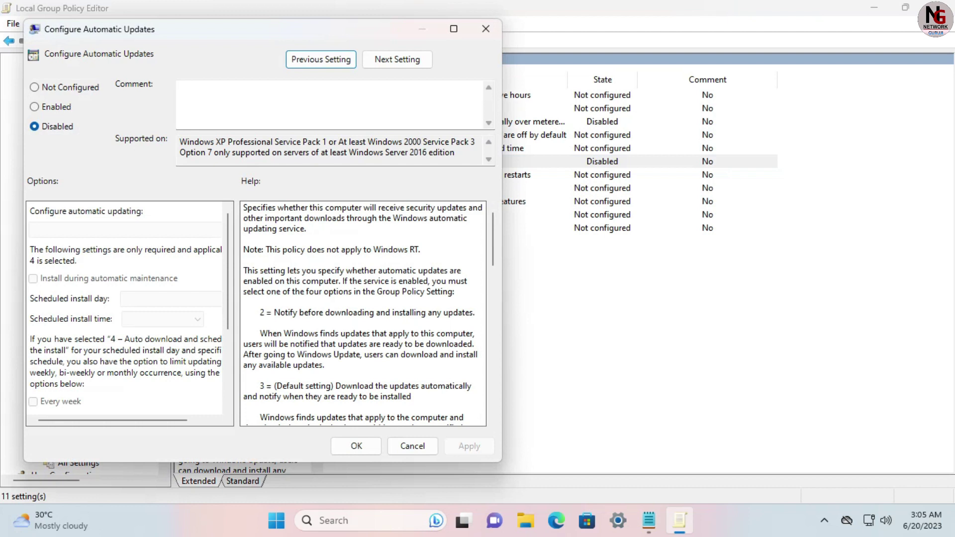
{"action": "left_click", "coordinate": [100, 88]}
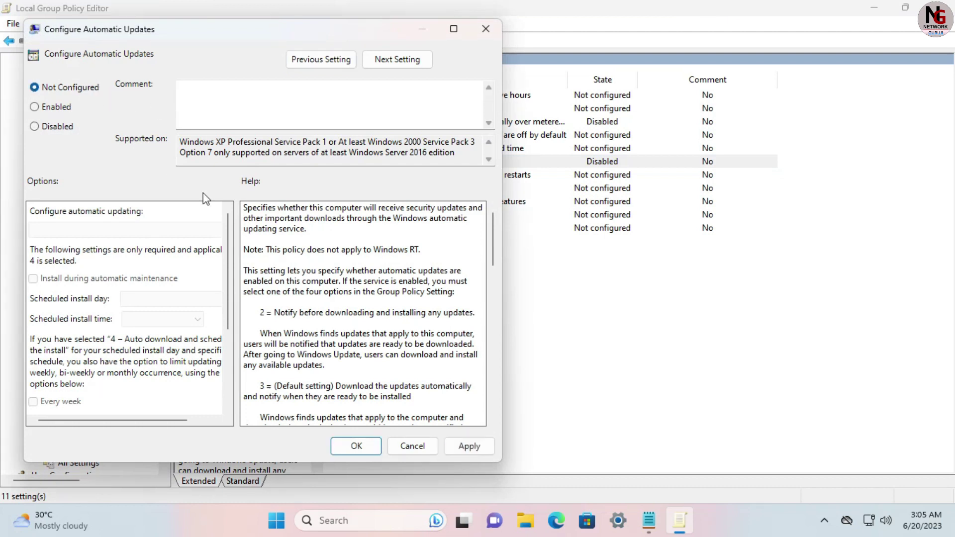
{"action": "left_click", "coordinate": [467, 446]}
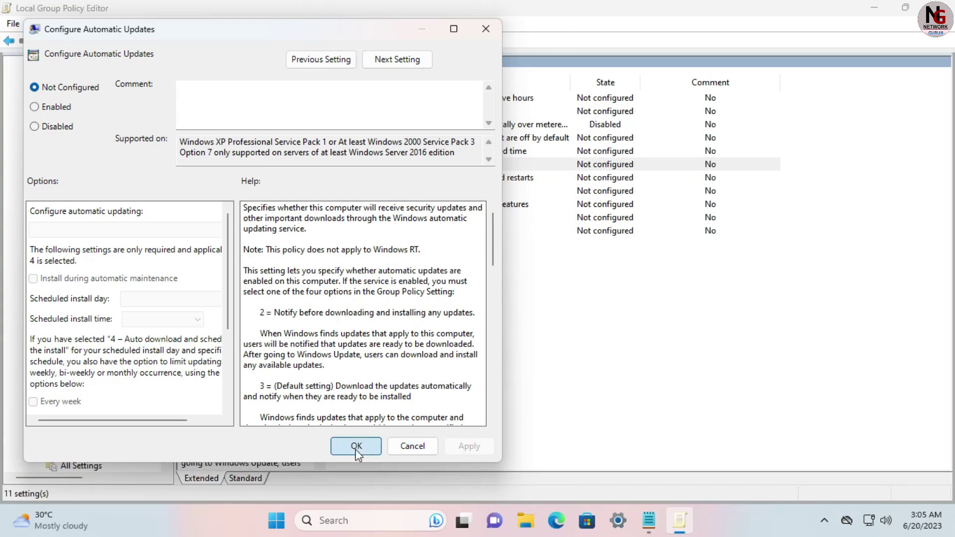
{"action": "left_click", "coordinate": [356, 446]}
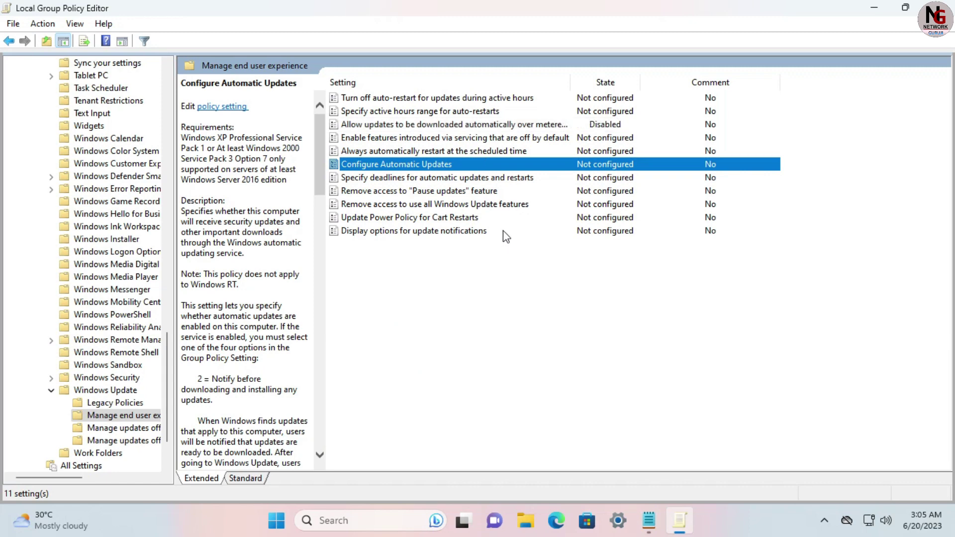
Set the policy for automatic update downloads over metered connections to Not Configured and close the Local Group Policy Editor.
{"action": "left_click", "coordinate": [501, 127]}
{"action": "double_click", "coordinate": [501, 127]}
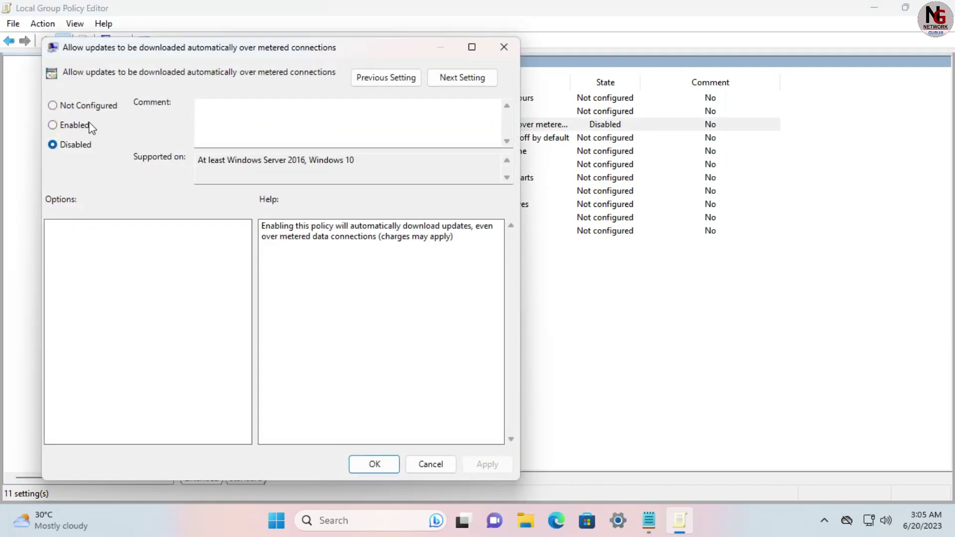
{"action": "left_click", "coordinate": [81, 111]}
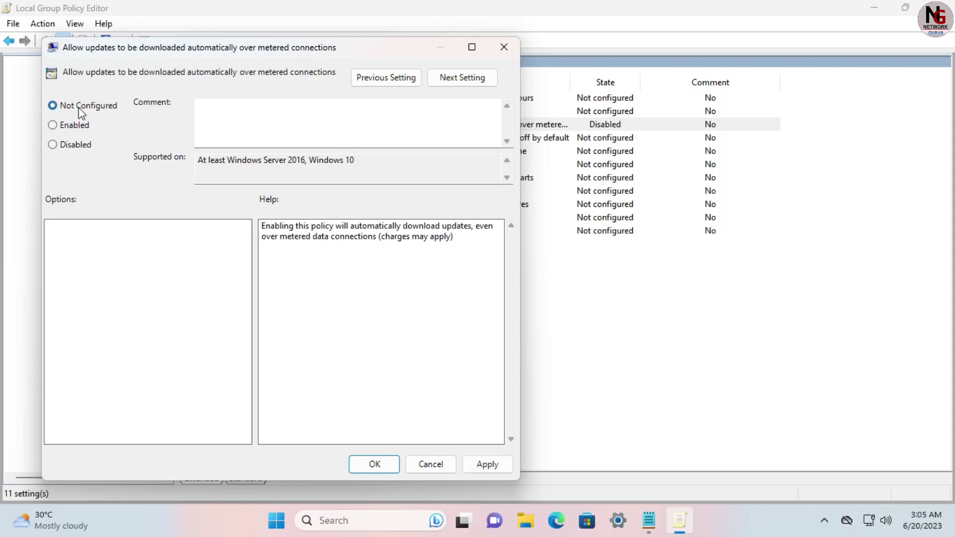
{"action": "left_click", "coordinate": [486, 467]}
{"action": "left_click", "coordinate": [376, 466]}
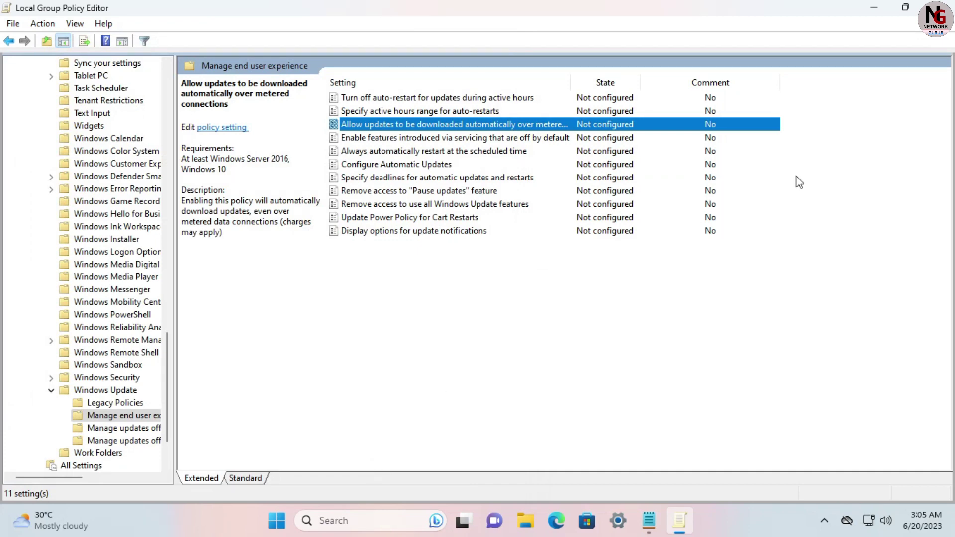
{"action": "left_click", "coordinate": [939, 7]}
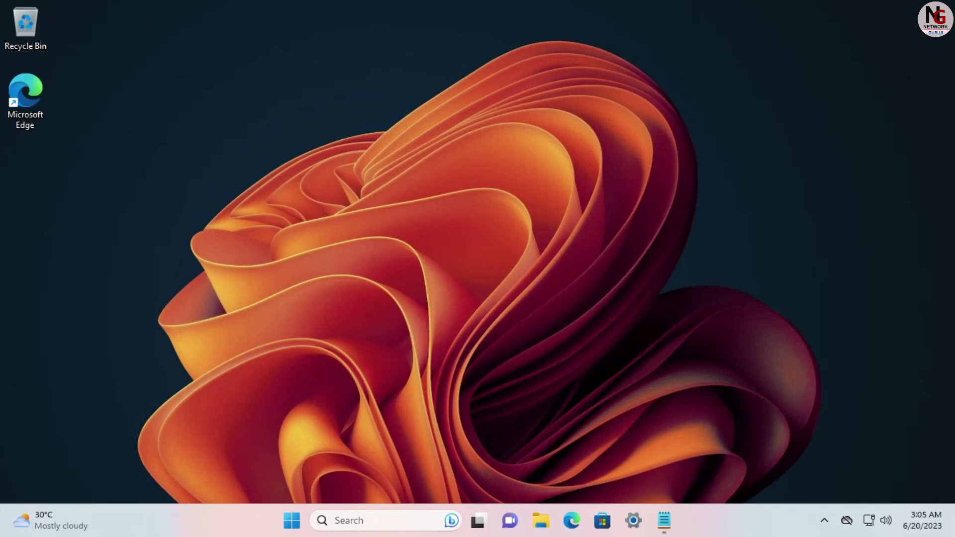
Launch the Services console with the services.msc command.
{"action": "key", "text": "super+r"}
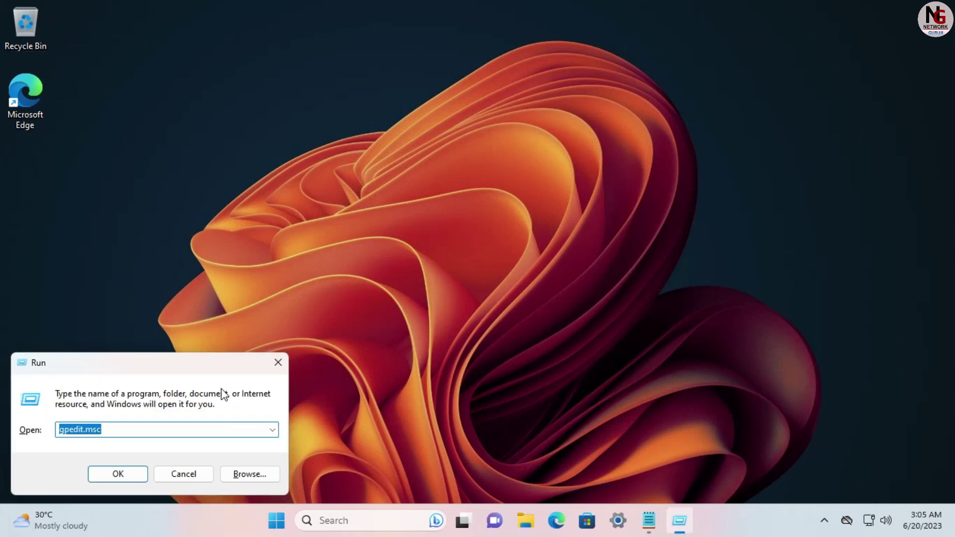
{"action": "type", "text": "ser"}
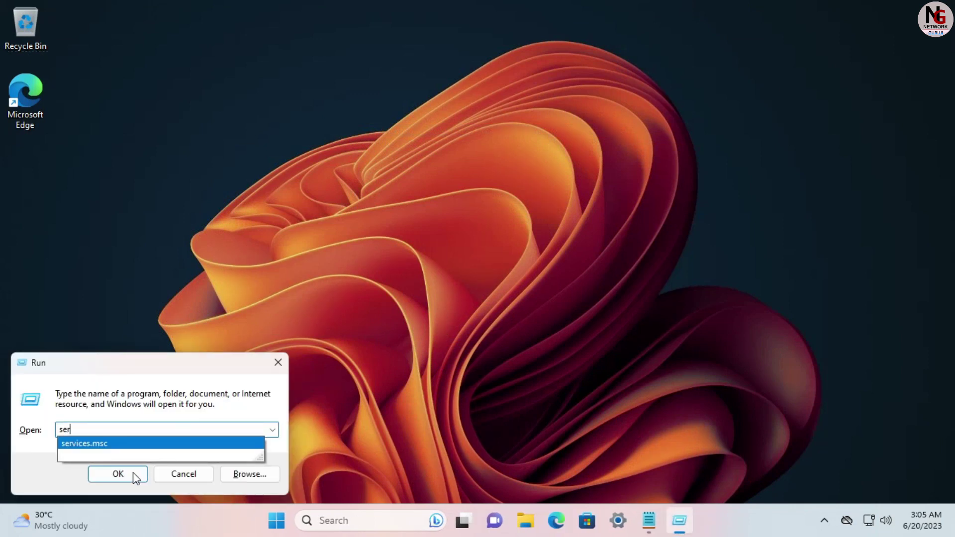
{"action": "left_click", "coordinate": [114, 446]}
{"action": "left_click", "coordinate": [118, 471]}
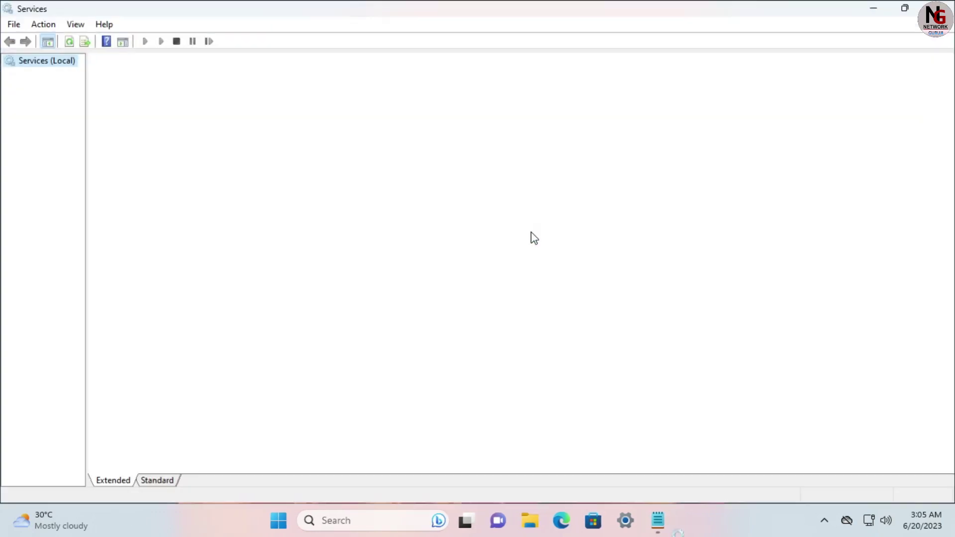
Open the Windows Update service's properties and set its startup type to Automatic.
{"action": "left_click", "coordinate": [388, 256]}
{"action": "key", "text": "w"}
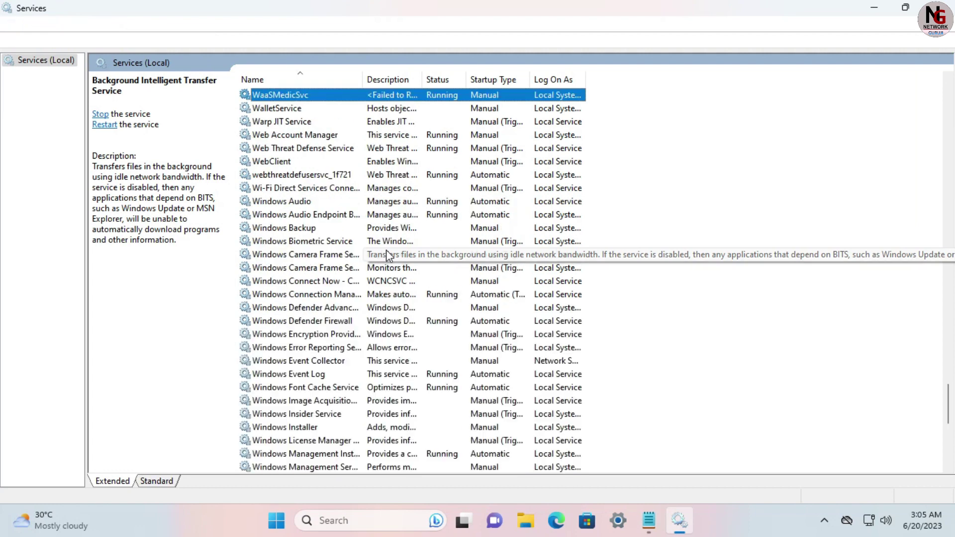
{"action": "scroll", "coordinate": [361, 343], "scroll_direction": "down", "scroll_amount": 7}
{"action": "scroll", "coordinate": [359, 342], "scroll_direction": "down", "scroll_amount": 2}
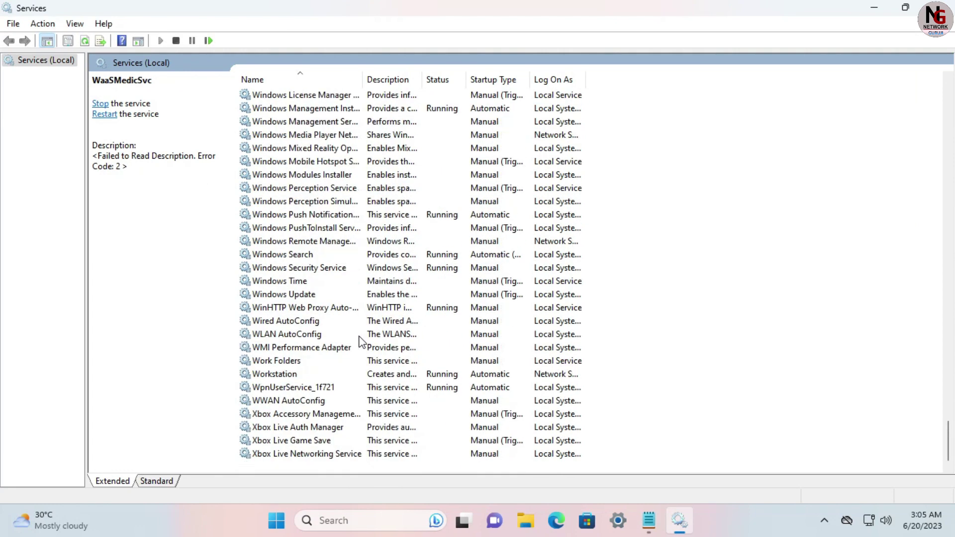
{"action": "double_click", "coordinate": [321, 294]}
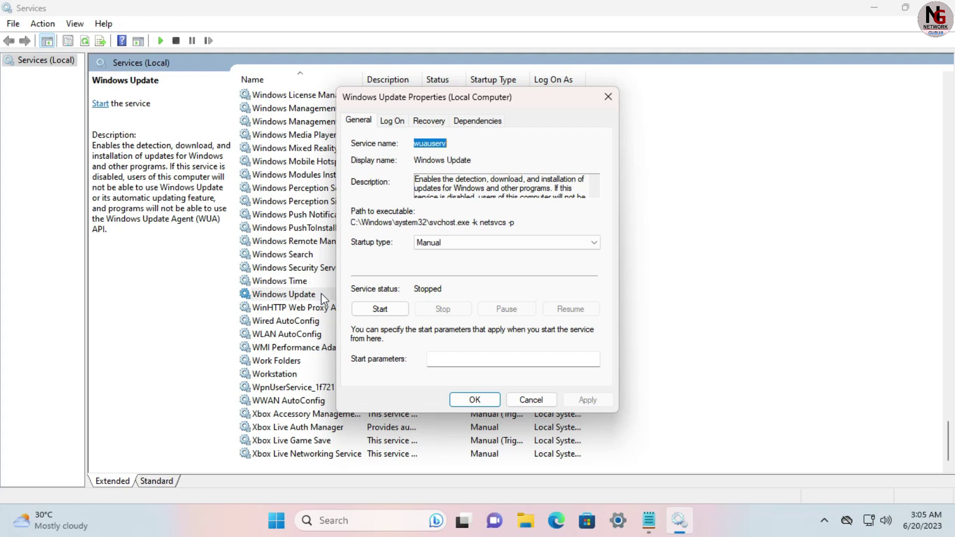
{"action": "left_click", "coordinate": [442, 244]}
{"action": "left_click", "coordinate": [444, 265]}
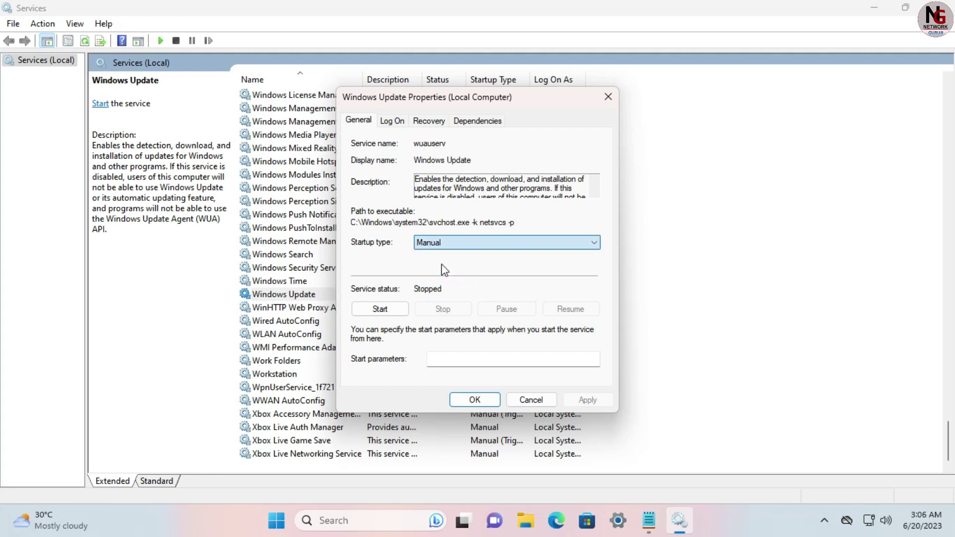
Try to start the Windows Update service, and save its startup type change.
{"action": "left_click", "coordinate": [384, 309]}
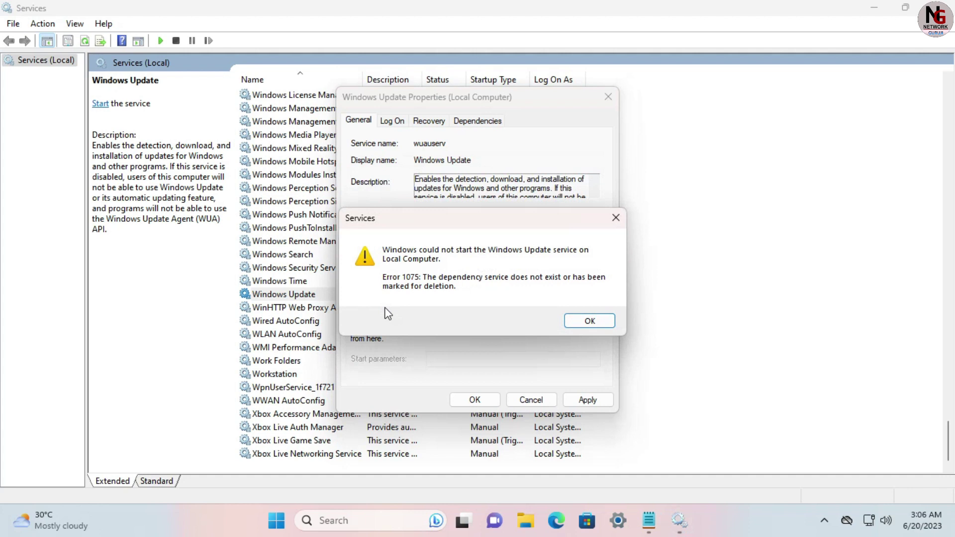
{"action": "left_click", "coordinate": [583, 321]}
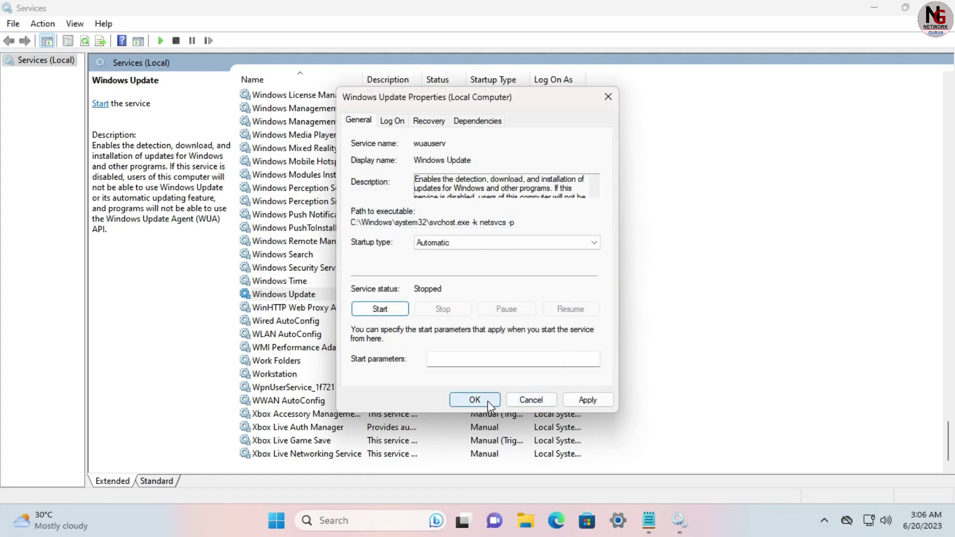
{"action": "key", "text": "Tab"}
{"action": "key", "text": "Tab"}
{"action": "key", "text": "Return"}
{"action": "left_click", "coordinate": [475, 400]}
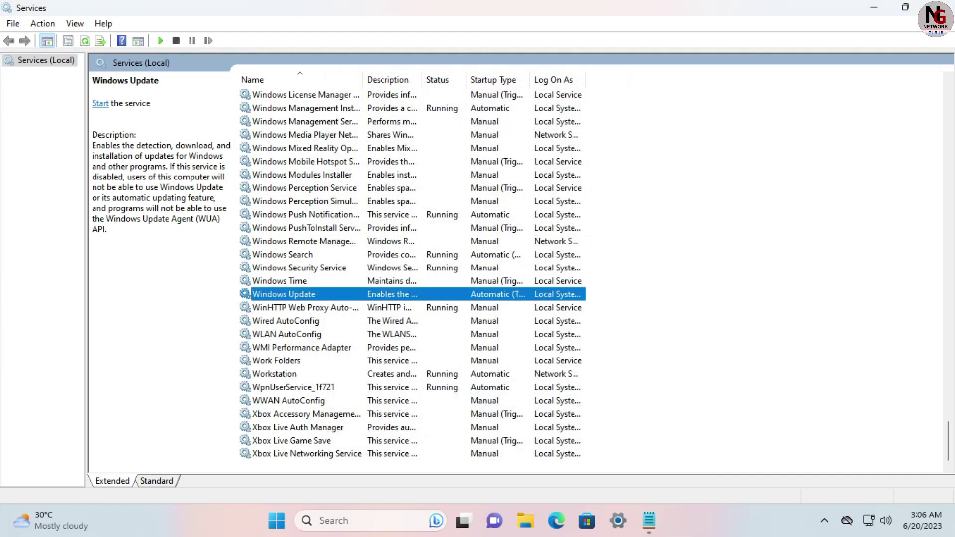
Close the Services console and restart the computer.
{"action": "key", "text": "alt+F4"}
{"action": "key", "text": "super"}
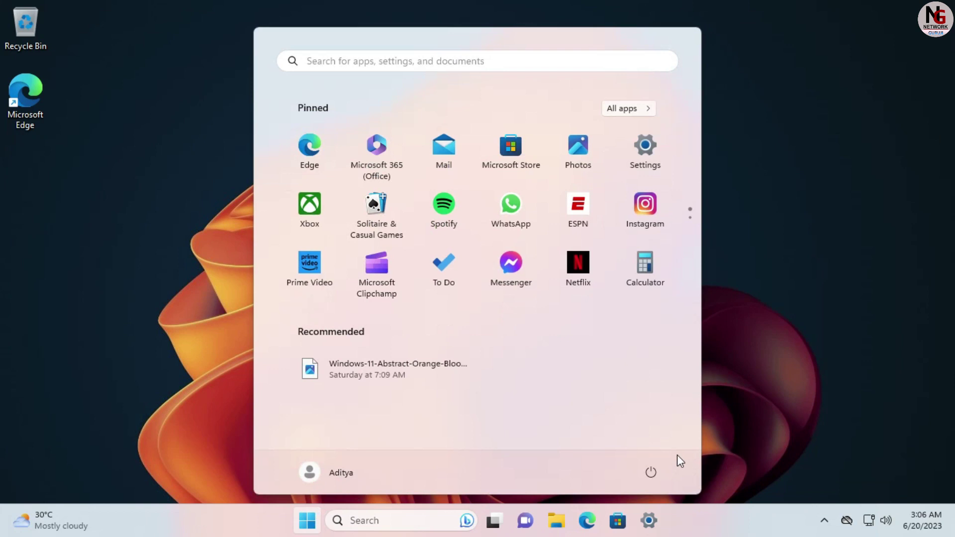
{"action": "left_click", "coordinate": [649, 480]}
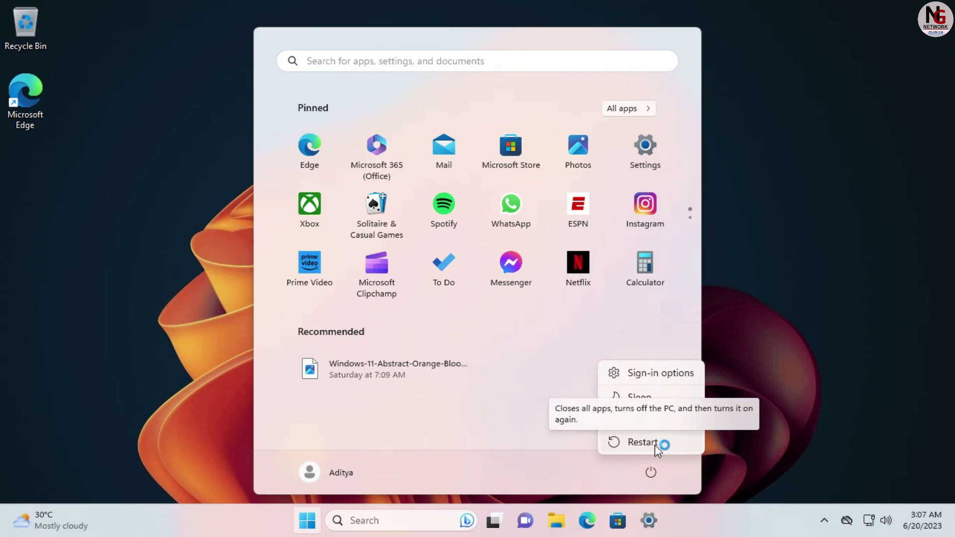
{"action": "left_click", "coordinate": [643, 442]}
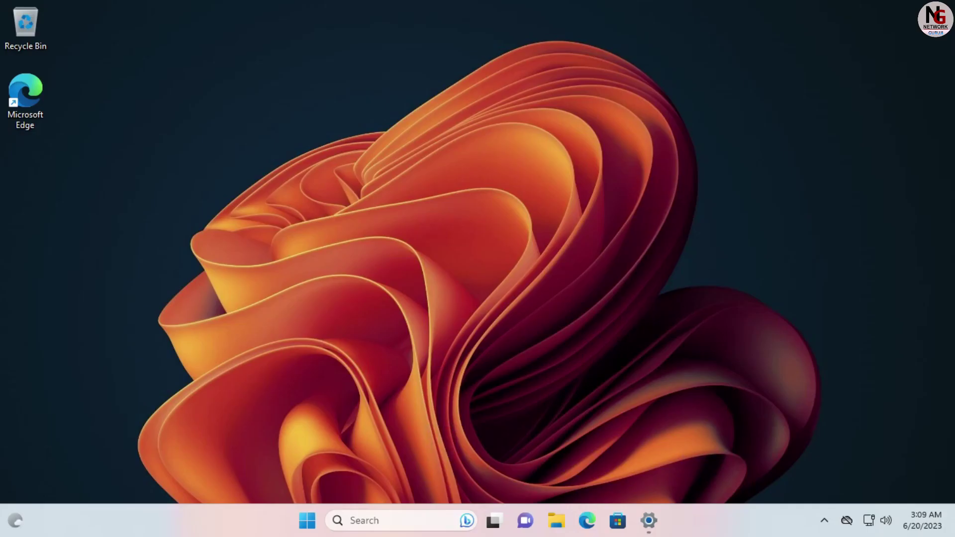
Retry the update check in the Windows Update settings, download and install all available updates, and close Settings.
{"action": "left_click", "coordinate": [648, 520]}
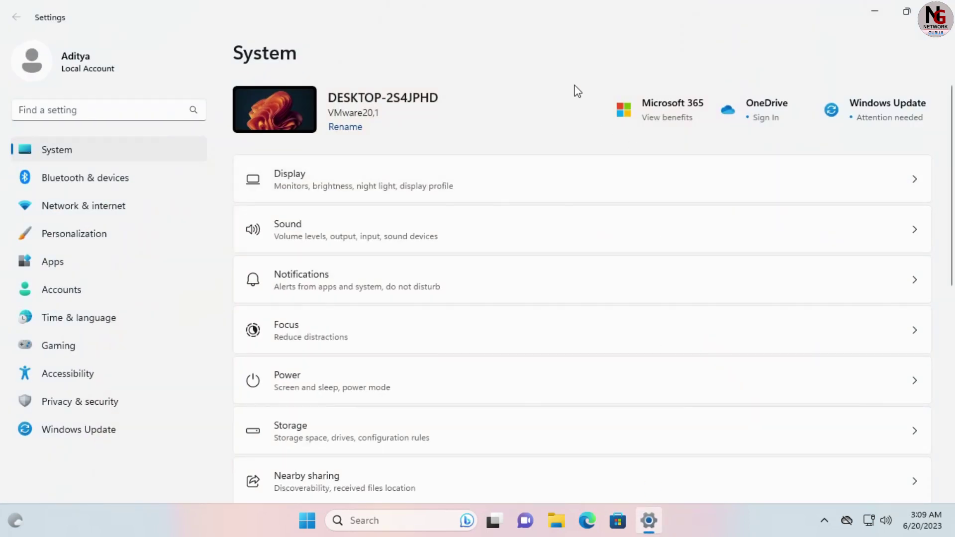
{"action": "left_click", "coordinate": [889, 114]}
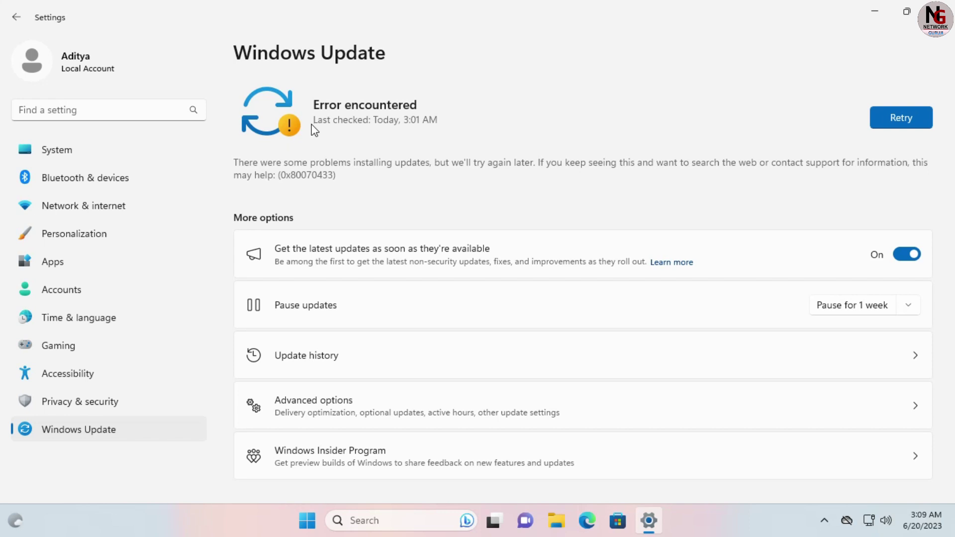
{"action": "left_click", "coordinate": [883, 121]}
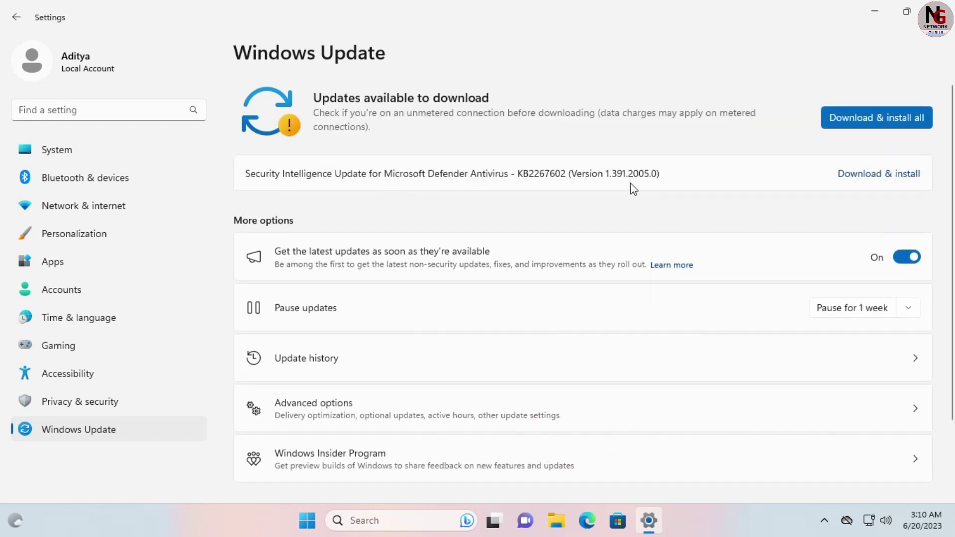
{"action": "left_click", "coordinate": [878, 123]}
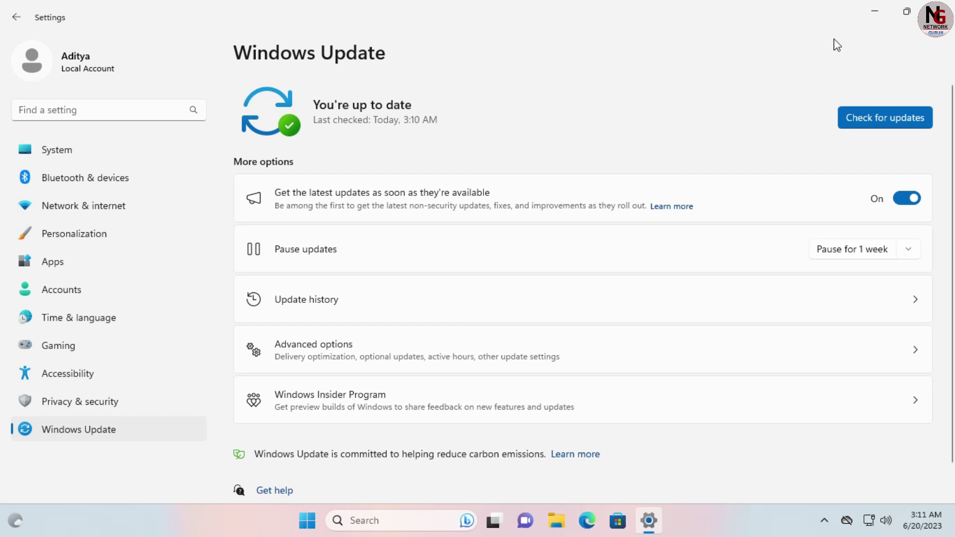
{"action": "left_click", "coordinate": [940, 7]}
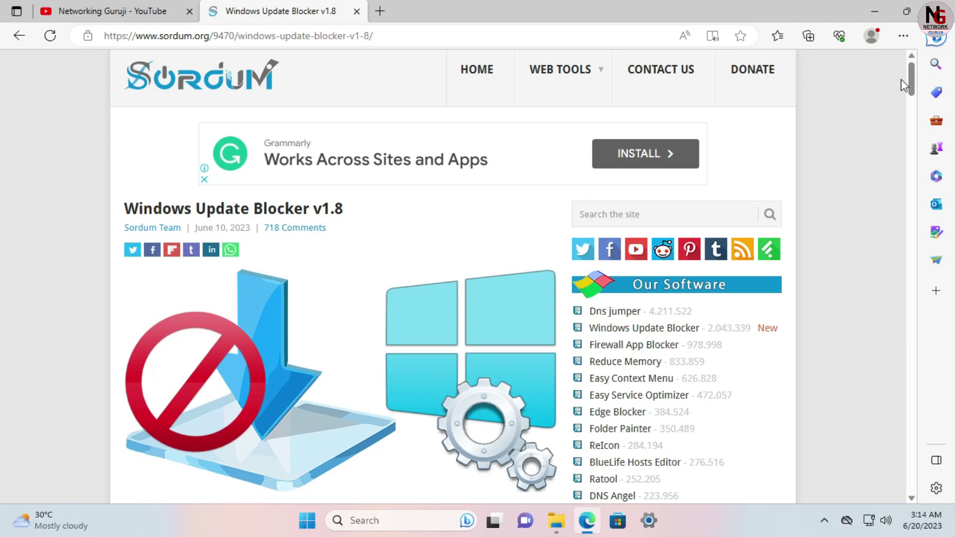
Look through the Windows Update Blocker v1.8 page down to its download link, and switch to the Downloads folder in File Explorer.
{"action": "left_click_drag", "start_coordinate": [912, 88], "coordinate": [909, 144]}
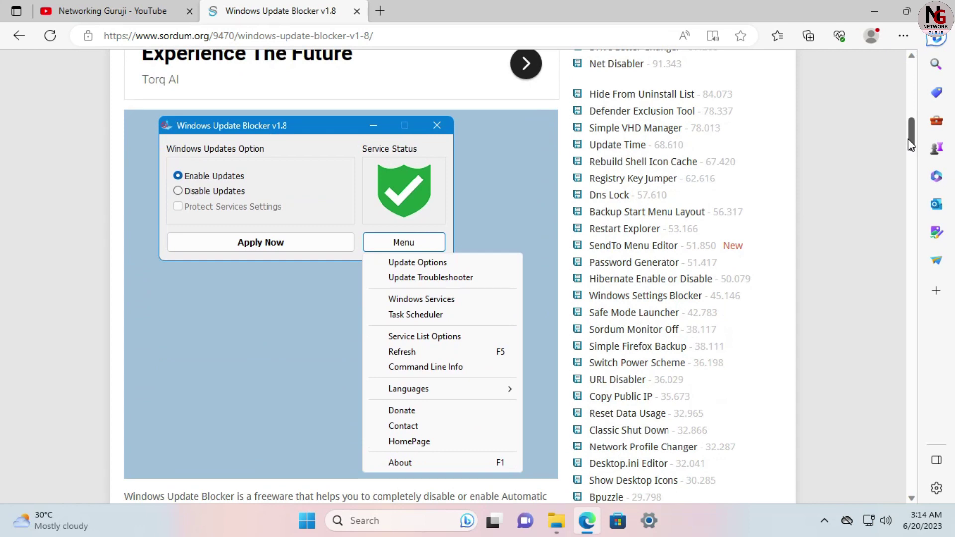
{"action": "left_click_drag", "start_coordinate": [911, 144], "coordinate": [913, 390]}
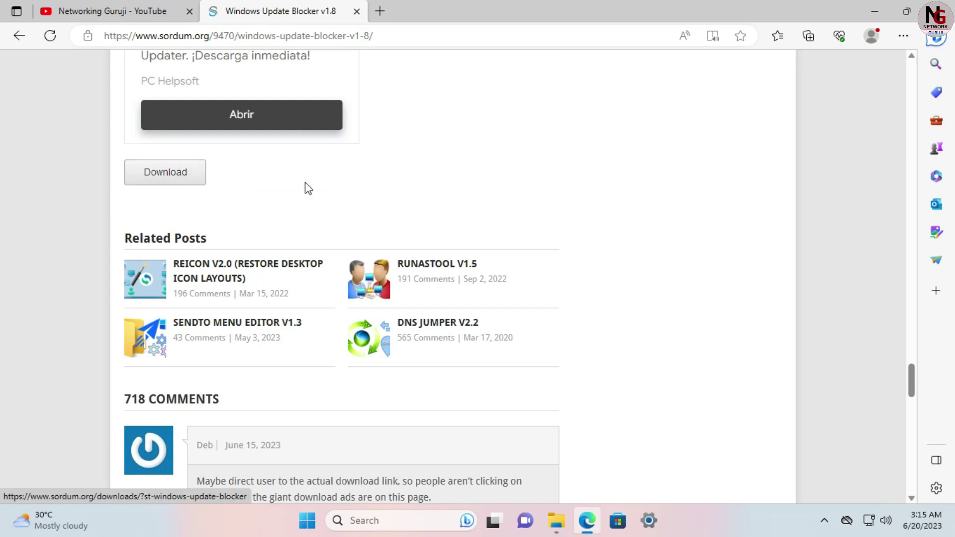
{"action": "left_click", "coordinate": [870, 12]}
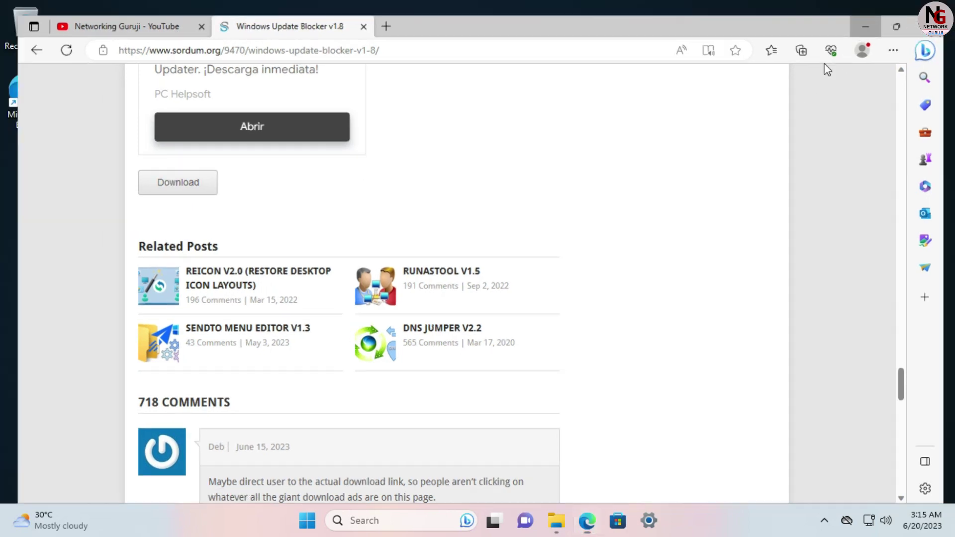
{"action": "left_click", "coordinate": [564, 524]}
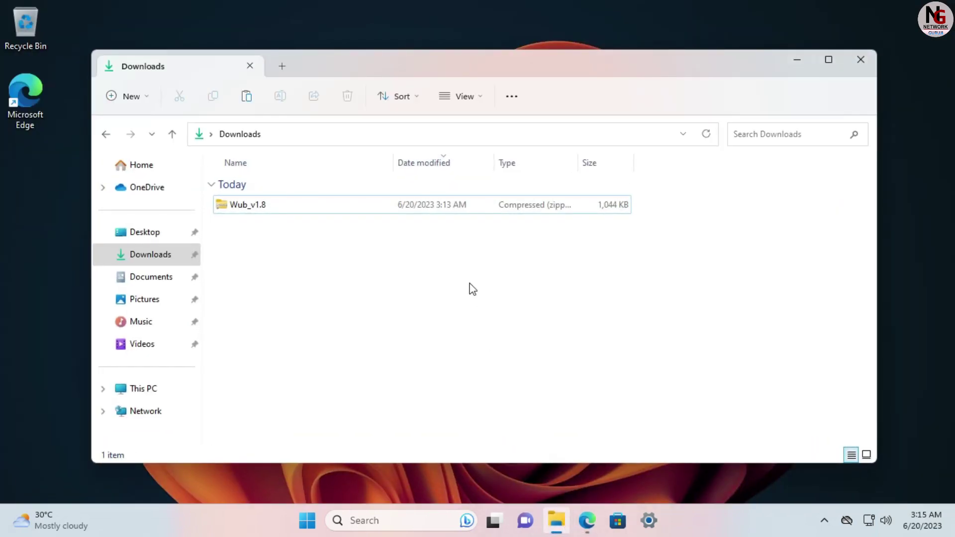
Extract the Wub_v1.8 archive in Downloads, open the extracted Wub folder, and close the original Downloads window.
{"action": "double_click", "coordinate": [278, 206]}
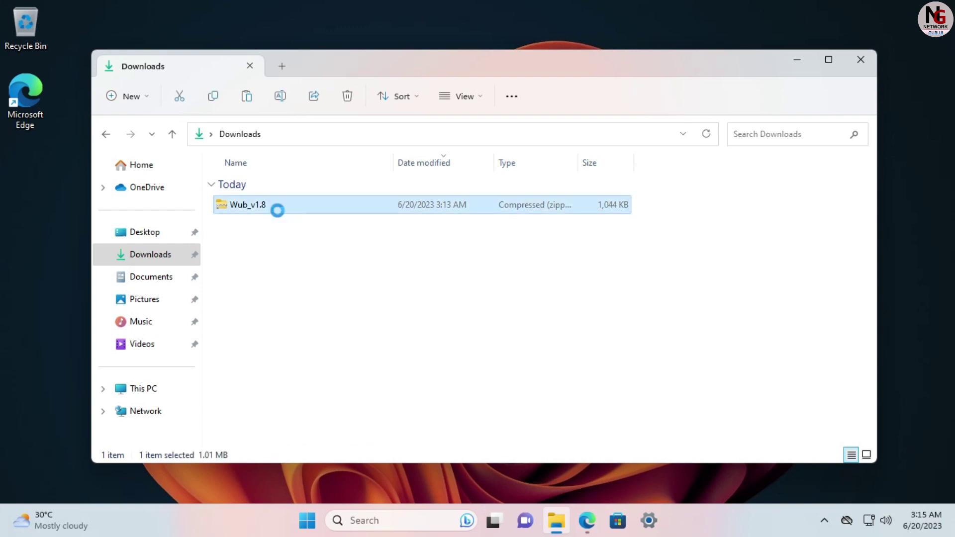
{"action": "right_click", "coordinate": [277, 211]}
{"action": "left_click", "coordinate": [341, 240]}
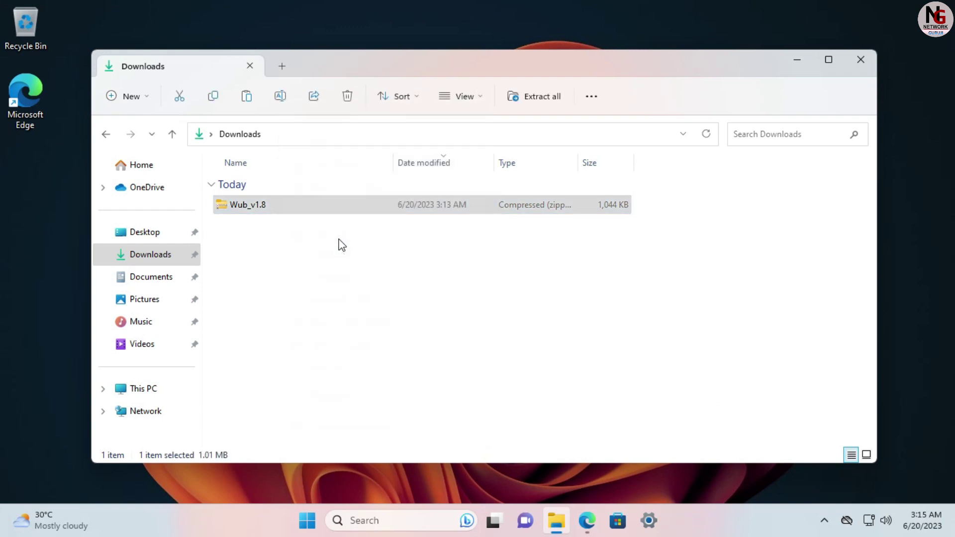
{"action": "left_click", "coordinate": [616, 396]}
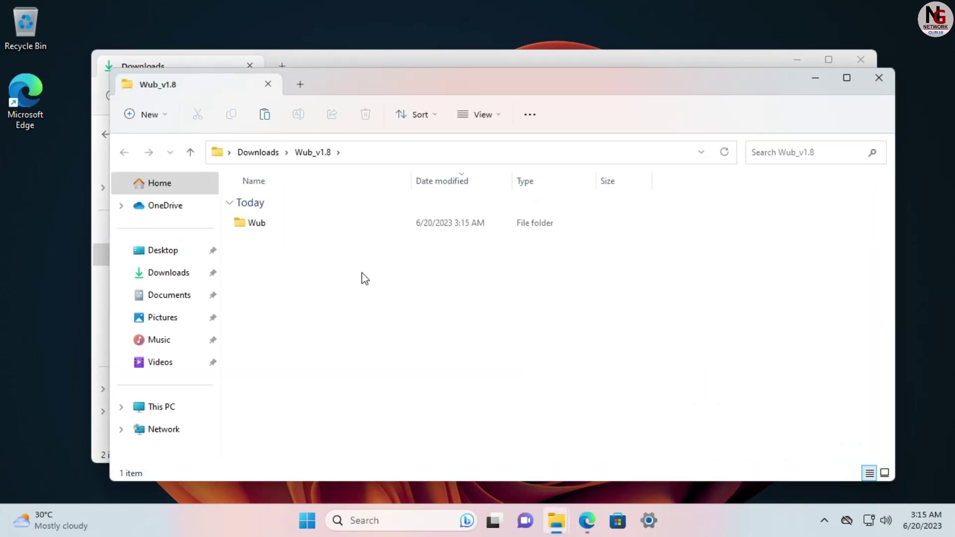
{"action": "double_click", "coordinate": [256, 223]}
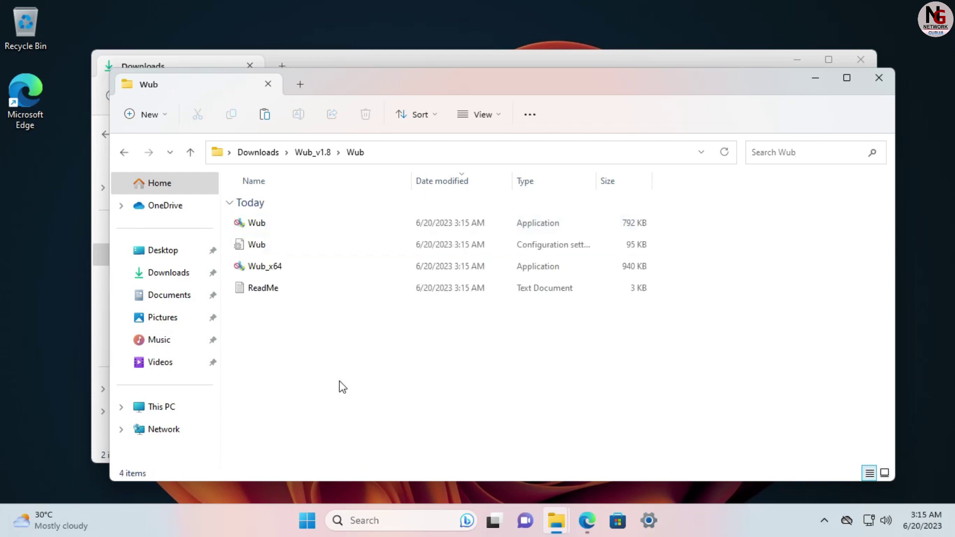
{"action": "left_click", "coordinate": [860, 60]}
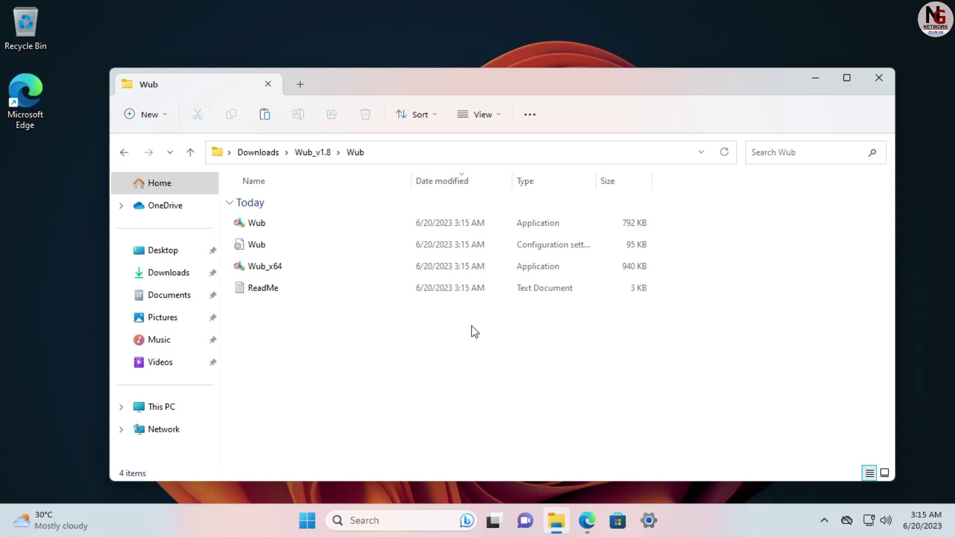
Run Wub_x64 as administrator, allowing it through the SmartScreen and permission prompts, and close the Wub folder window.
{"action": "left_click", "coordinate": [268, 270]}
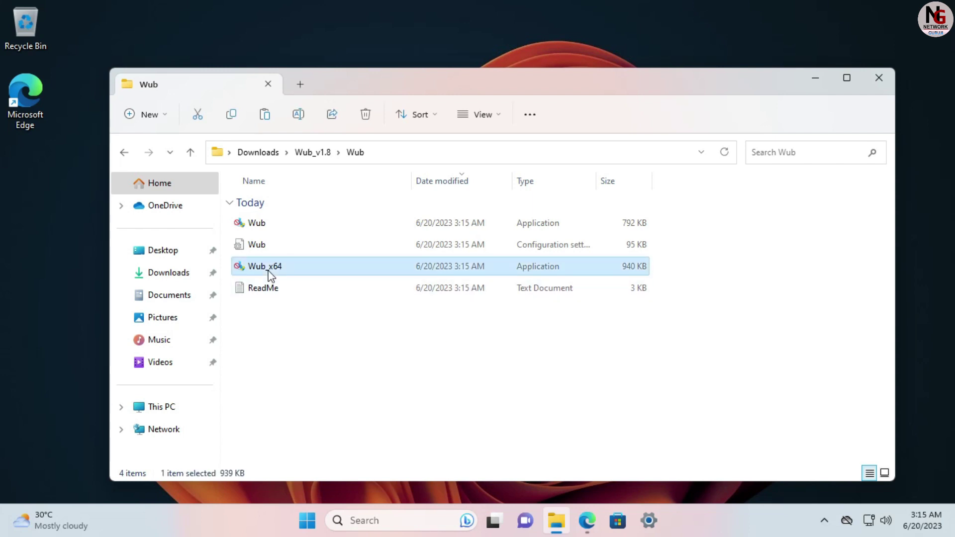
{"action": "right_click", "coordinate": [269, 275]}
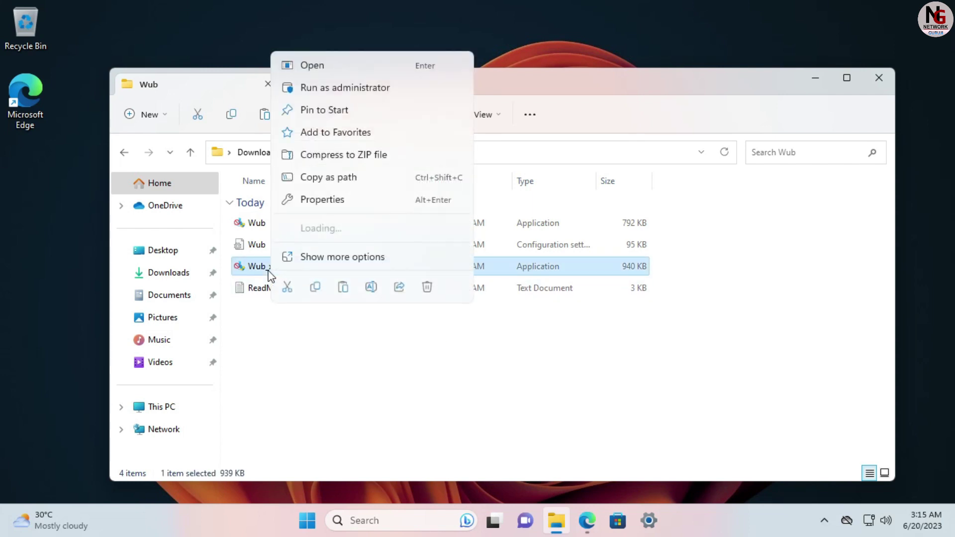
{"action": "left_click", "coordinate": [347, 89]}
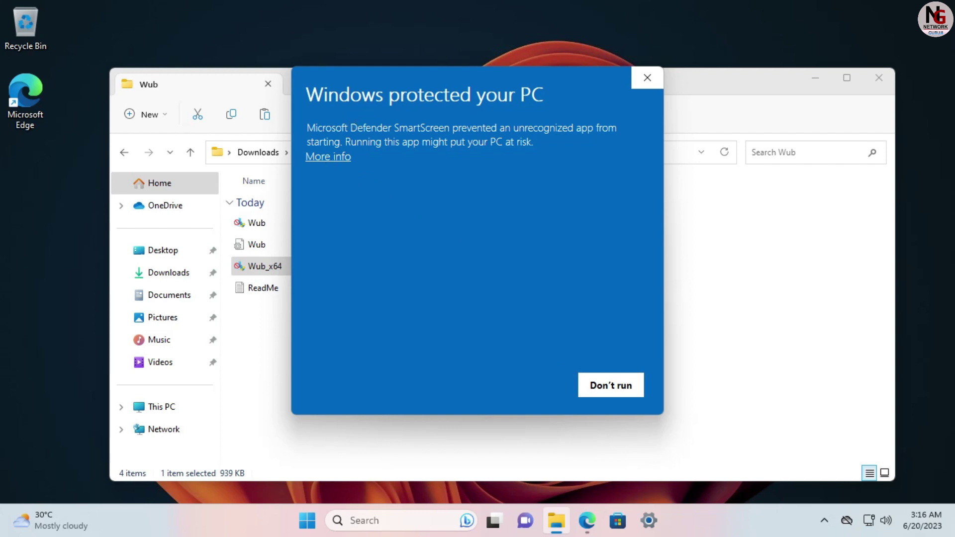
{"action": "left_click", "coordinate": [337, 159]}
{"action": "left_click", "coordinate": [525, 390]}
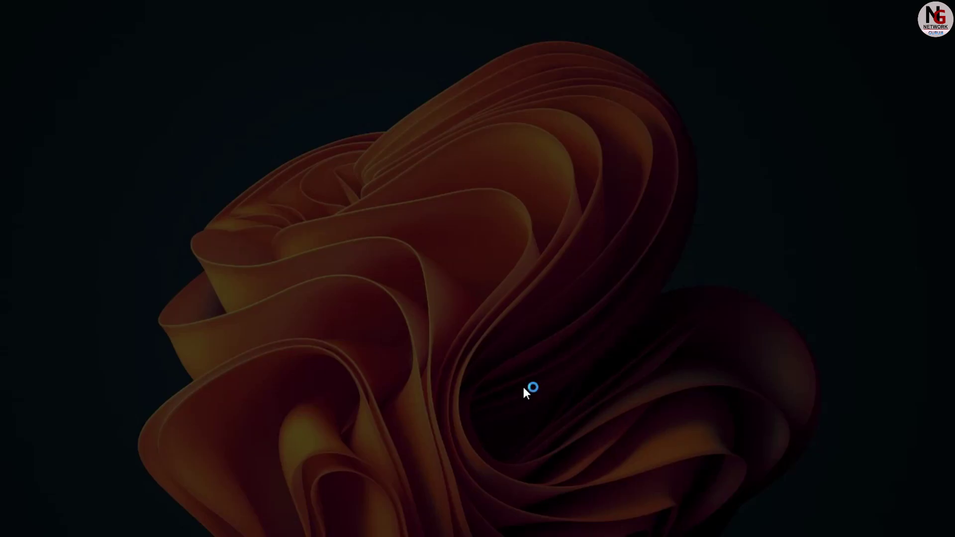
{"action": "left_click", "coordinate": [410, 381]}
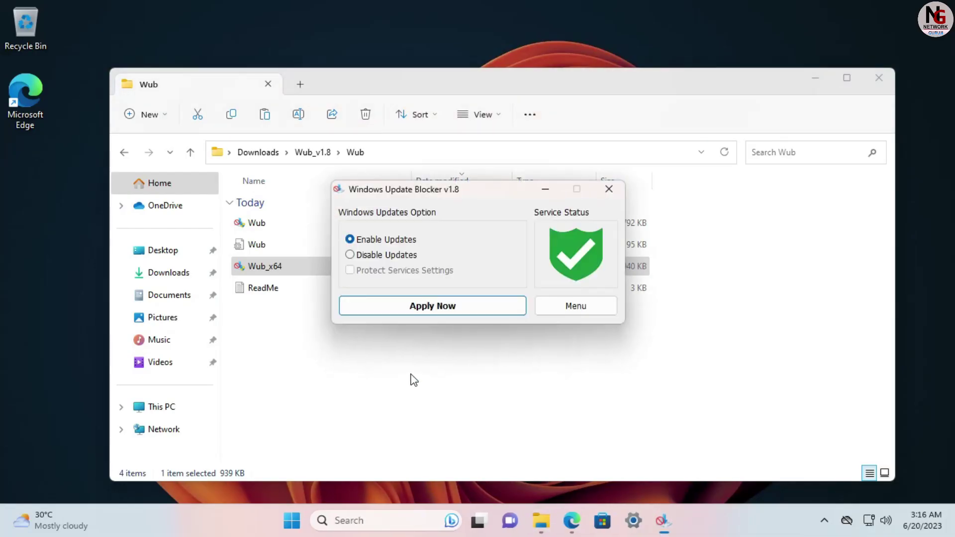
{"action": "left_click", "coordinate": [879, 78]}
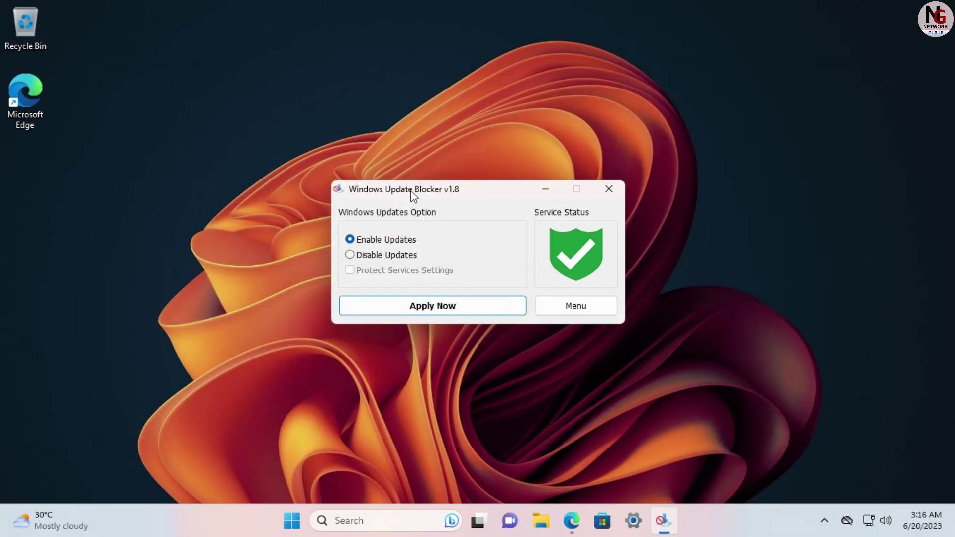
Apply the Disable Updates option with Protect Services Settings enabled in Windows Update Blocker.
{"action": "left_click_drag", "start_coordinate": [411, 191], "coordinate": [392, 160]}
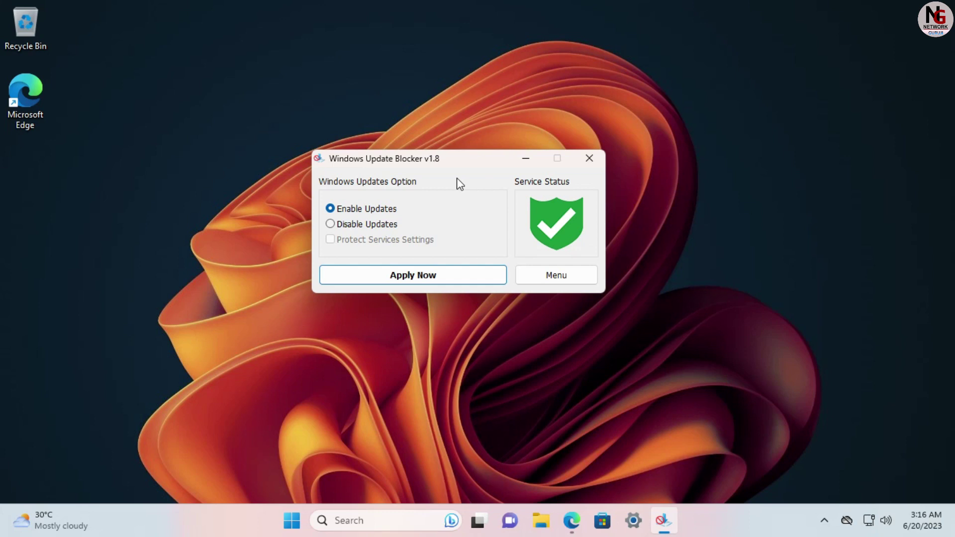
{"action": "left_click", "coordinate": [366, 230]}
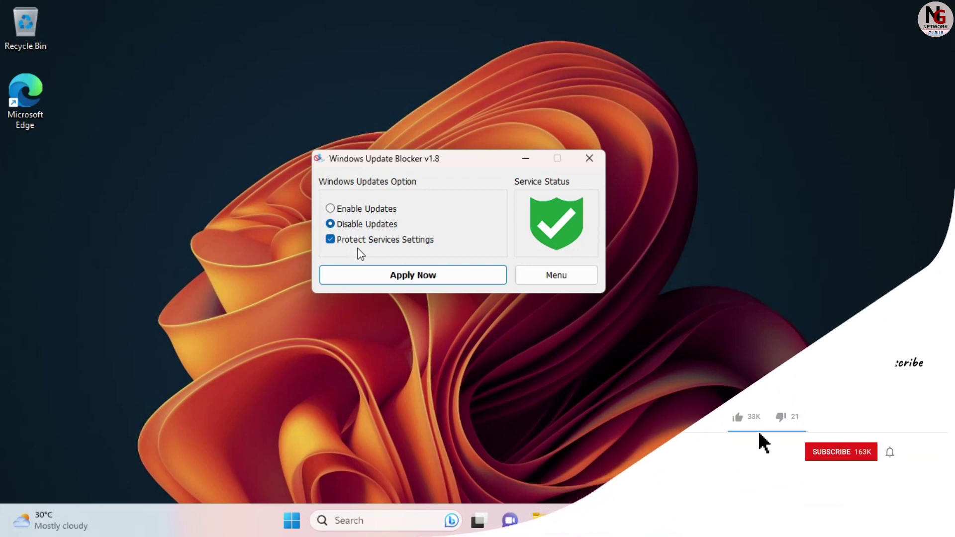
{"action": "left_click", "coordinate": [411, 279]}
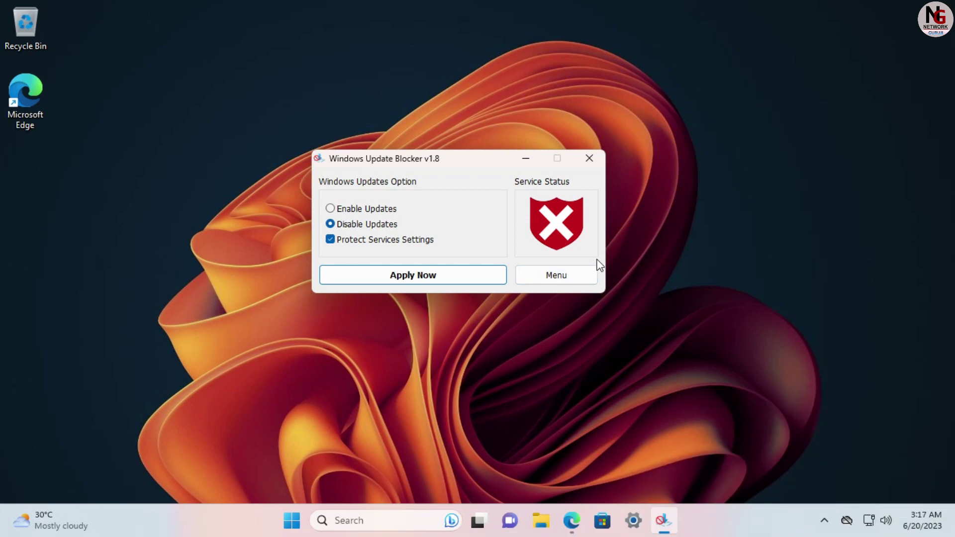
Test the block by checking for updates in the Windows Update settings and retrying the check, and leave Settings.
{"action": "left_click", "coordinate": [632, 522]}
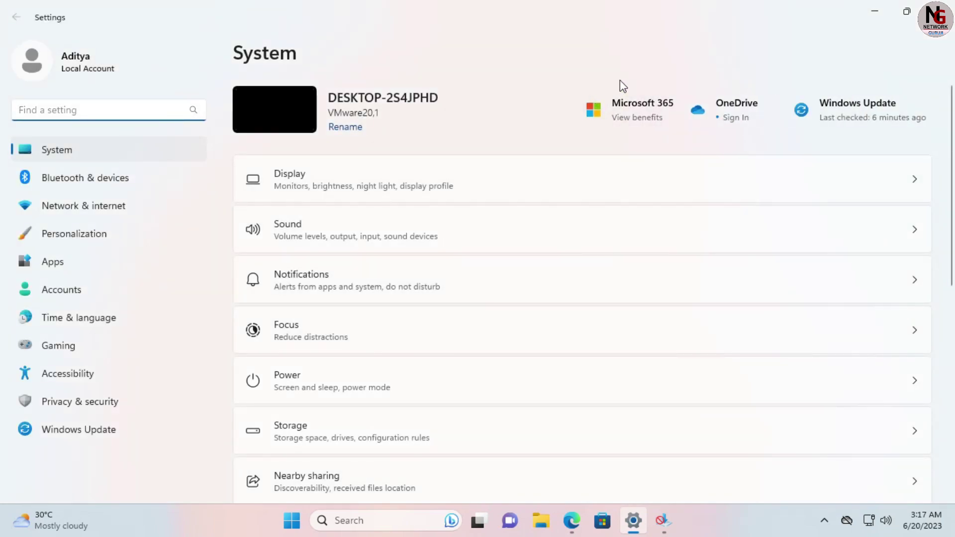
{"action": "left_click", "coordinate": [873, 122]}
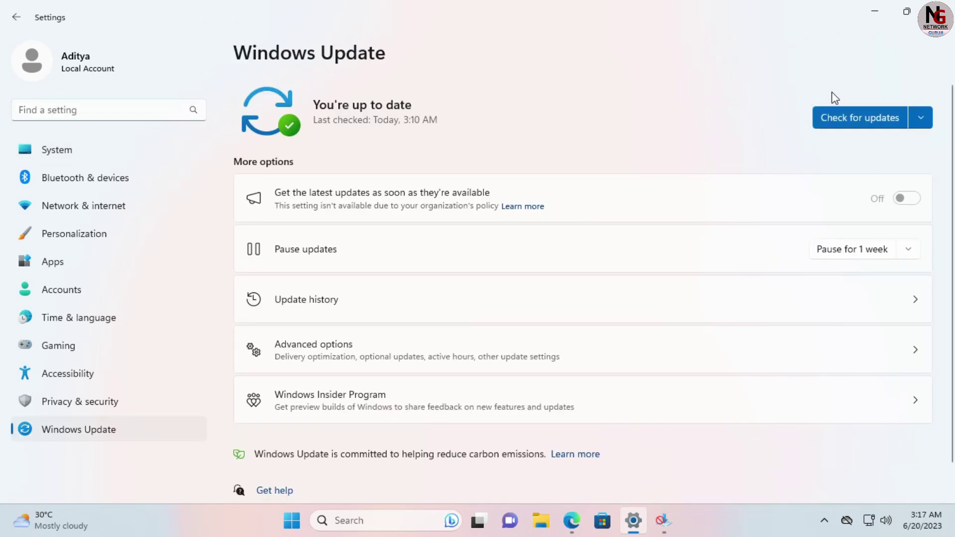
{"action": "left_click", "coordinate": [852, 118]}
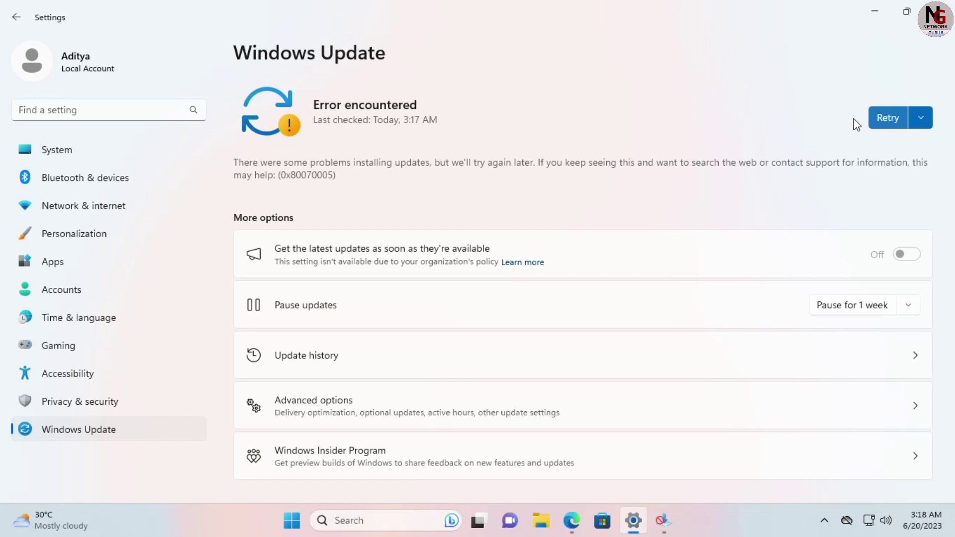
{"action": "left_click", "coordinate": [888, 118]}
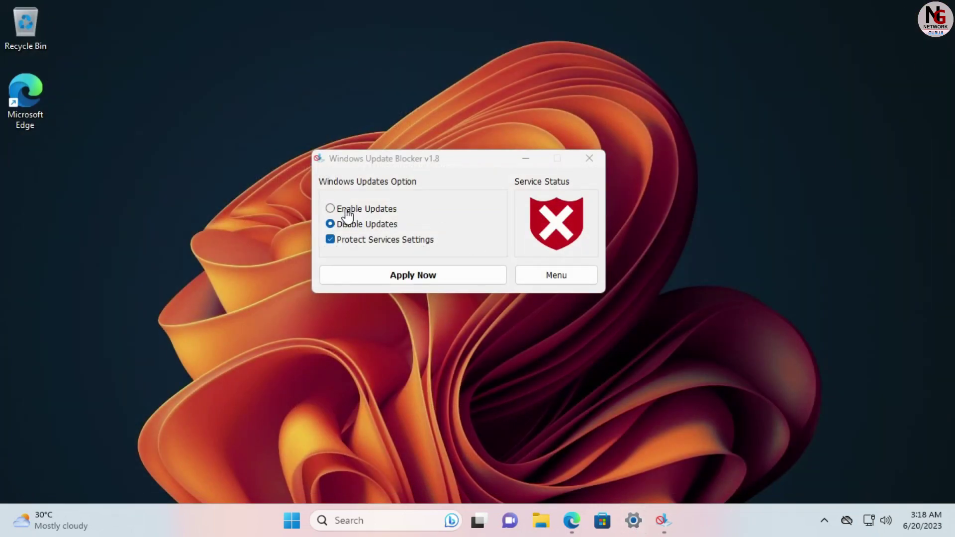
Apply the Enable Updates option in Windows Update Blocker and check the service status.
{"action": "left_click", "coordinate": [352, 215]}
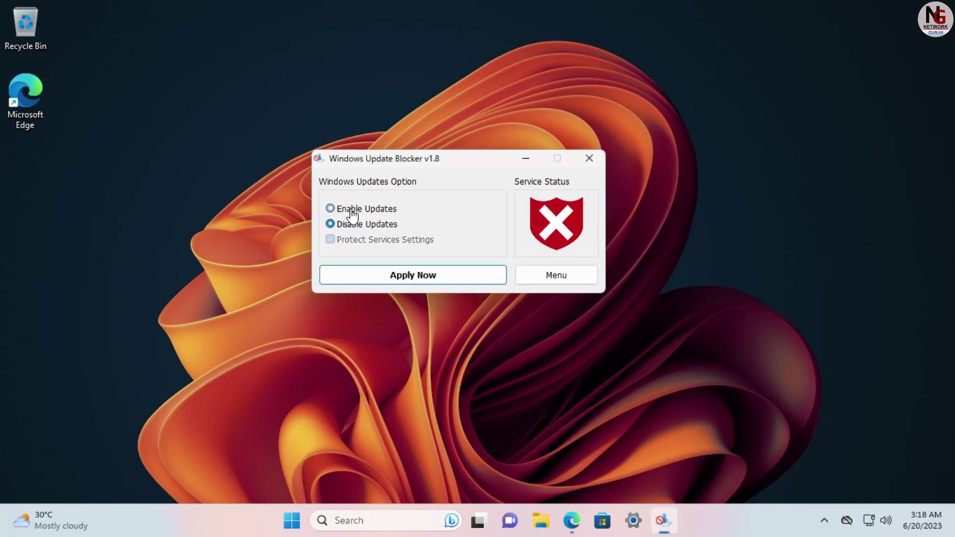
{"action": "left_click", "coordinate": [414, 278]}
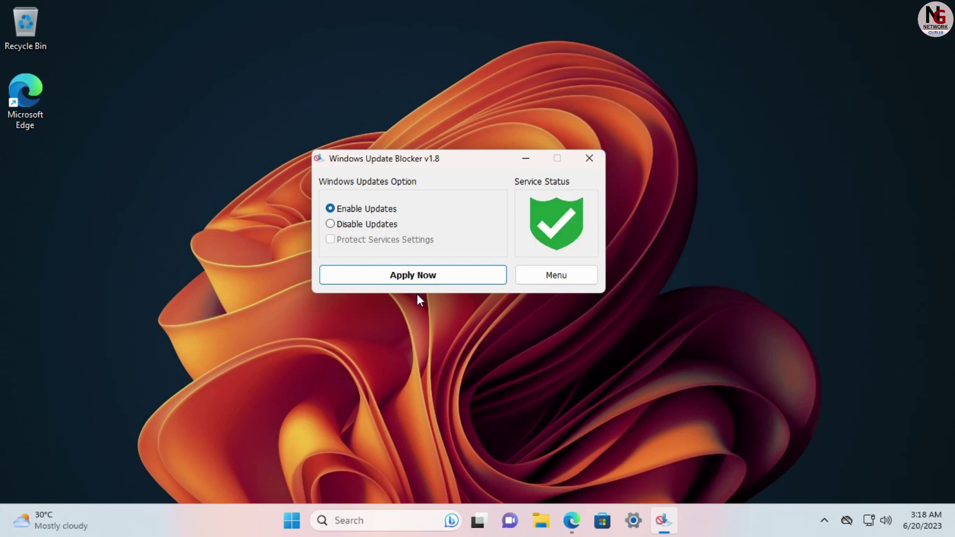
{"action": "mouse_move", "coordinate": [570, 215]}
Retry the update check in the Windows Update settings, and download and install all available updates.
{"action": "left_click", "coordinate": [632, 521]}
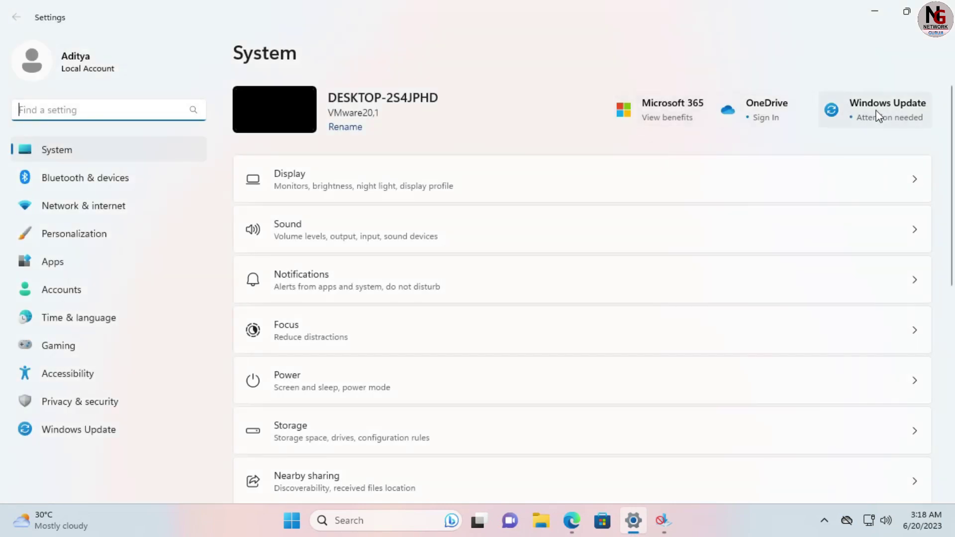
{"action": "left_click", "coordinate": [878, 116]}
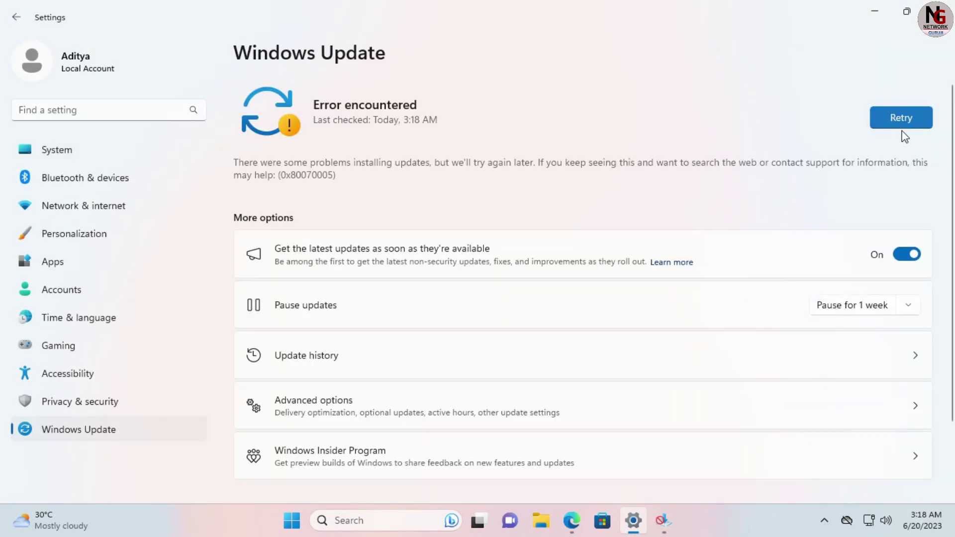
{"action": "left_click", "coordinate": [890, 124]}
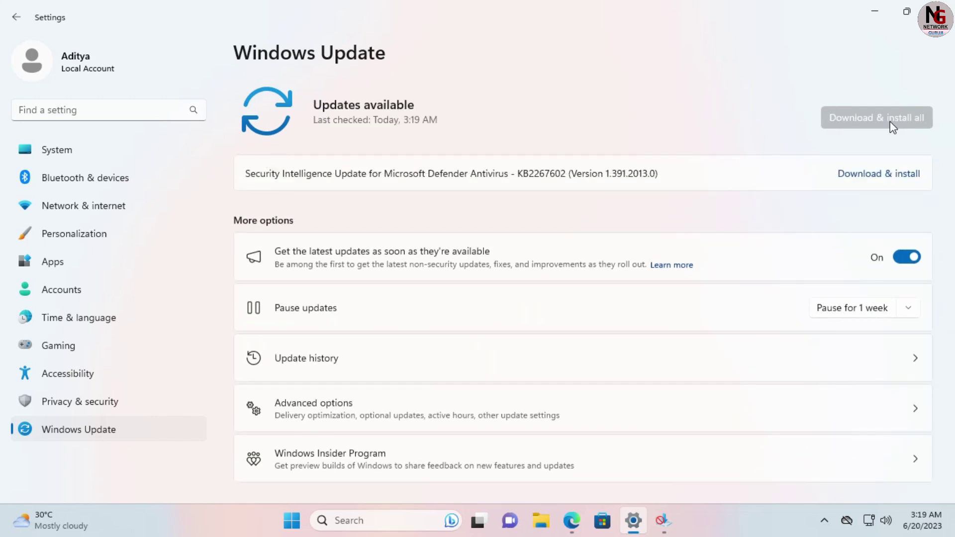
{"action": "left_click", "coordinate": [893, 124]}
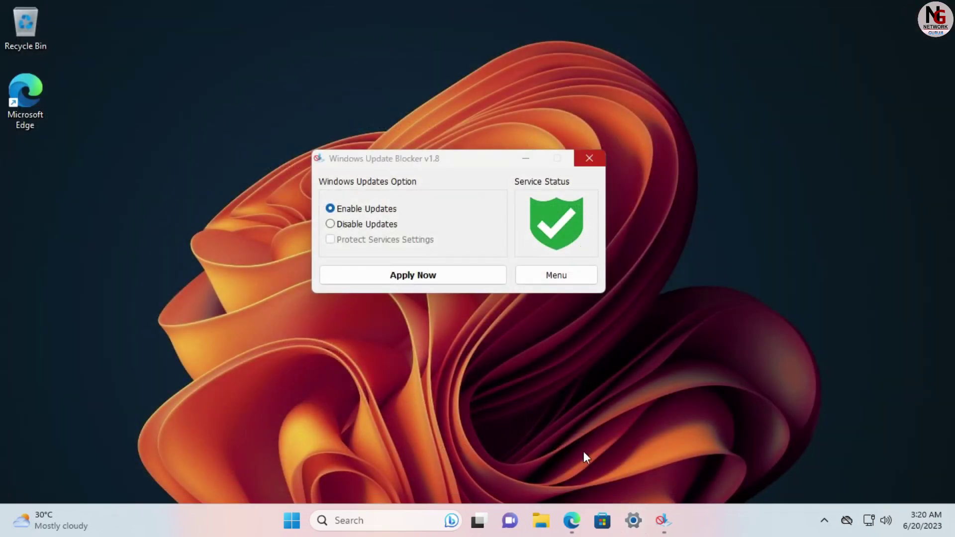
Switch to Microsoft Edge, look over the beginning of the Windows Update Blocker v1.8 page, and minimize the browser.
{"action": "left_click", "coordinate": [572, 521]}
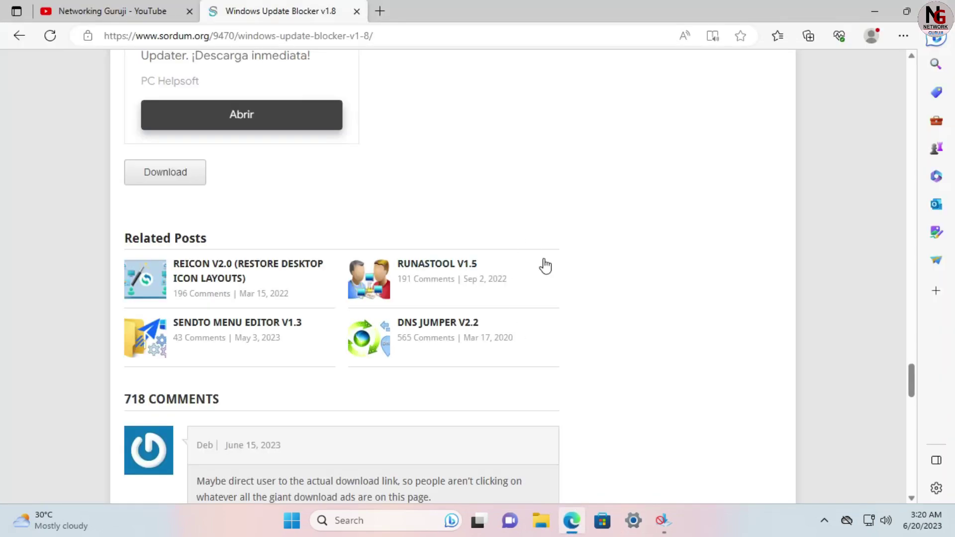
{"action": "scroll", "coordinate": [888, 376], "scroll_direction": "up", "scroll_amount": 4}
{"action": "left_click_drag", "start_coordinate": [911, 366], "coordinate": [908, 70]}
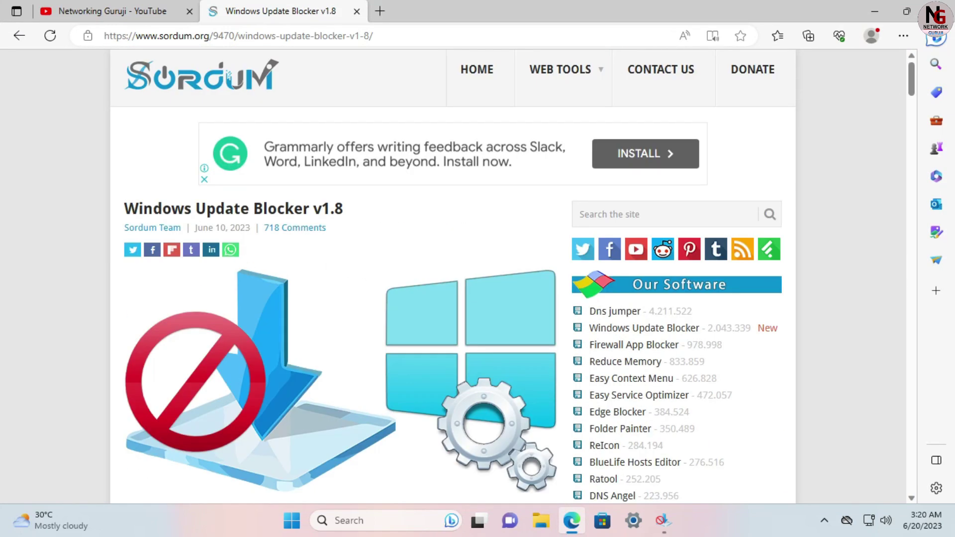
{"action": "scroll", "coordinate": [415, 337], "scroll_direction": "down", "scroll_amount": 4}
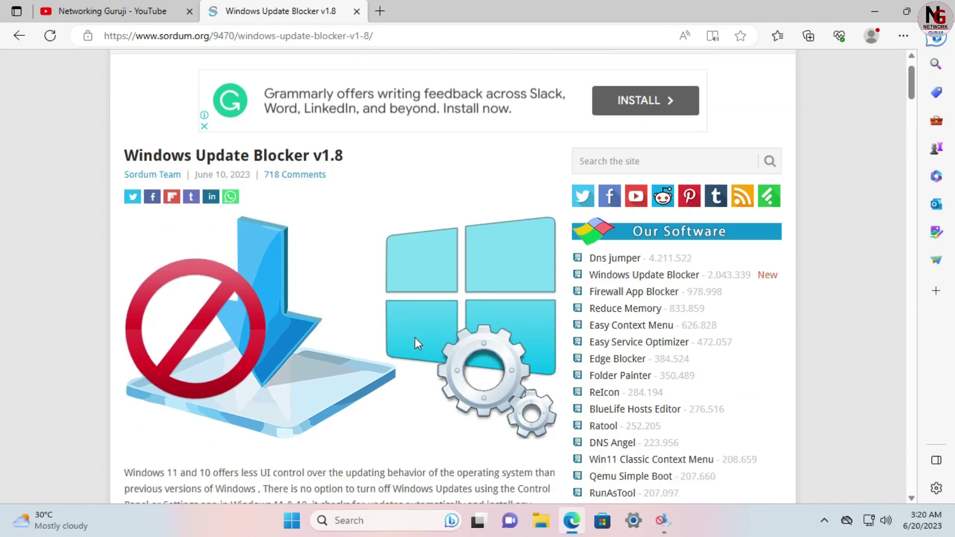
{"action": "scroll", "coordinate": [415, 337], "scroll_direction": "up", "scroll_amount": 4}
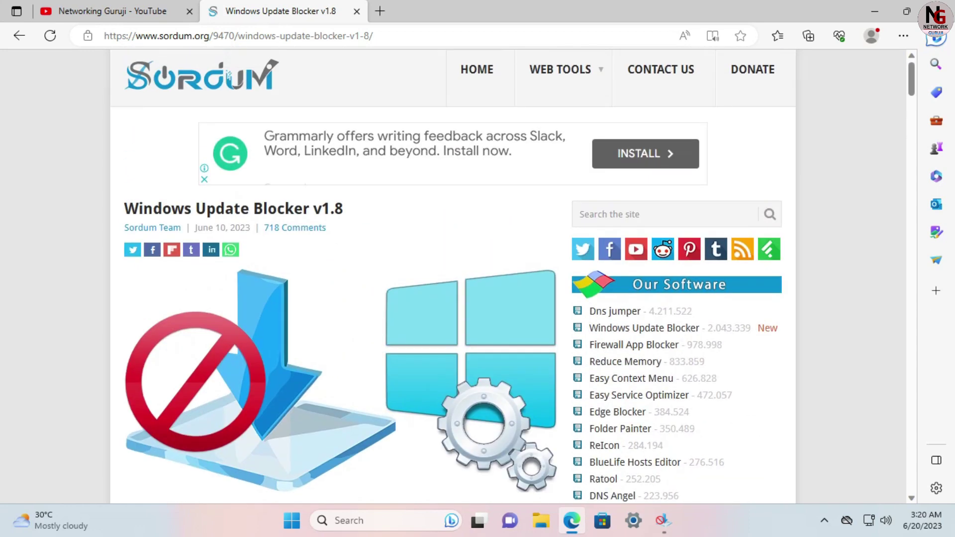
{"action": "left_click", "coordinate": [874, 11]}
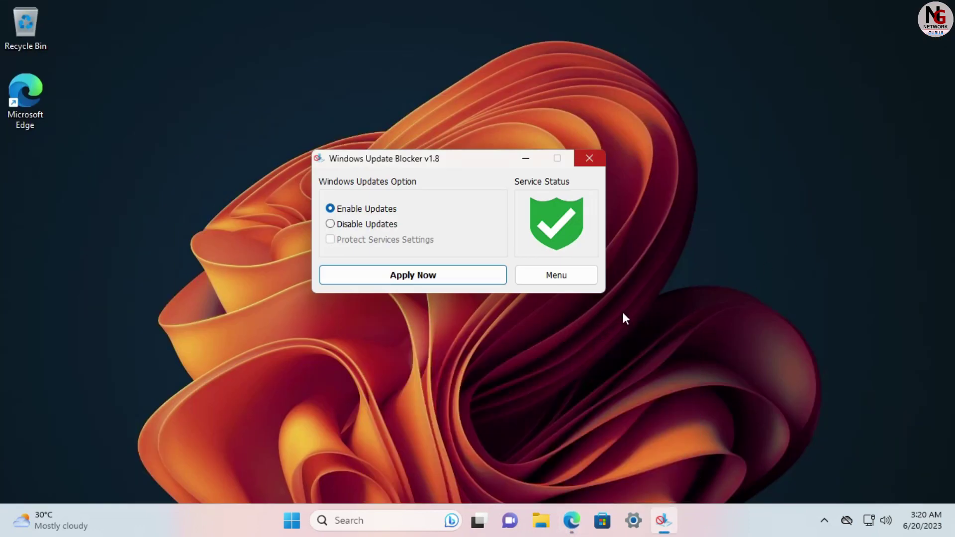
View the additional options offered by Windows Update Blocker, and close the tool.
{"action": "left_click", "coordinate": [574, 278]}
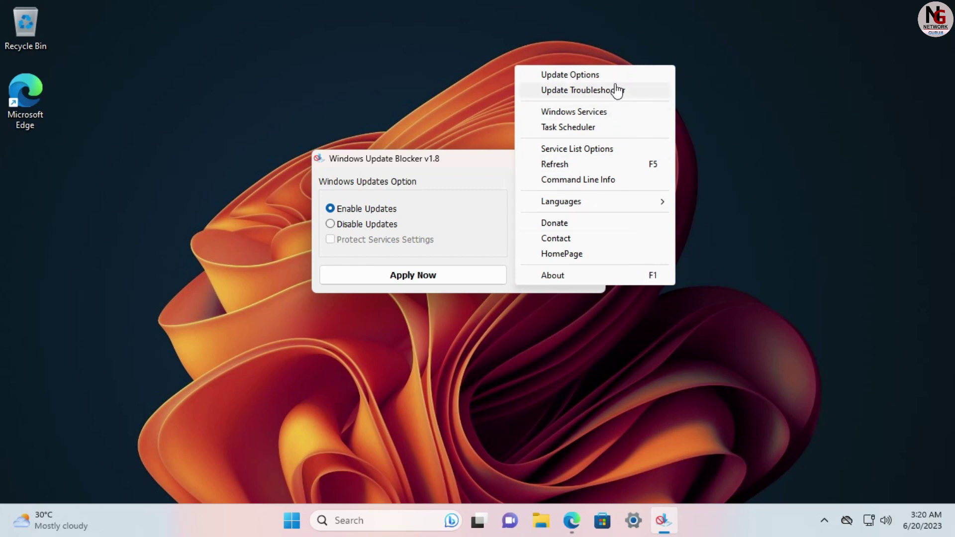
{"action": "left_click", "coordinate": [496, 158]}
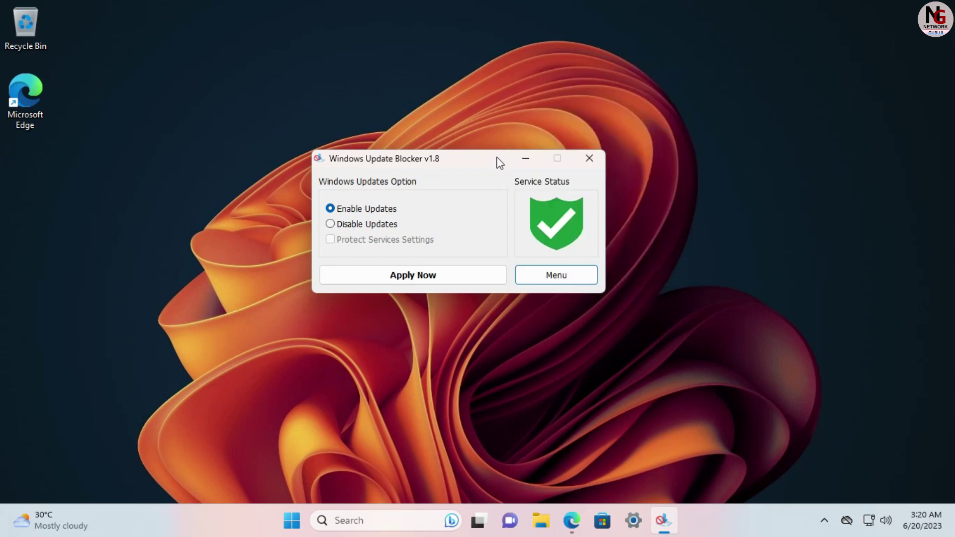
{"action": "left_click", "coordinate": [592, 159]}
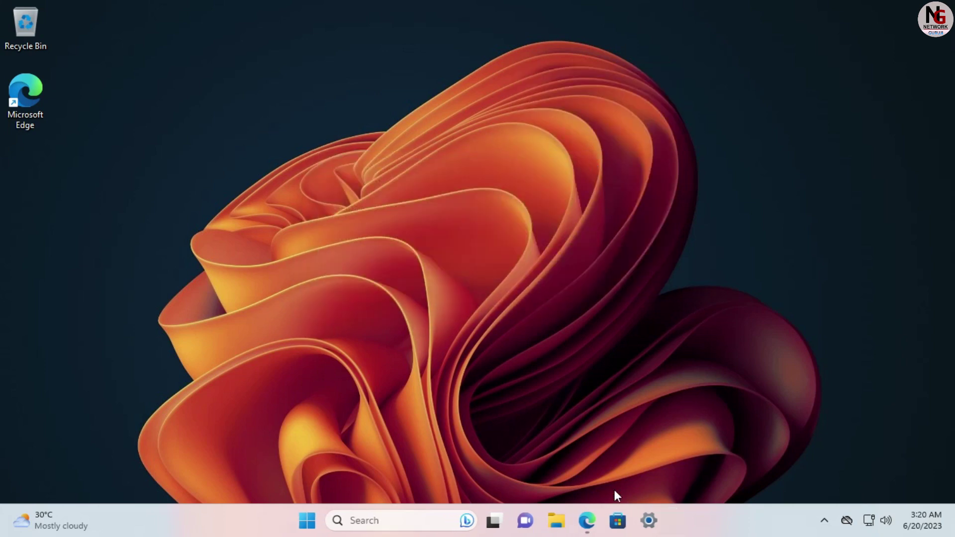
Switch to Microsoft Edge and look through the videos on the Networking Guruji YouTube channel page.
{"action": "left_click", "coordinate": [597, 520]}
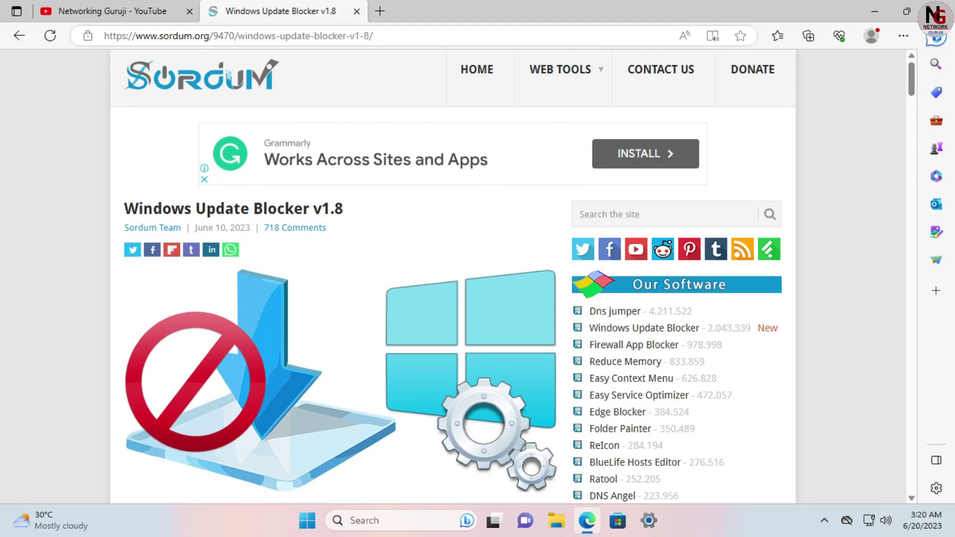
{"action": "left_click", "coordinate": [134, 20]}
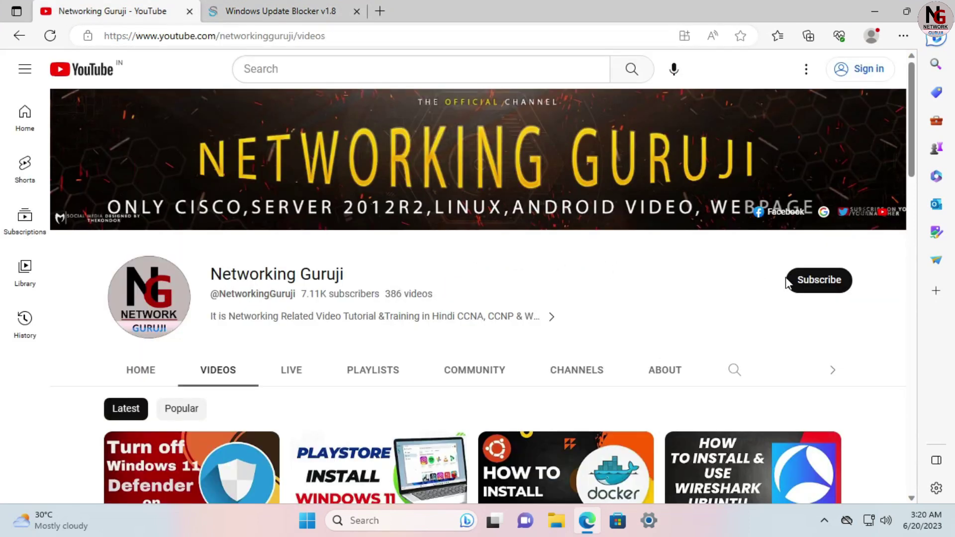
{"action": "left_click_drag", "start_coordinate": [908, 118], "coordinate": [910, 155]}
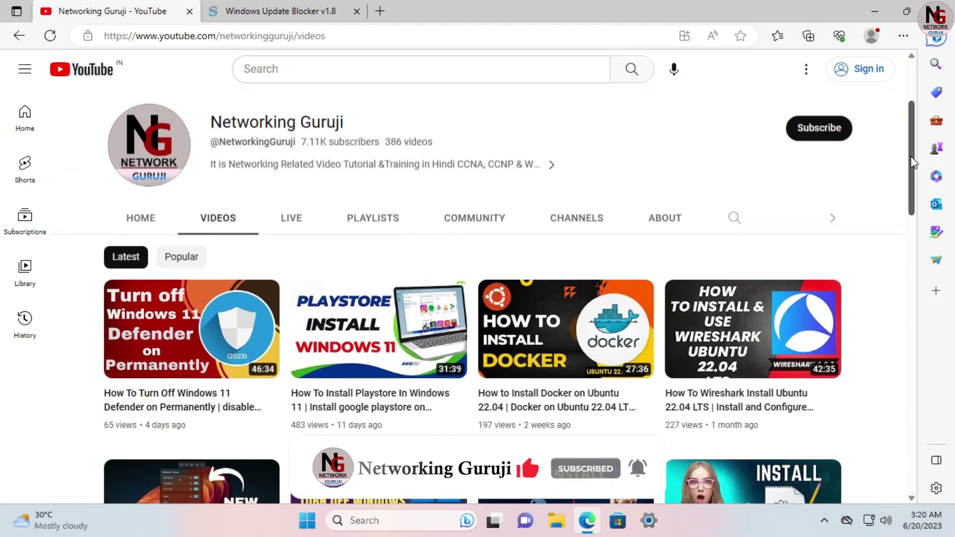
Look over the latest uploads and the header section of the Networking Guruji channel page.
{"action": "left_click_drag", "start_coordinate": [912, 162], "coordinate": [913, 178]}
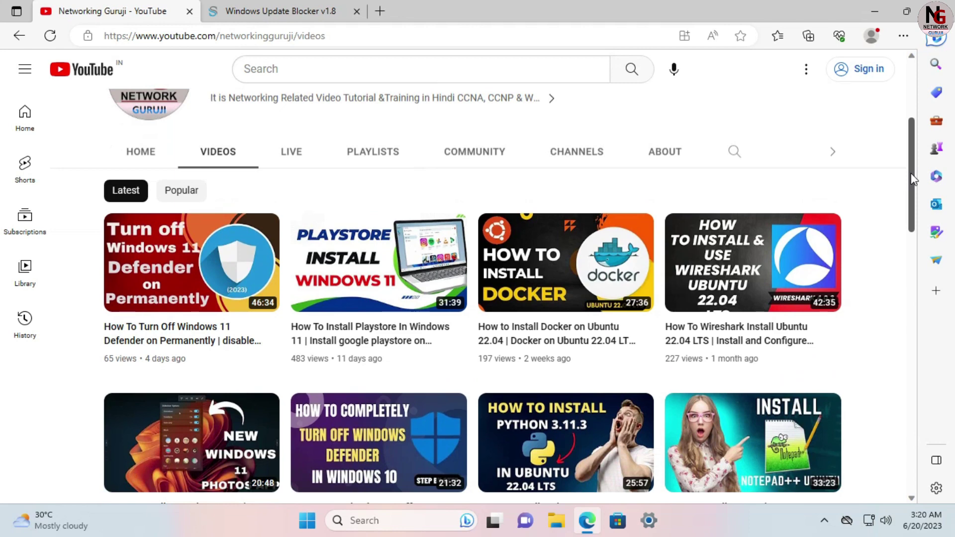
{"action": "left_click_drag", "start_coordinate": [913, 179], "coordinate": [908, 120]}
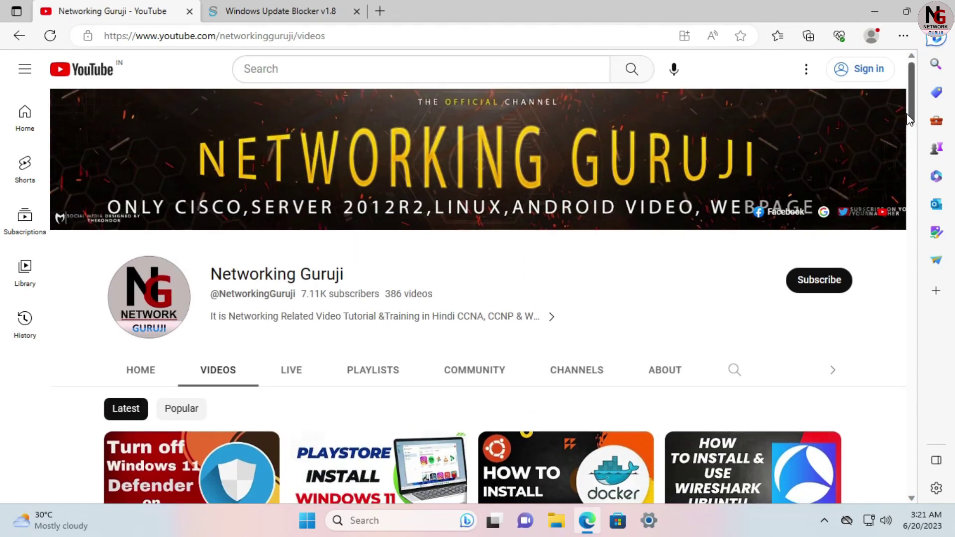
{"action": "scroll", "coordinate": [597, 277], "scroll_direction": "down", "scroll_amount": 1}
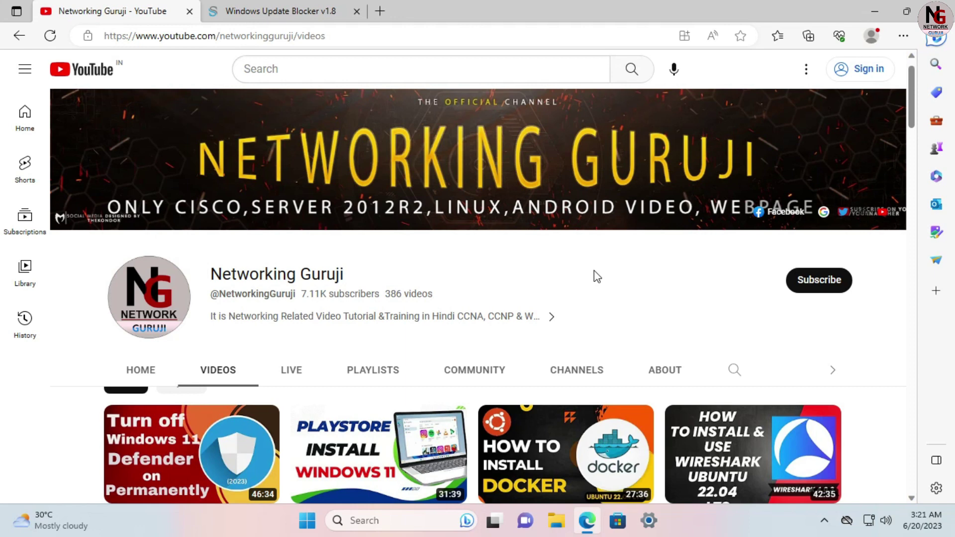
{"action": "scroll", "coordinate": [594, 271], "scroll_direction": "down", "scroll_amount": 1}
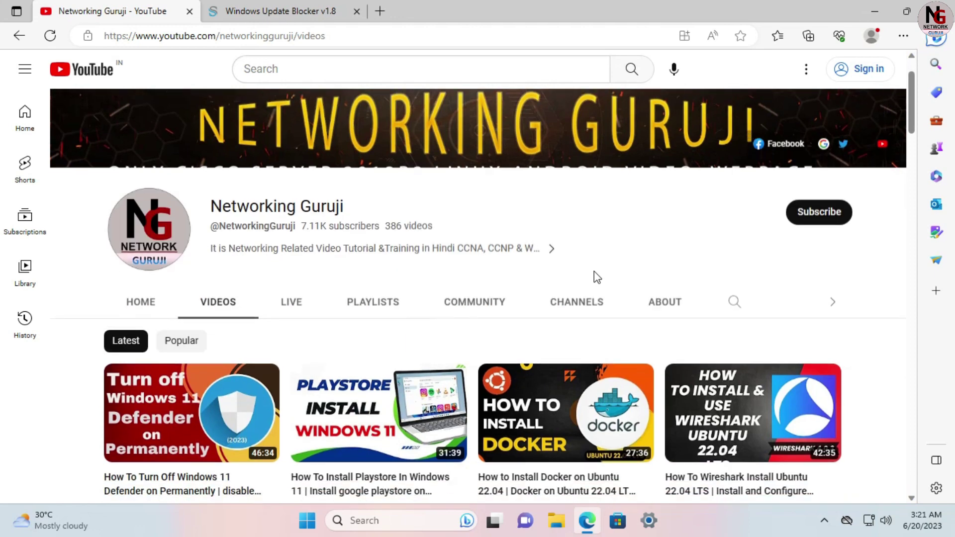
Open the Networking Guruji channel's playlists and look through the created playlists.
{"action": "left_click", "coordinate": [374, 310]}
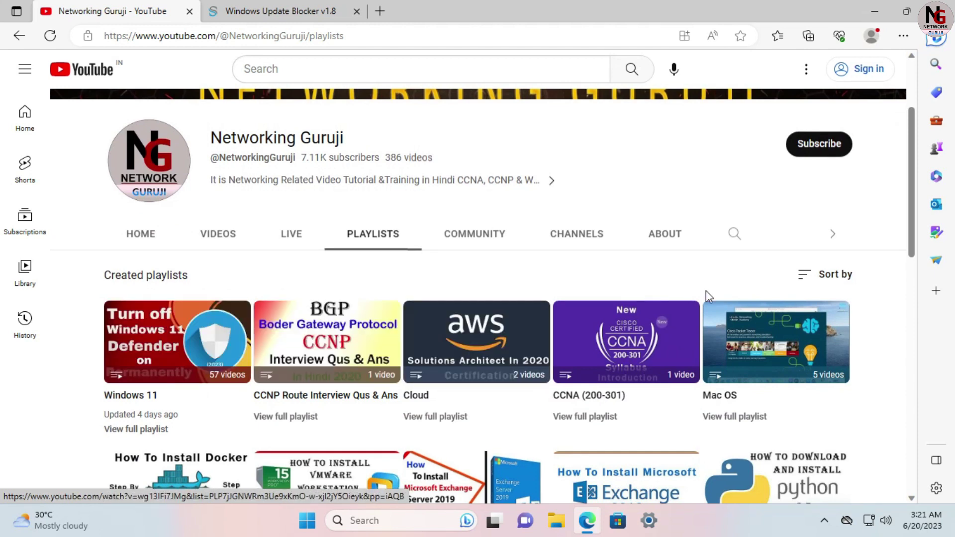
{"action": "scroll", "coordinate": [887, 403], "scroll_direction": "down", "scroll_amount": 3}
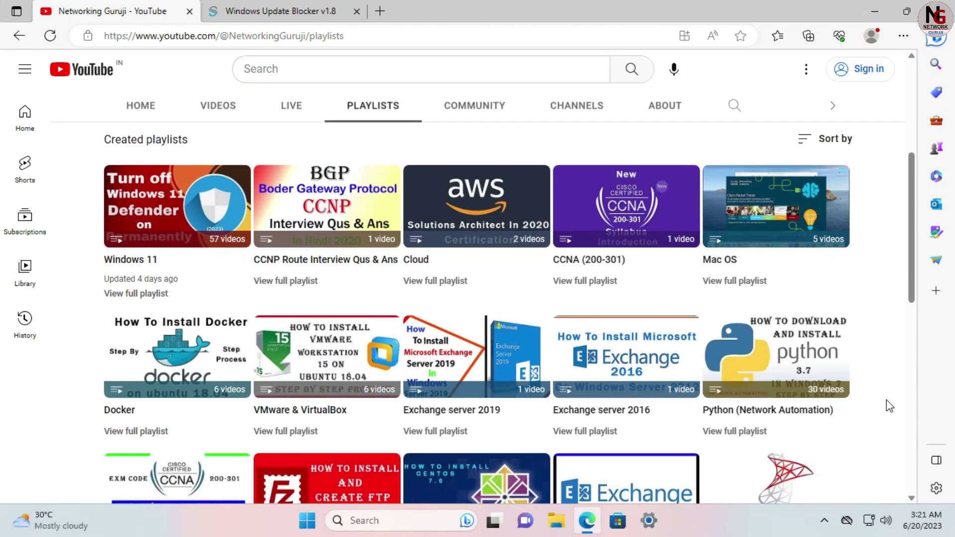
{"action": "scroll", "coordinate": [889, 406], "scroll_direction": "down", "scroll_amount": 2}
{"action": "scroll", "coordinate": [889, 406], "scroll_direction": "down", "scroll_amount": 3}
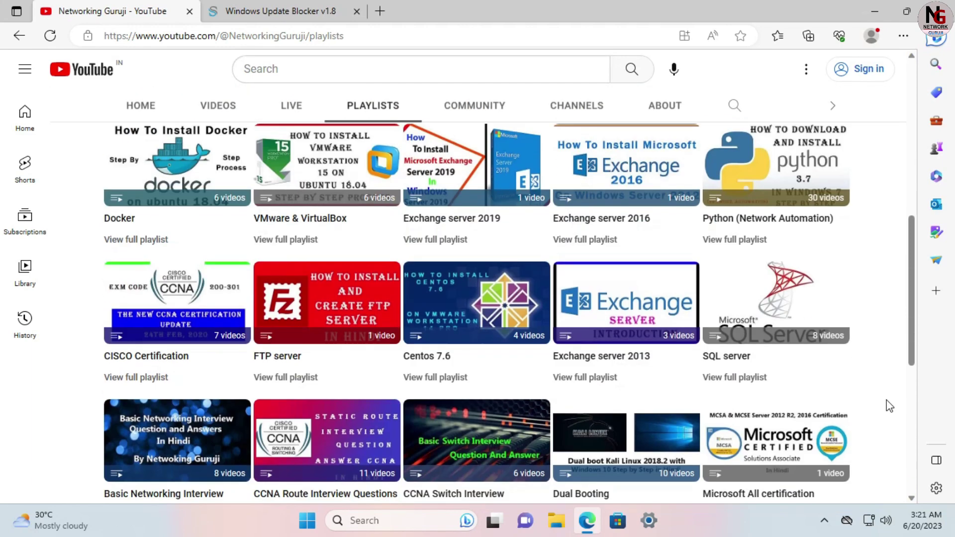
{"action": "scroll", "coordinate": [890, 406], "scroll_direction": "down", "scroll_amount": 2}
{"action": "scroll", "coordinate": [890, 406], "scroll_direction": "up", "scroll_amount": 9}
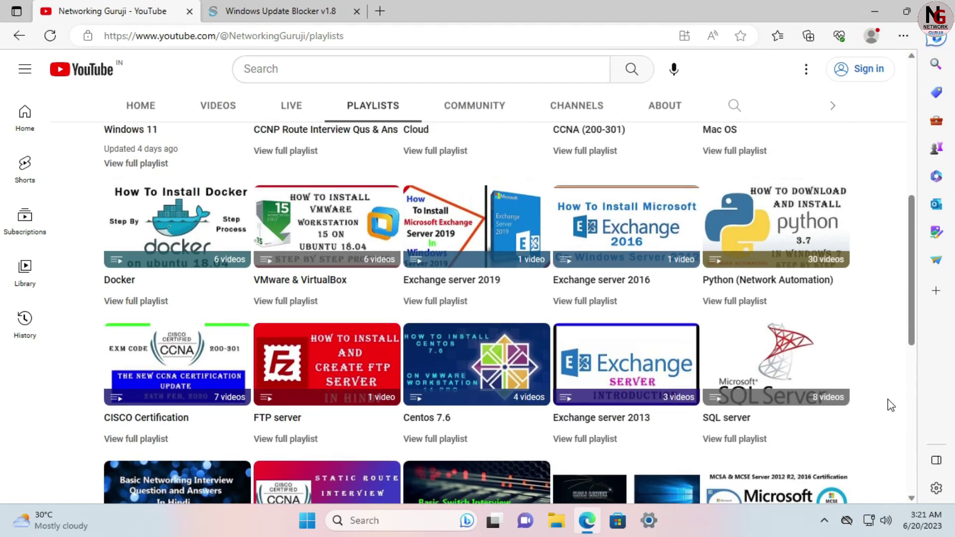
{"action": "scroll", "coordinate": [889, 405], "scroll_direction": "up", "scroll_amount": 5}
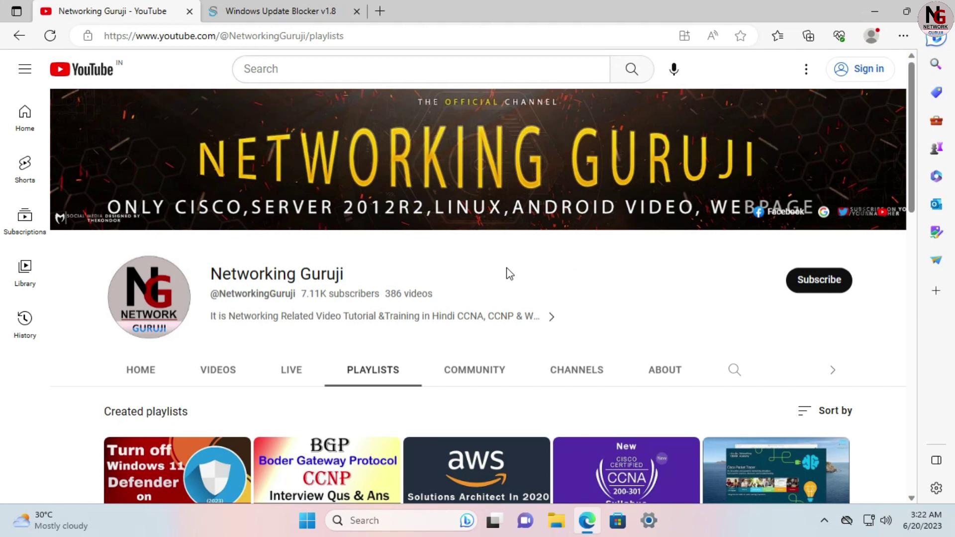
Return to the channel's video list, look over the latest videos, and minimize the browser.
{"action": "left_click", "coordinate": [219, 375]}
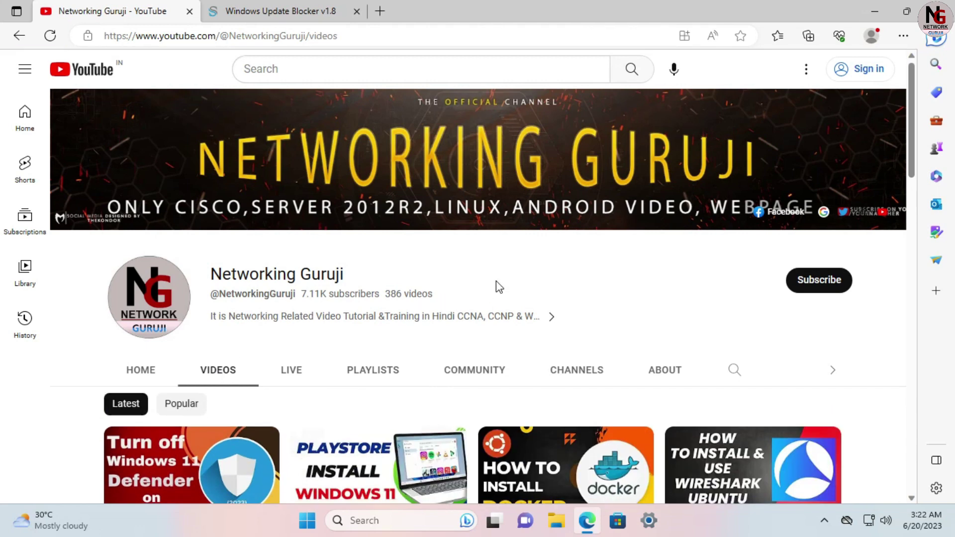
{"action": "scroll", "coordinate": [499, 287], "scroll_direction": "down", "scroll_amount": 2}
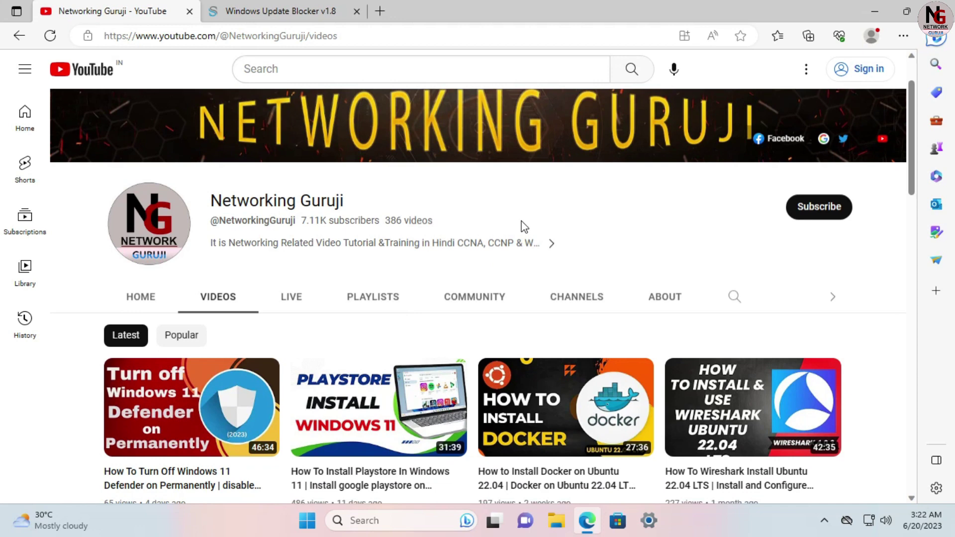
{"action": "scroll", "coordinate": [523, 226], "scroll_direction": "down", "scroll_amount": 1}
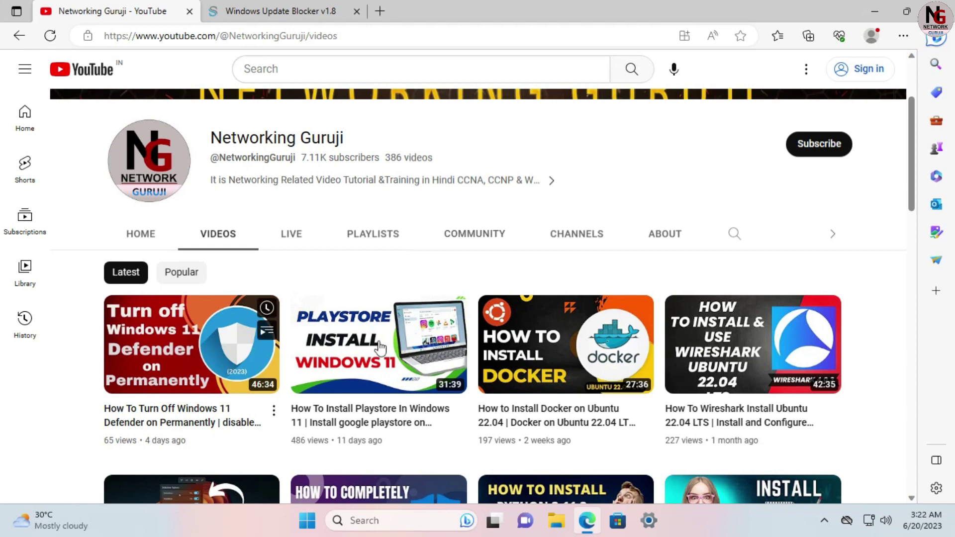
{"action": "scroll", "coordinate": [684, 231], "scroll_direction": "up", "scroll_amount": 3}
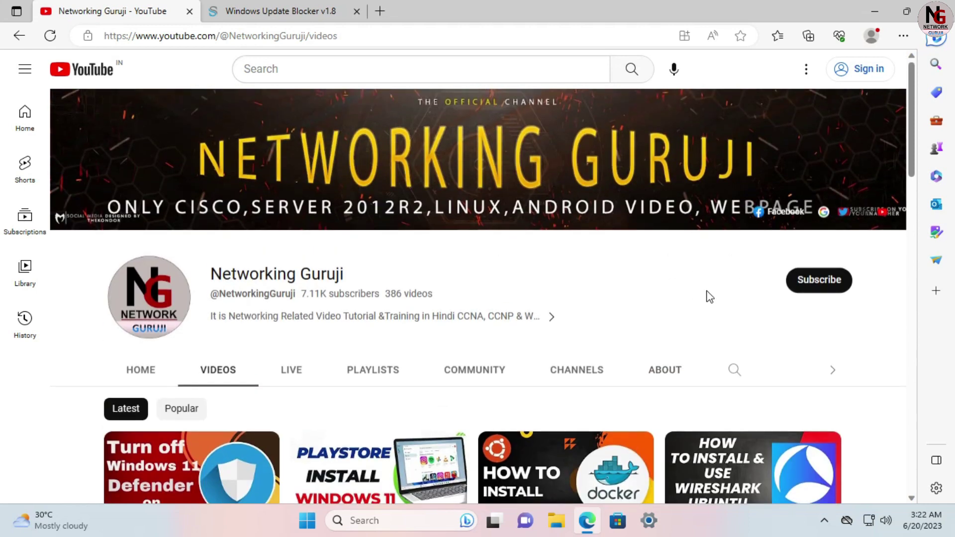
{"action": "left_click", "coordinate": [875, 12]}
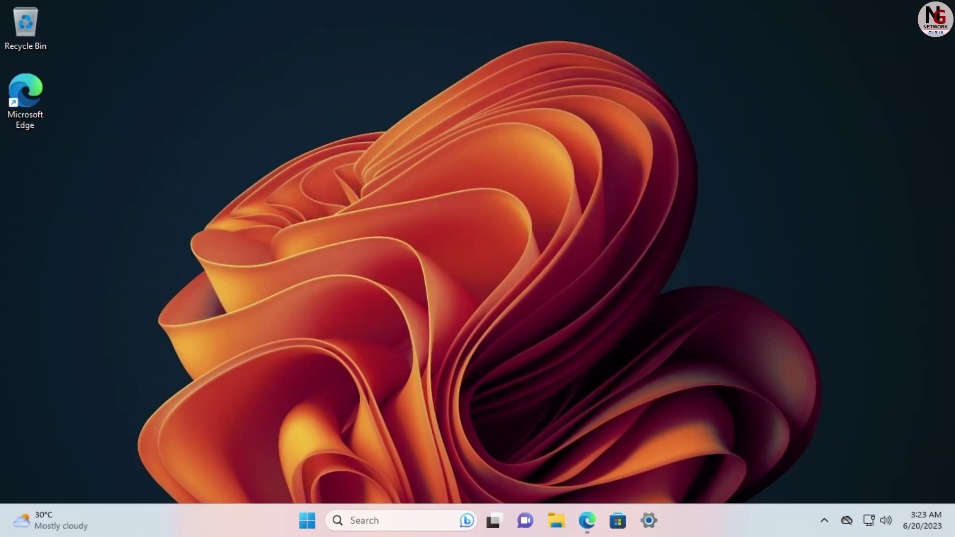